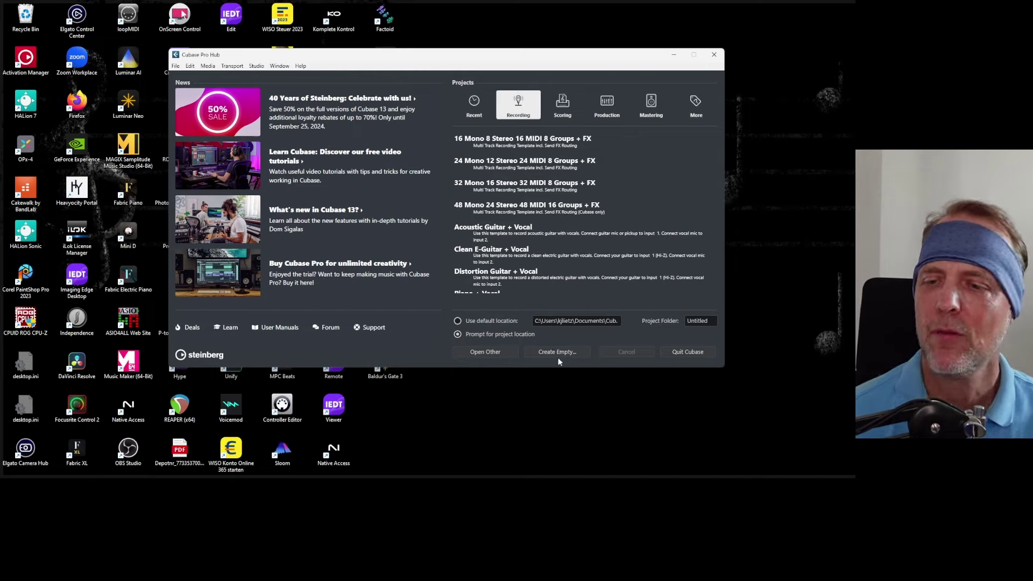
Step: Name the project folder LeerStunde and start creating an empty project with a prompted location
double_click(714, 321)
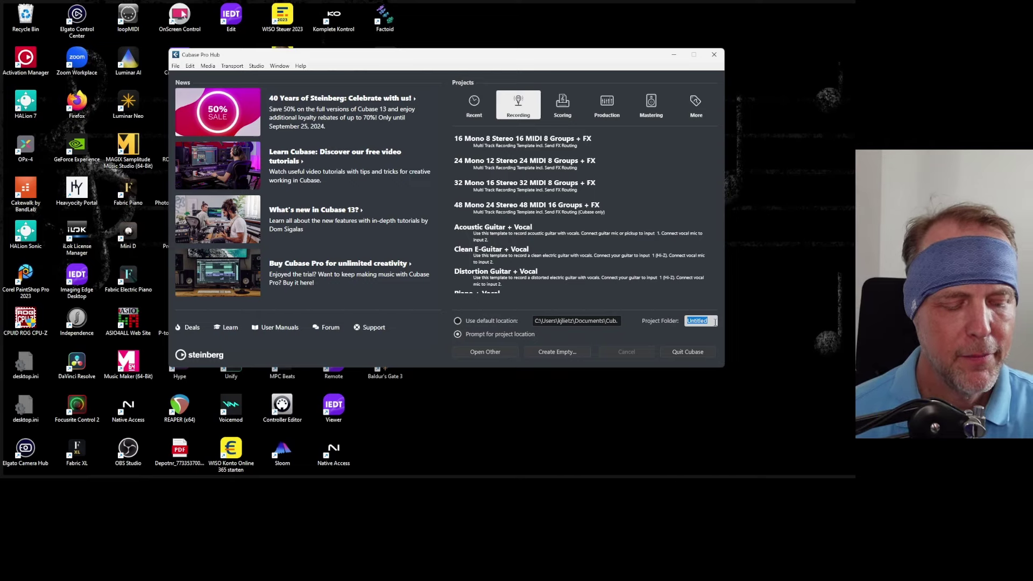
text(Leer)
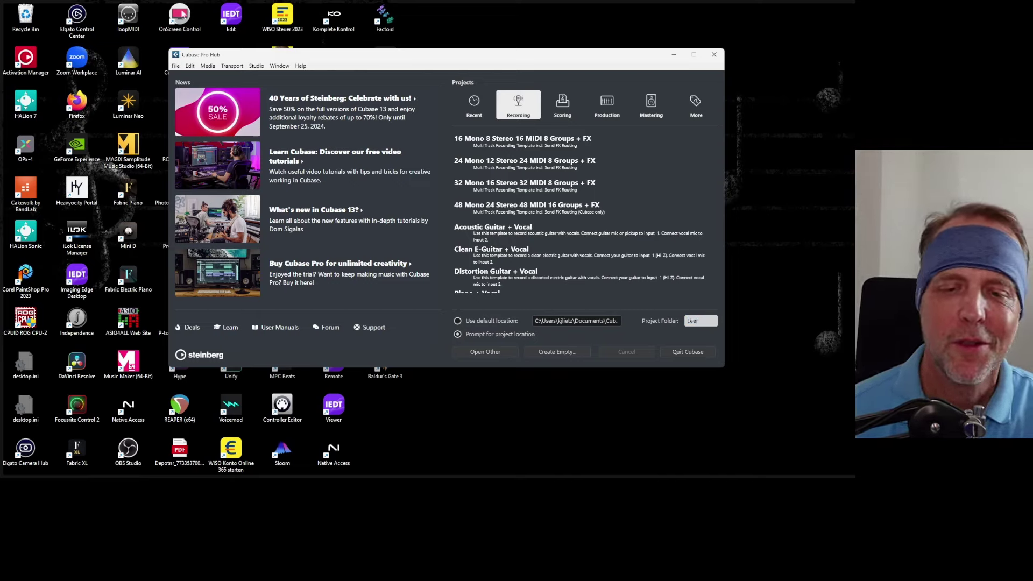
text(Stunde)
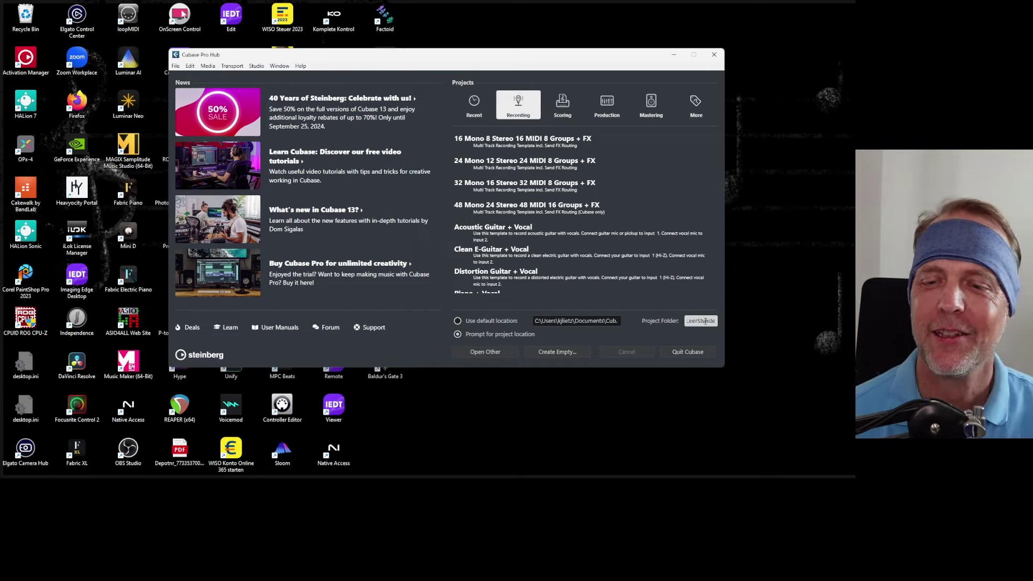
click(554, 353)
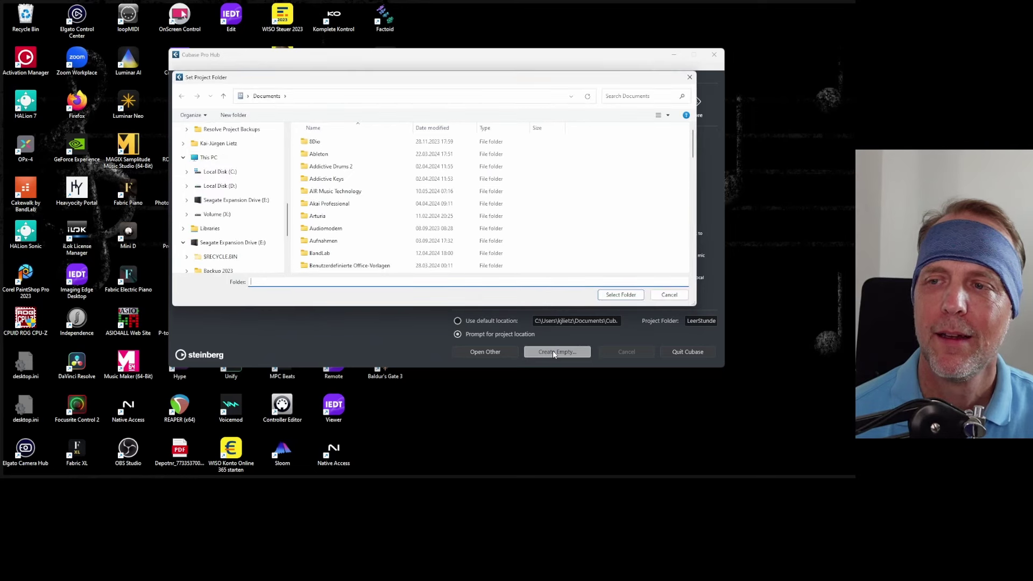
Step: Create a folder named Cubase Projekte in Documents and select it as the location for the new project
scroll(344, 191, down, 4)
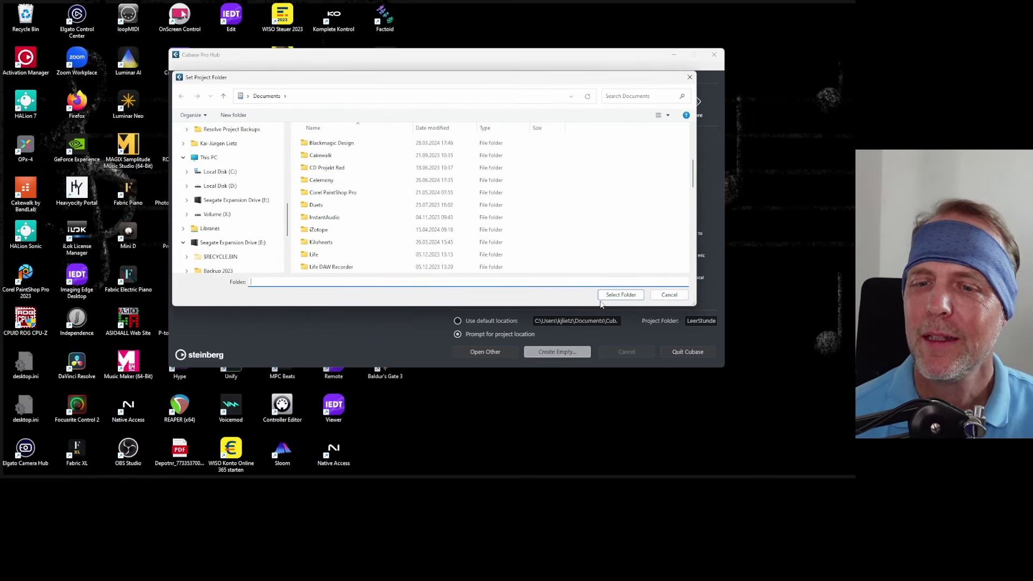
key(ctrl+shift+n)
text(Cubsse Projekte)
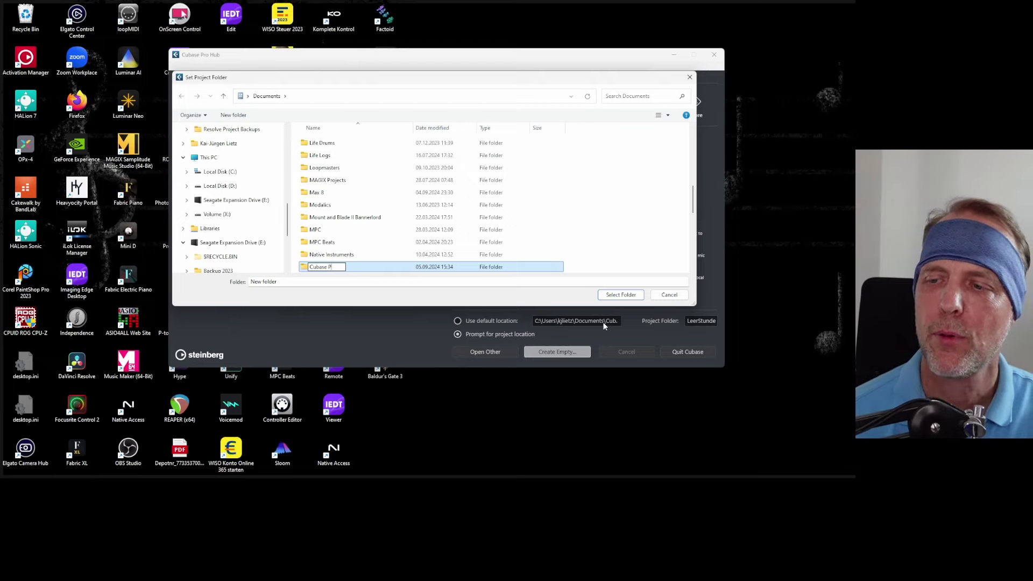
click(633, 298)
click(613, 296)
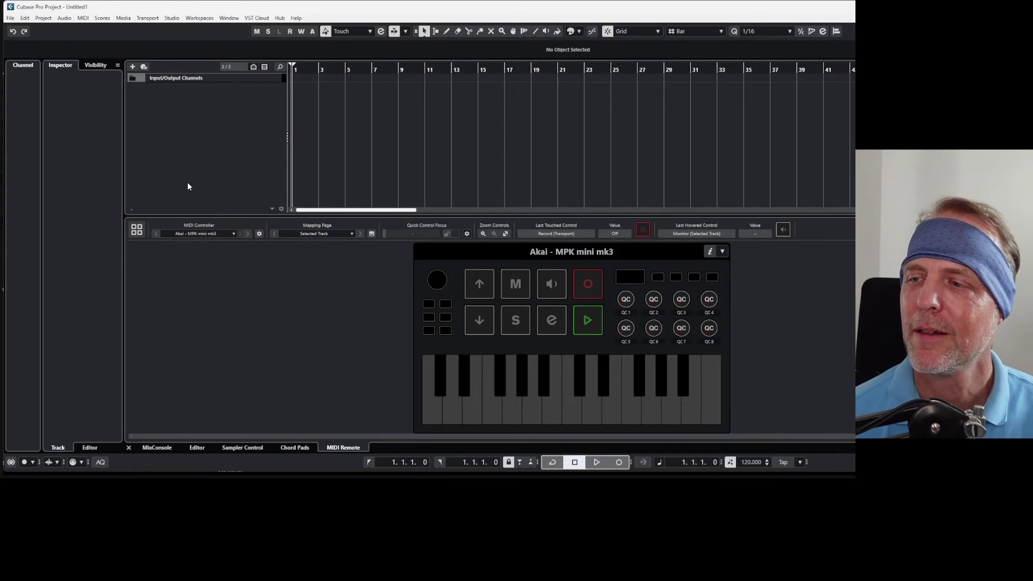
Step: Check which MIDI controllers are available for MIDI Remote and open the MIDI Remote Manager
click(232, 234)
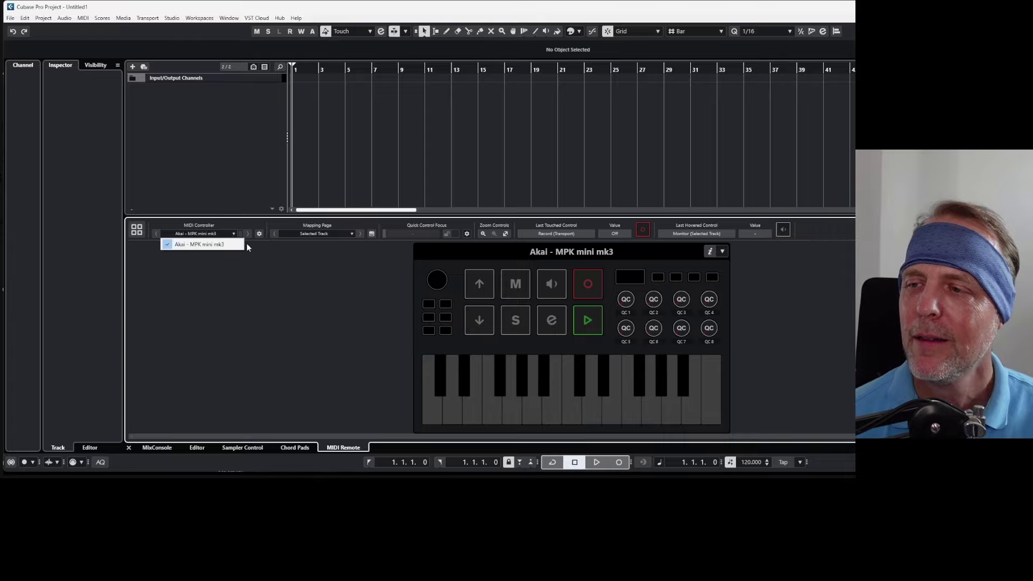
click(254, 246)
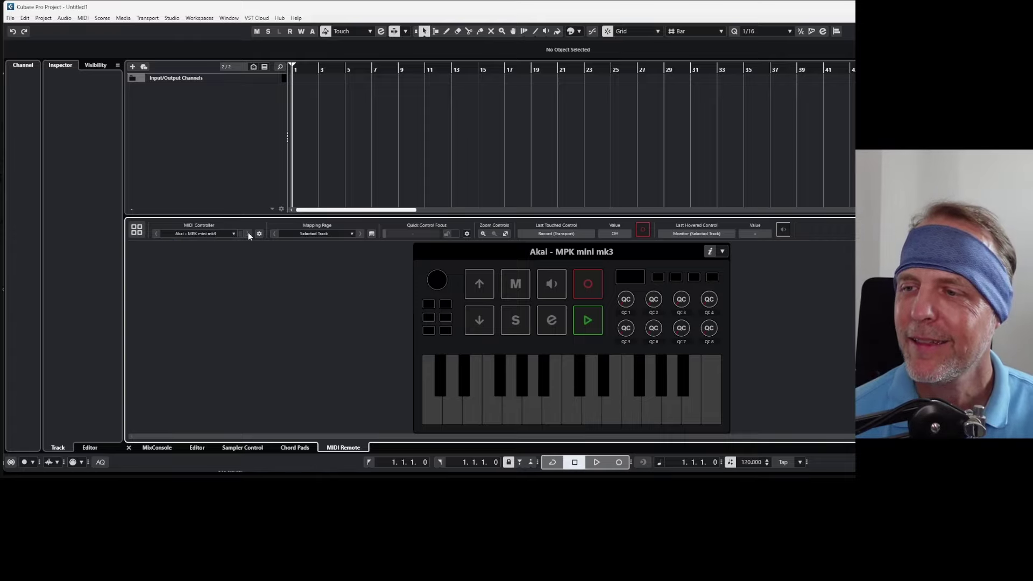
click(260, 234)
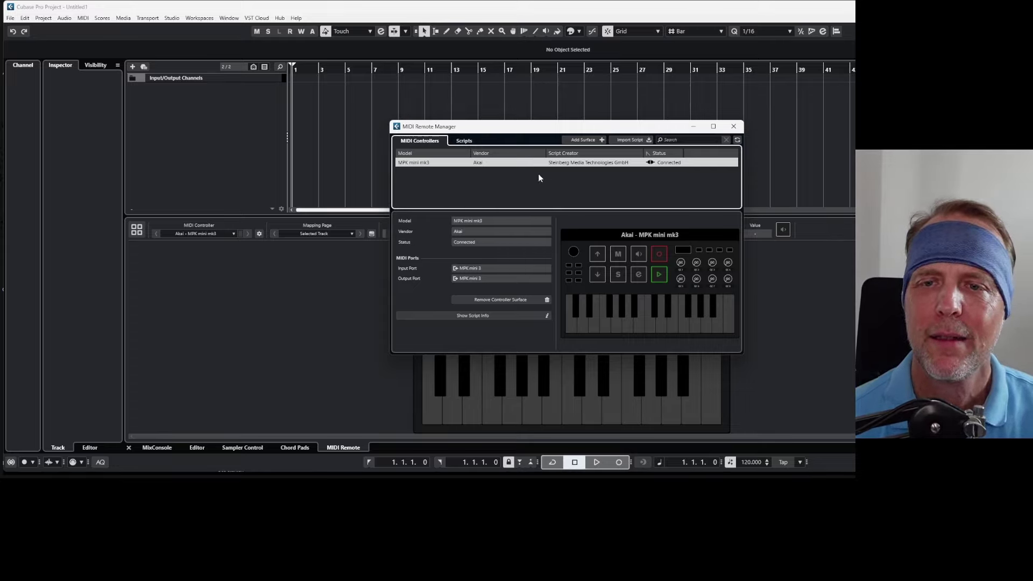
Step: Start adding a new MIDI controller surface and choose M-Audio as its vendor
click(583, 140)
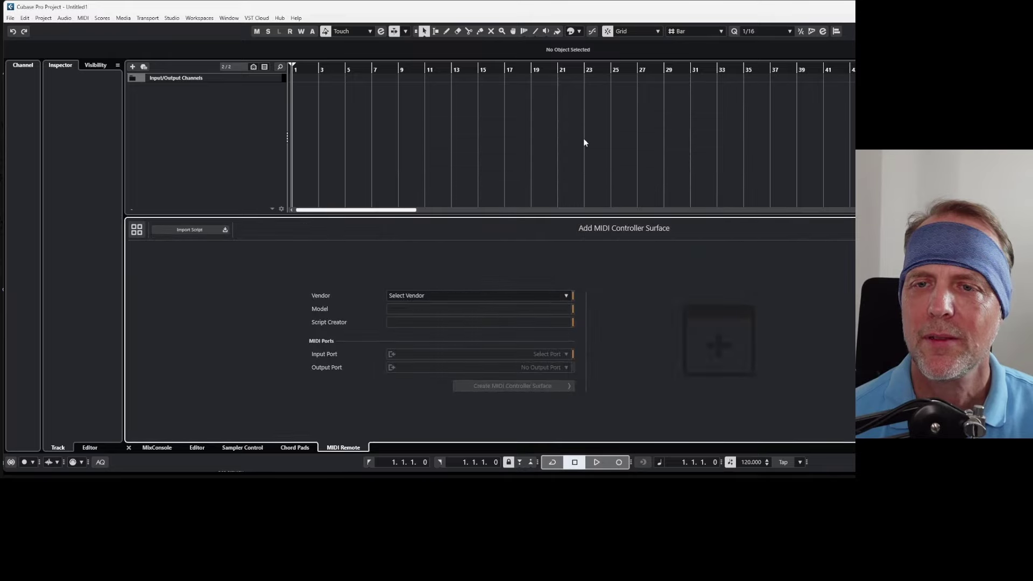
click(566, 296)
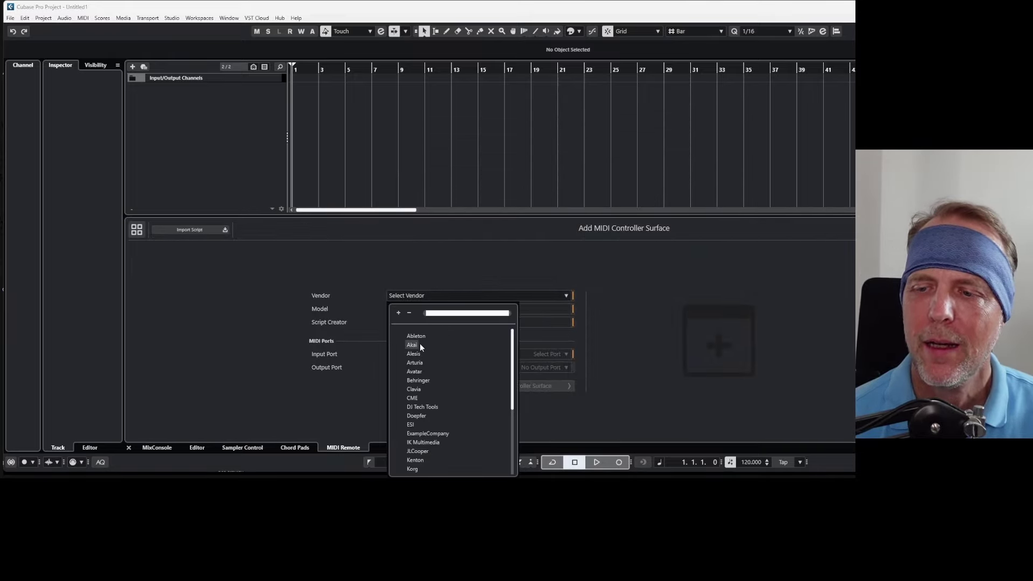
scroll(435, 370, down, 3)
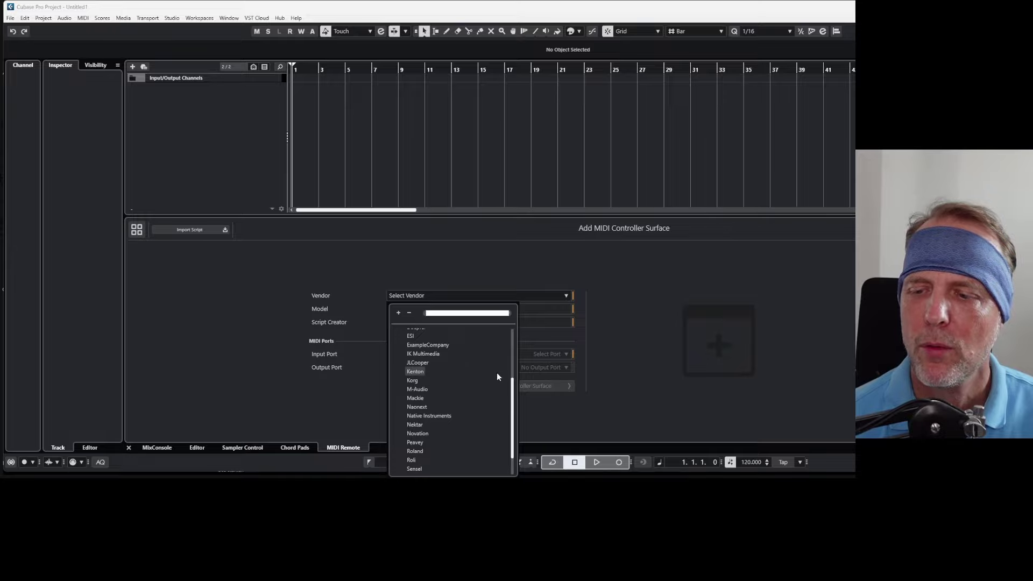
click(435, 392)
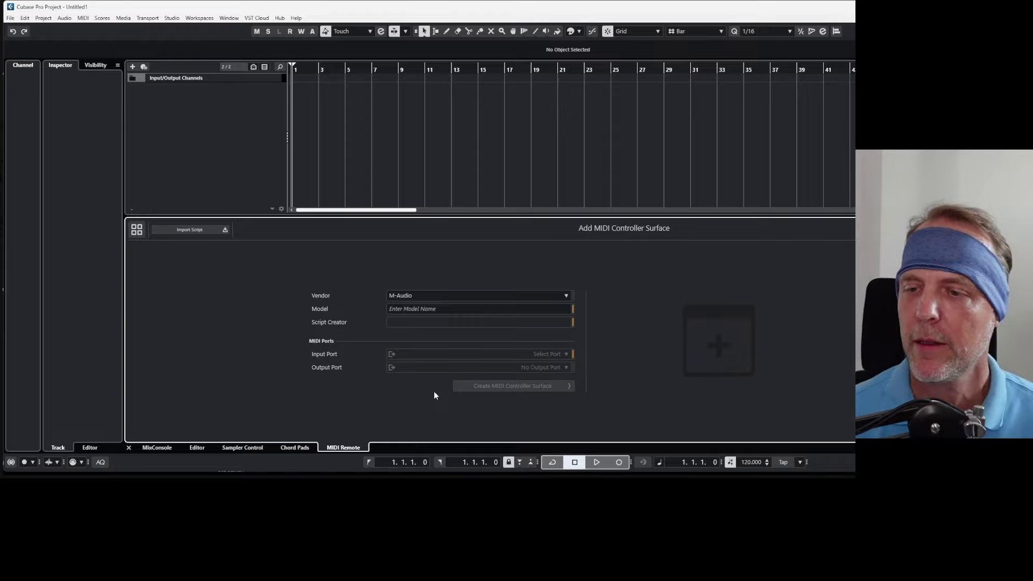
Step: Enter Oxygen Pro 61 as the new surface's model and fill in the script creator's name
click(466, 307)
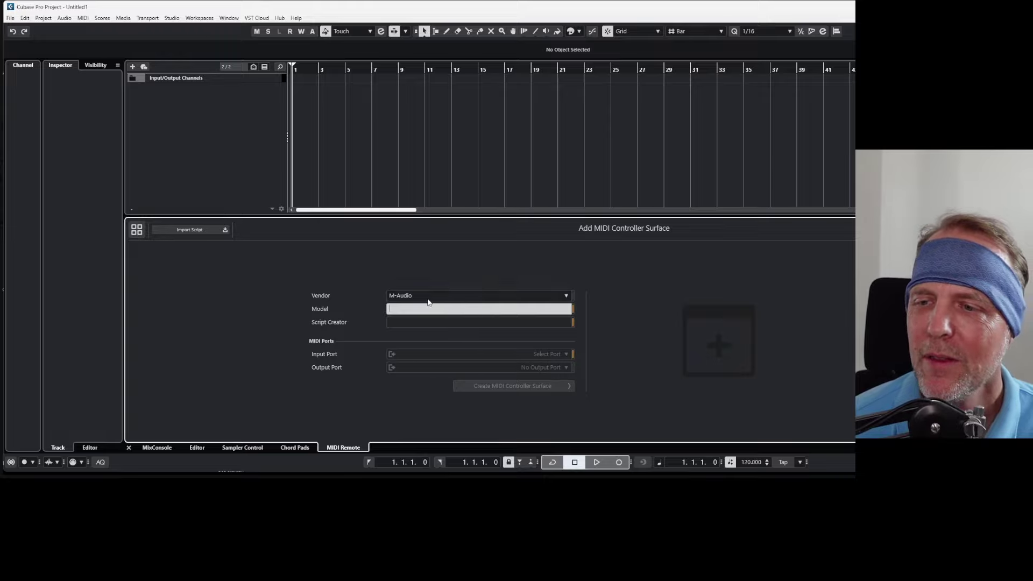
click(372, 268)
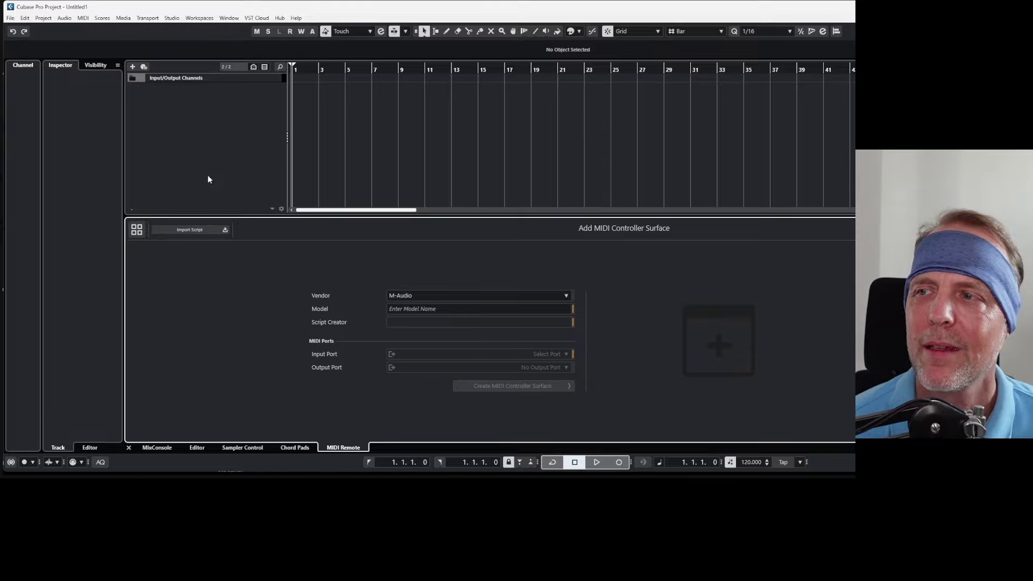
click(212, 159)
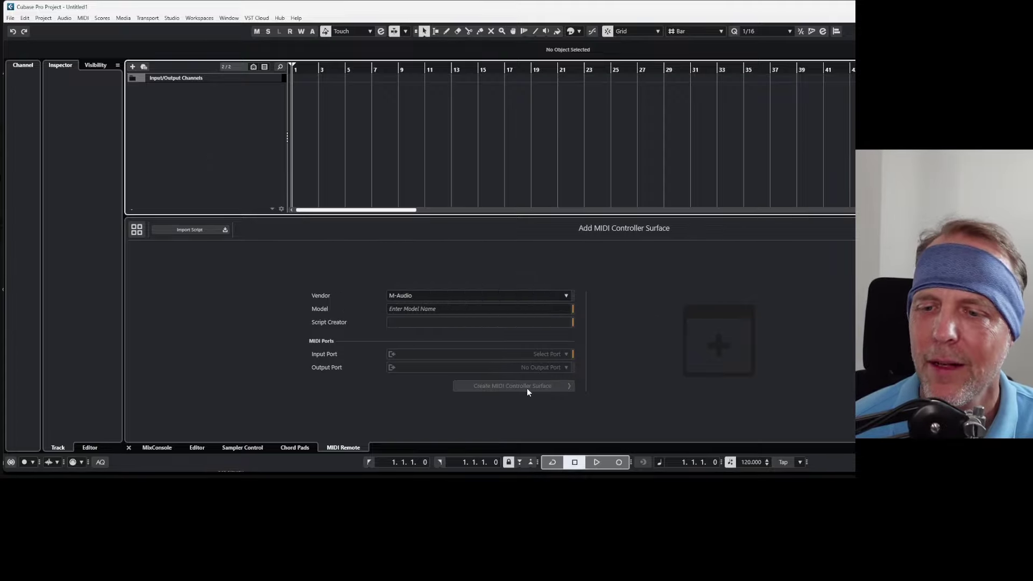
click(560, 309)
text(Oxygen Pro 61)
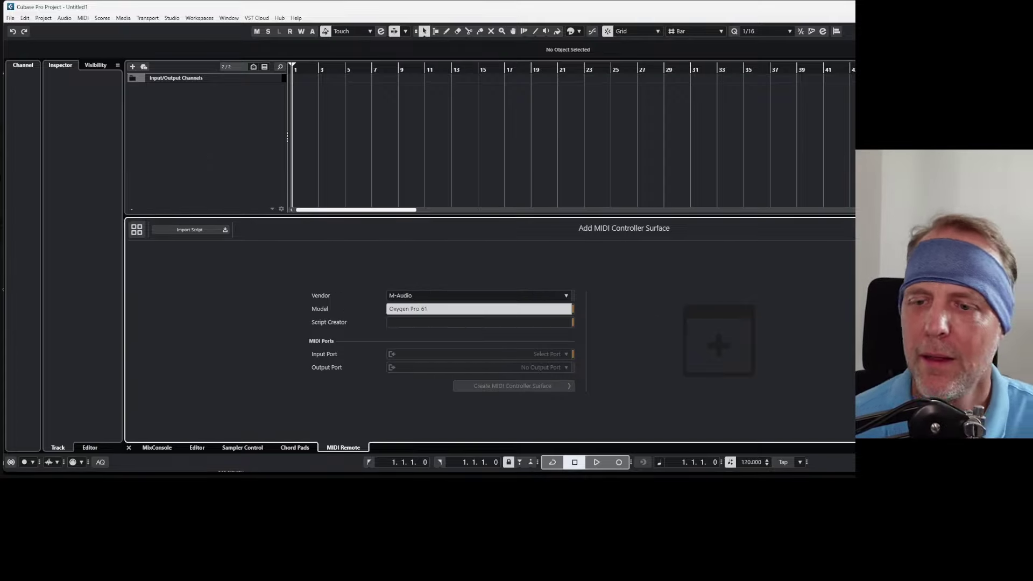
key(Return)
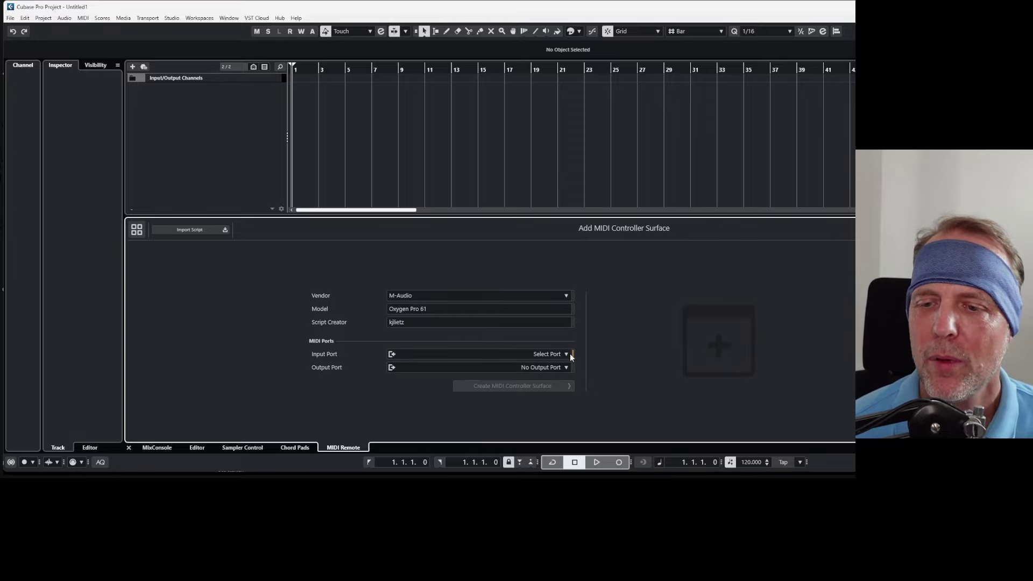
Step: Set the surface's MIDI input and output ports to Oxygen Pro 61, create the controller surface and leave its editor
click(568, 354)
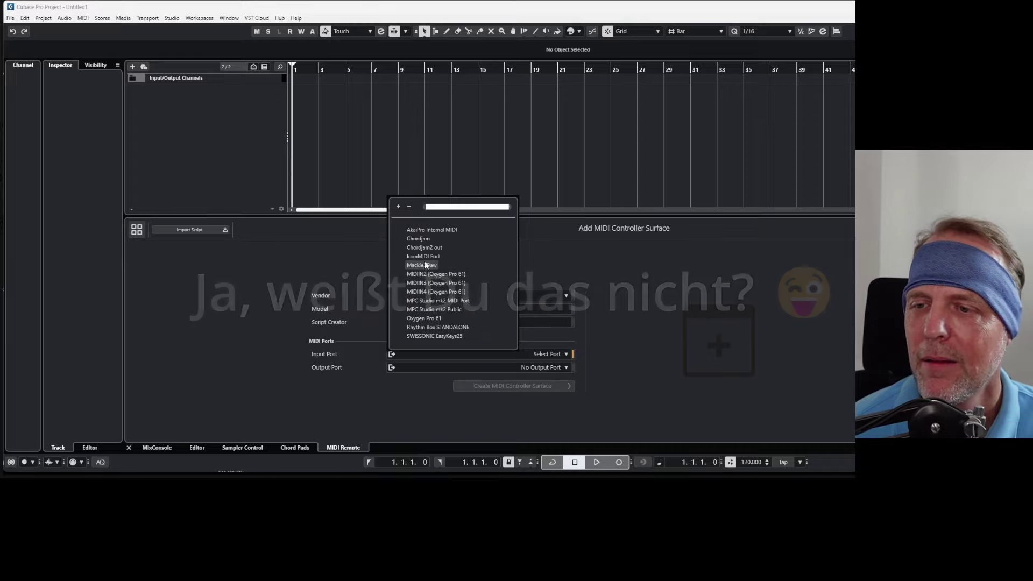
click(423, 319)
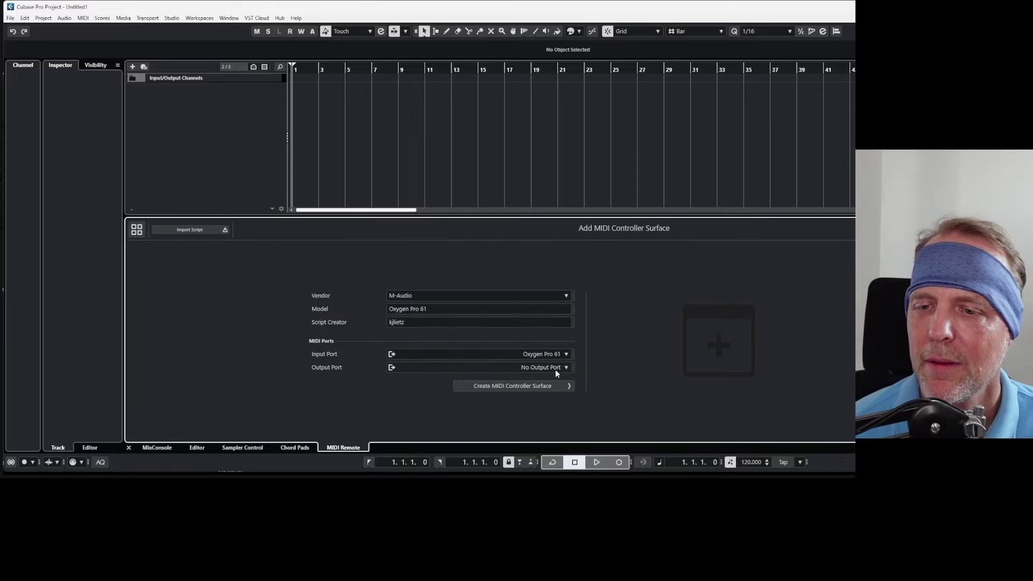
click(557, 371)
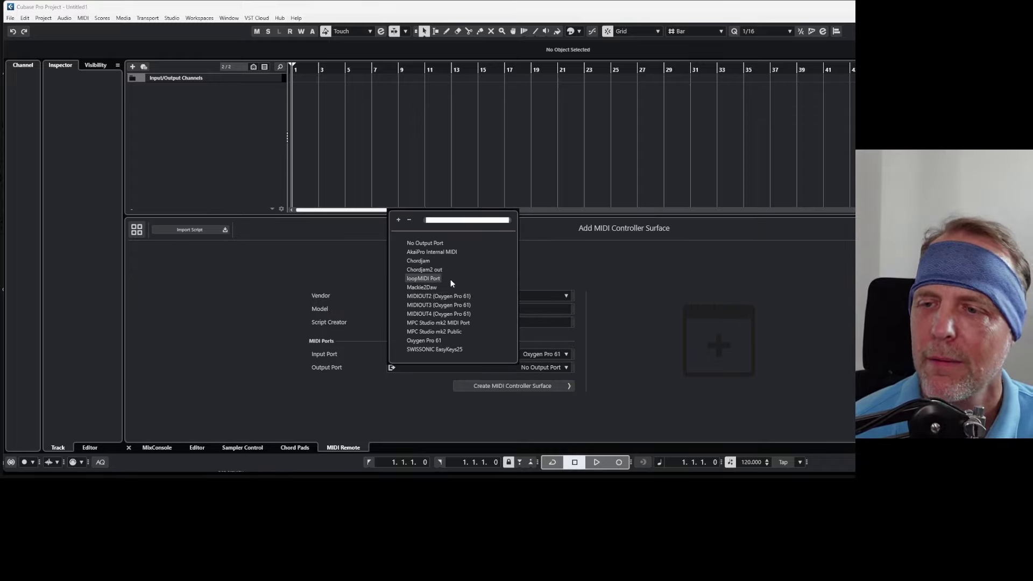
click(423, 341)
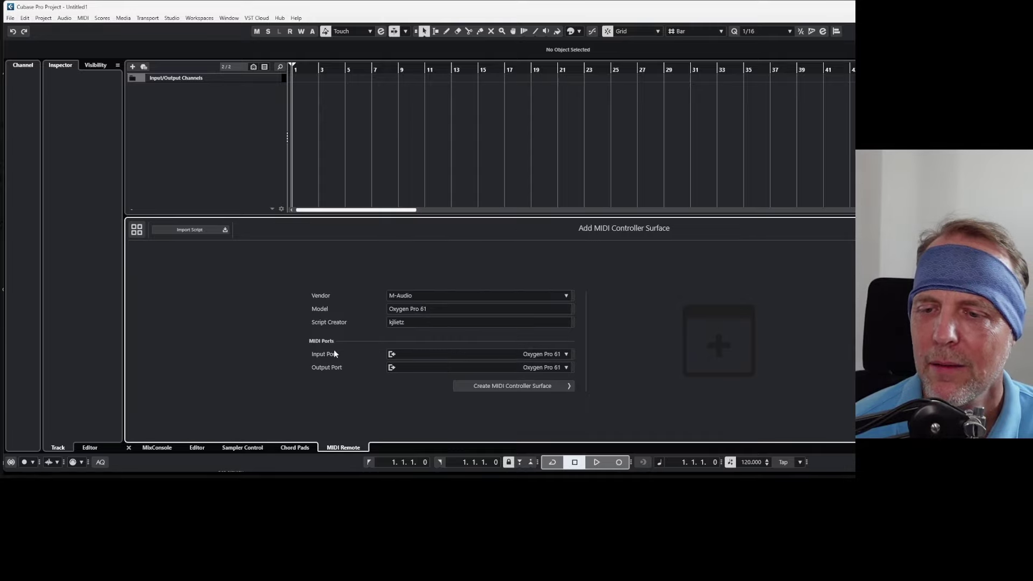
click(512, 386)
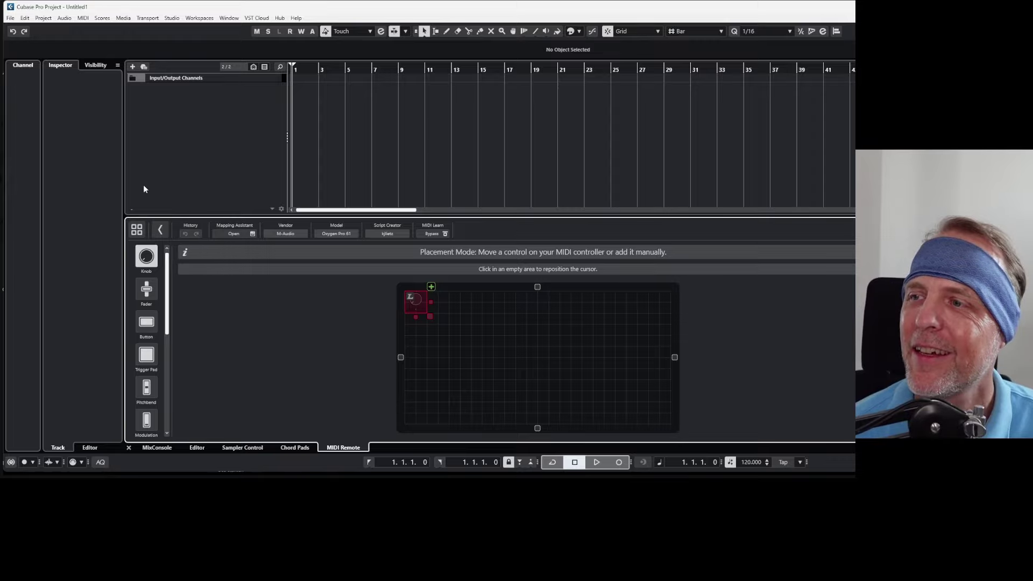
key(Escape)
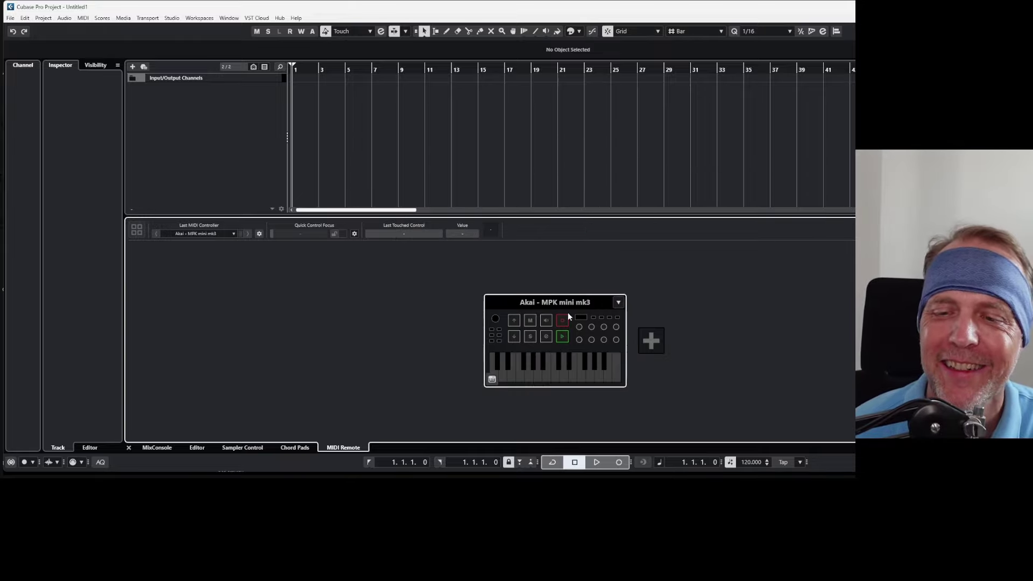
Step: View the MIDI controller settings of the Akai MPK mini mk3 and close them
click(618, 303)
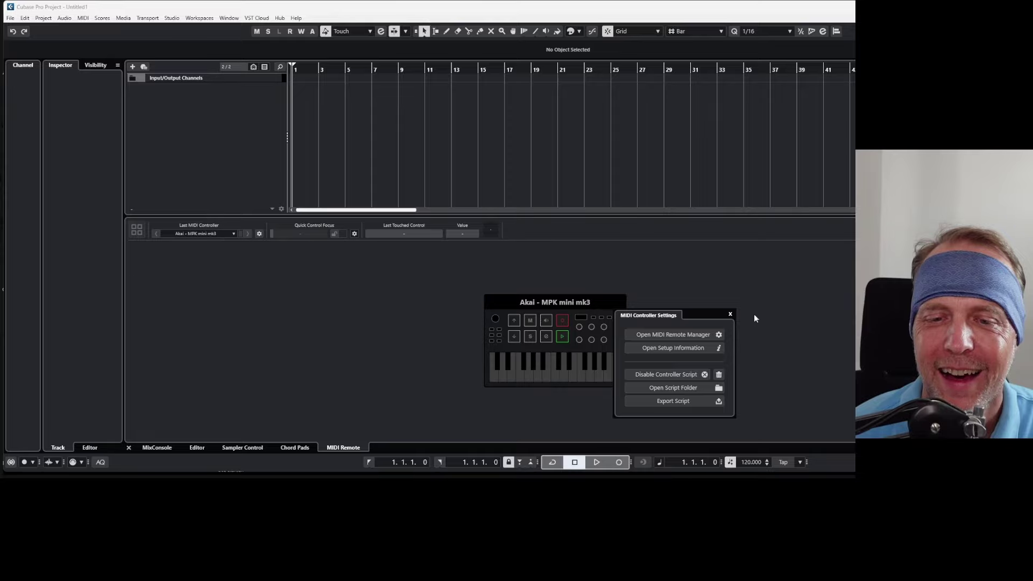
click(730, 314)
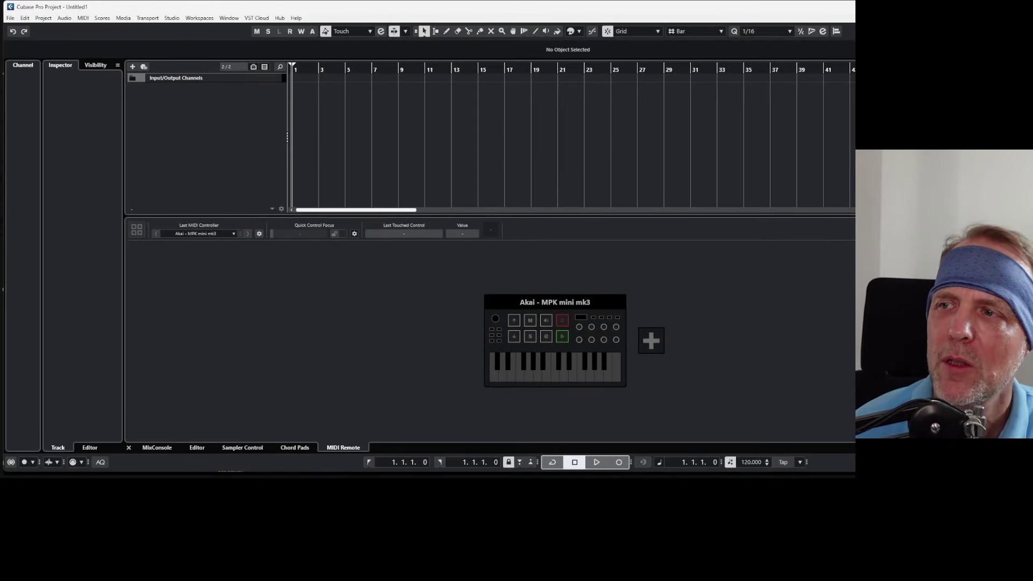
Step: Add a Stage Piano instrument track to the empty project and move its plug-in window out of the way
drag(225, 136, 212, 129)
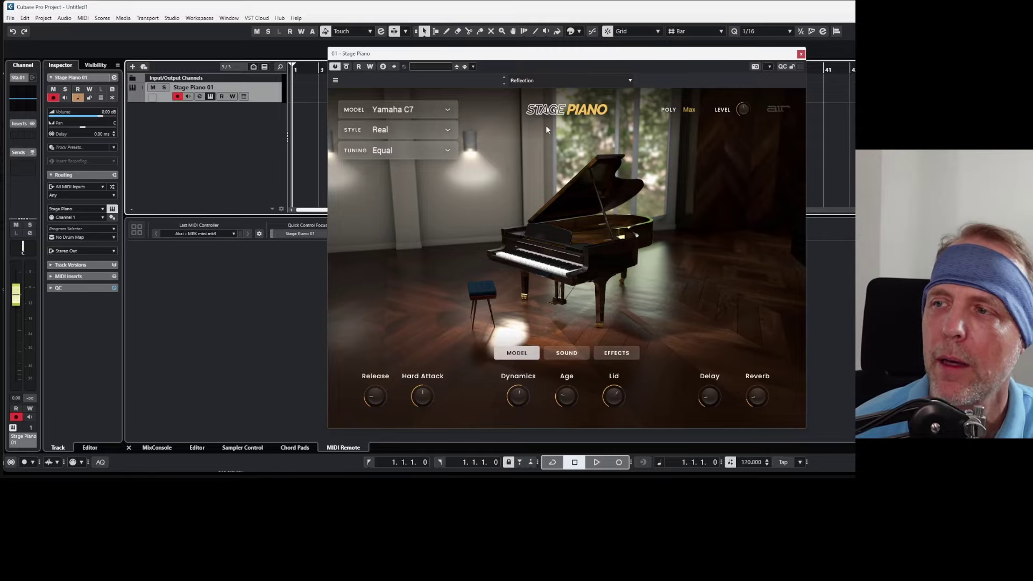
drag(563, 57, 614, 81)
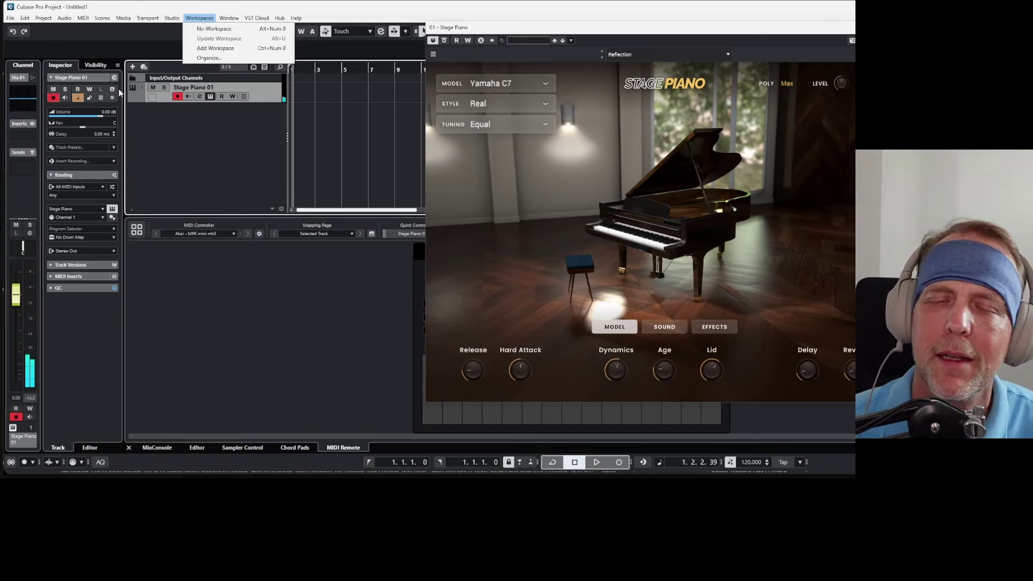
click(249, 10)
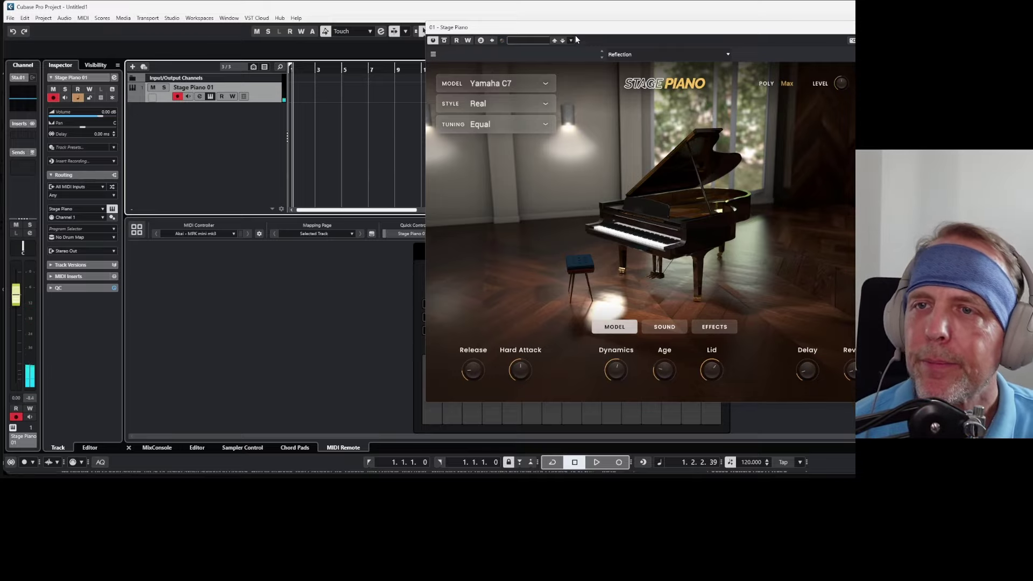
drag(570, 29, 405, 115)
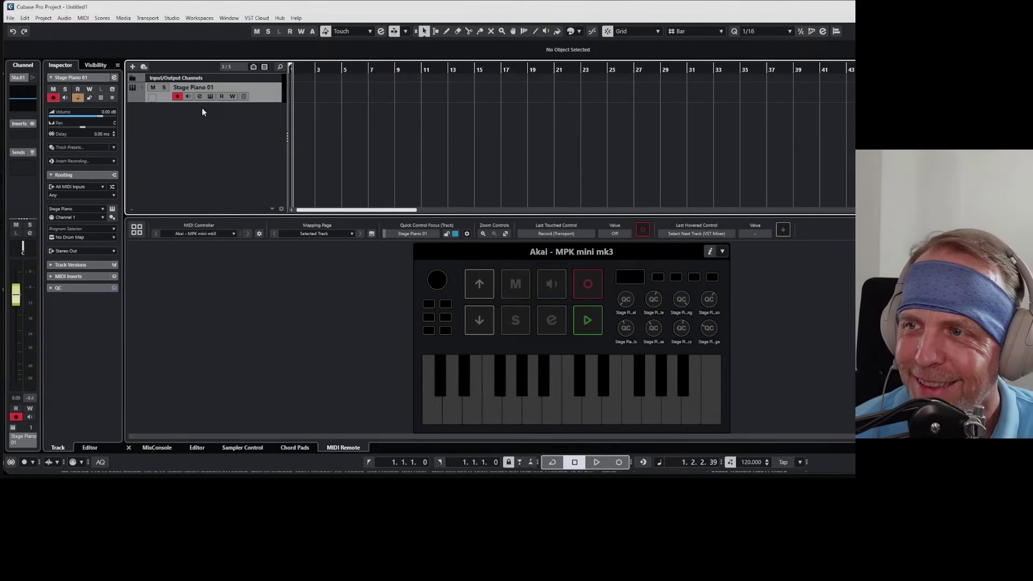
Step: Remove the Stage Piano instrument track from the project
click(245, 97)
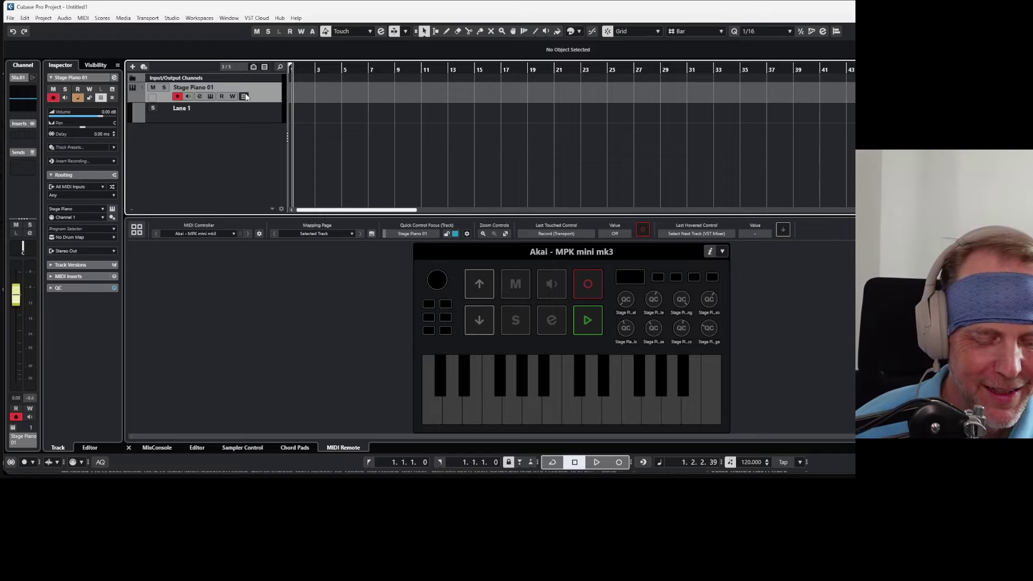
key(Delete)
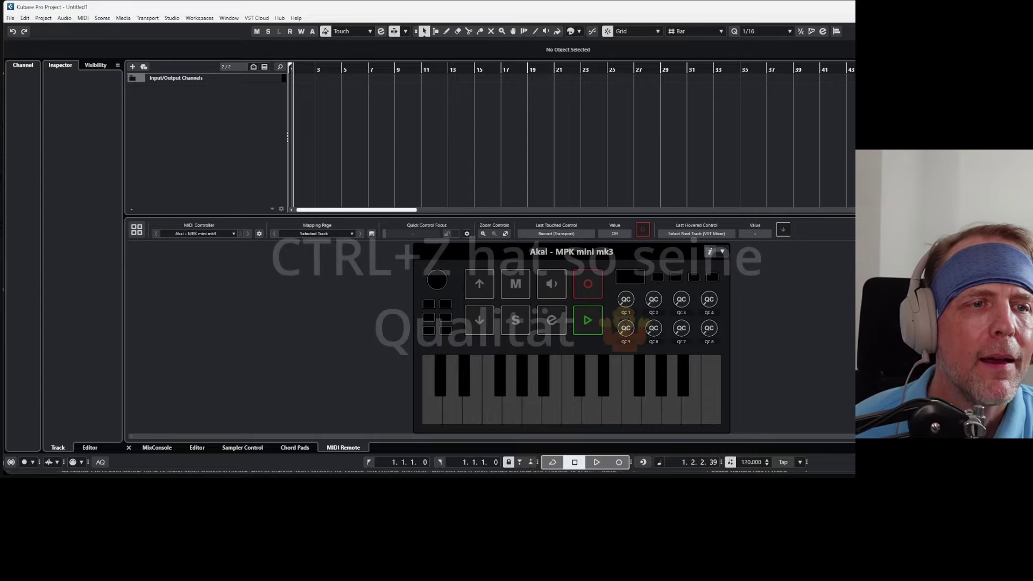
Step: Add an OPx-4 instrument track to the project and reposition its plug-in window over the arrangement
drag(694, 178, 163, 133)
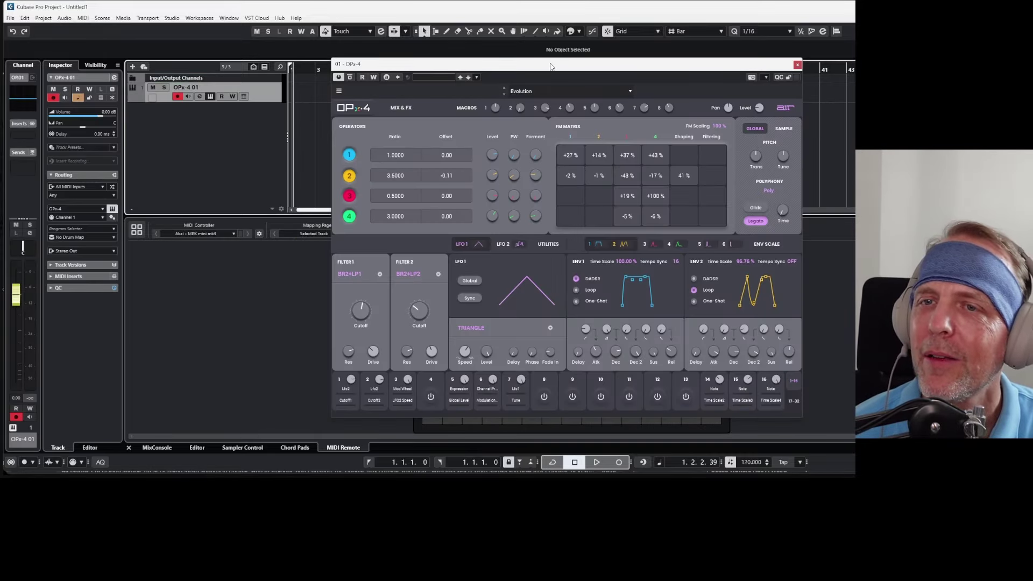
drag(551, 68, 571, 74)
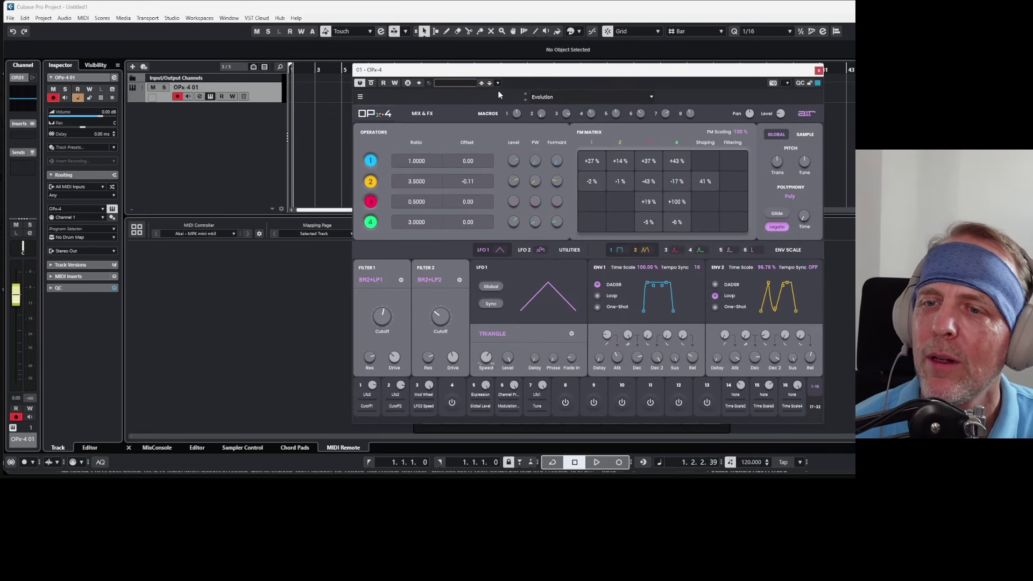
Step: Set the OPx-4 track's MIDI input to SWISSONIC EasyKeys25
click(244, 97)
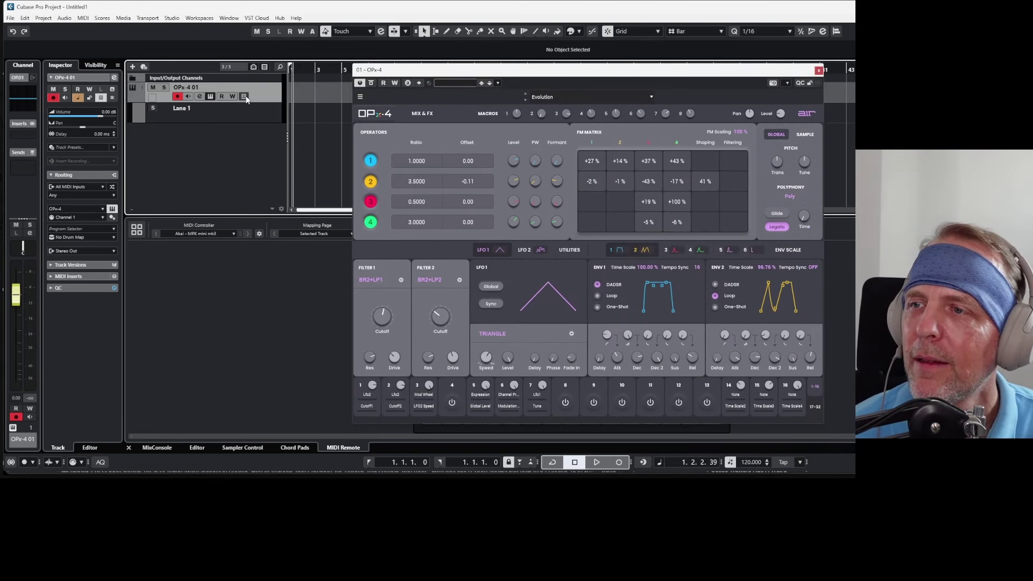
click(245, 98)
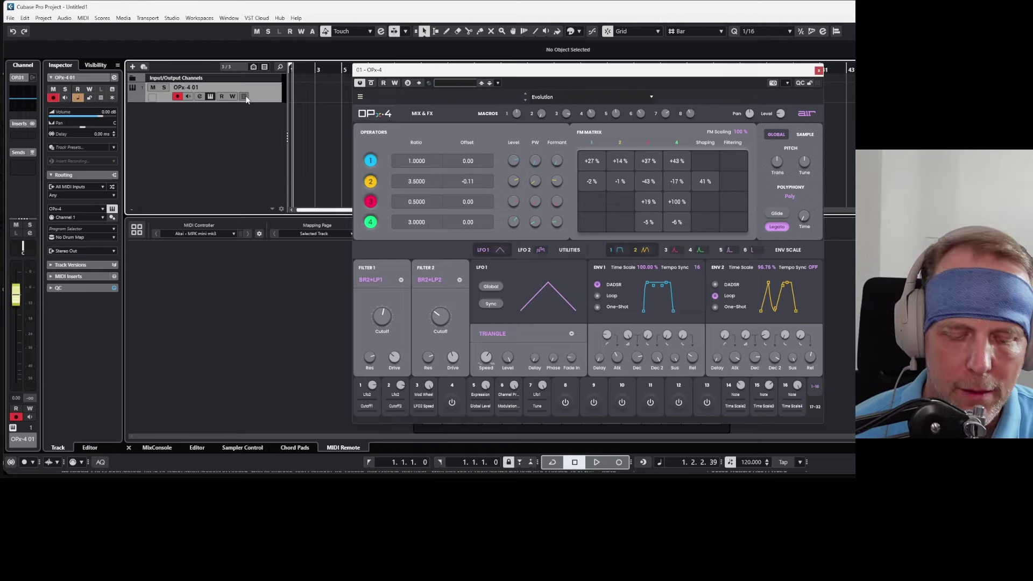
click(101, 189)
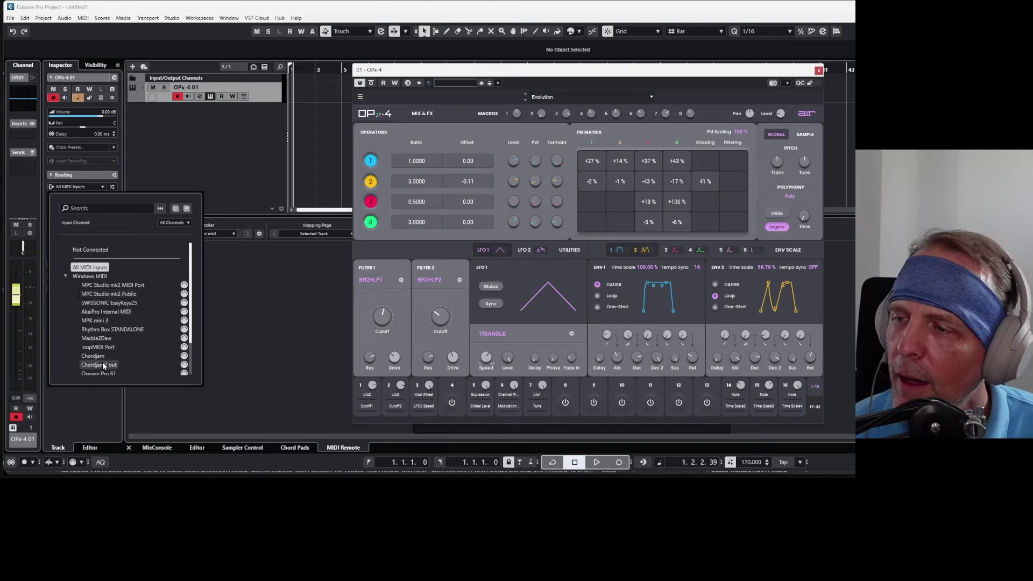
scroll(102, 346, down, 1)
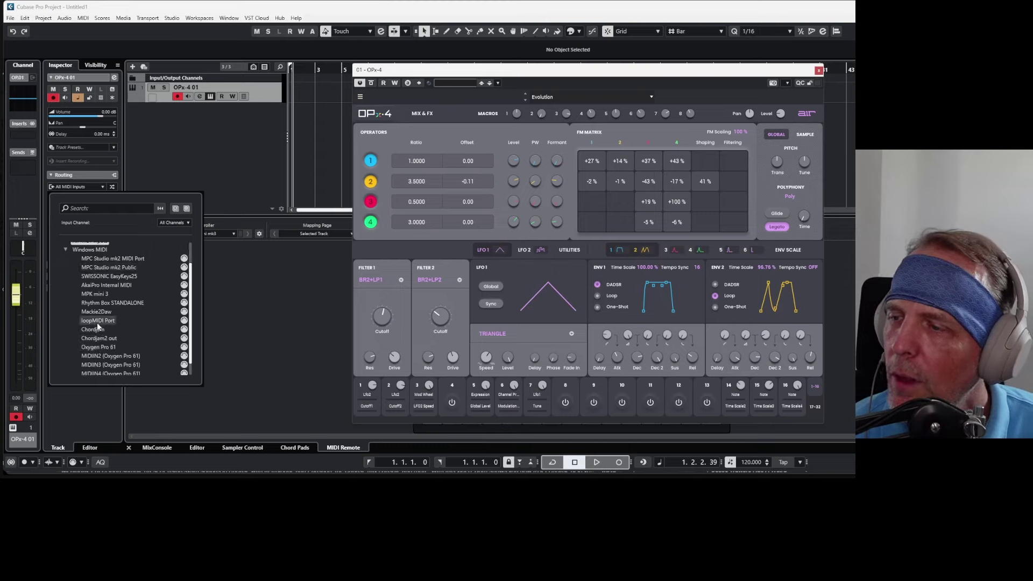
scroll(97, 322, down, 1)
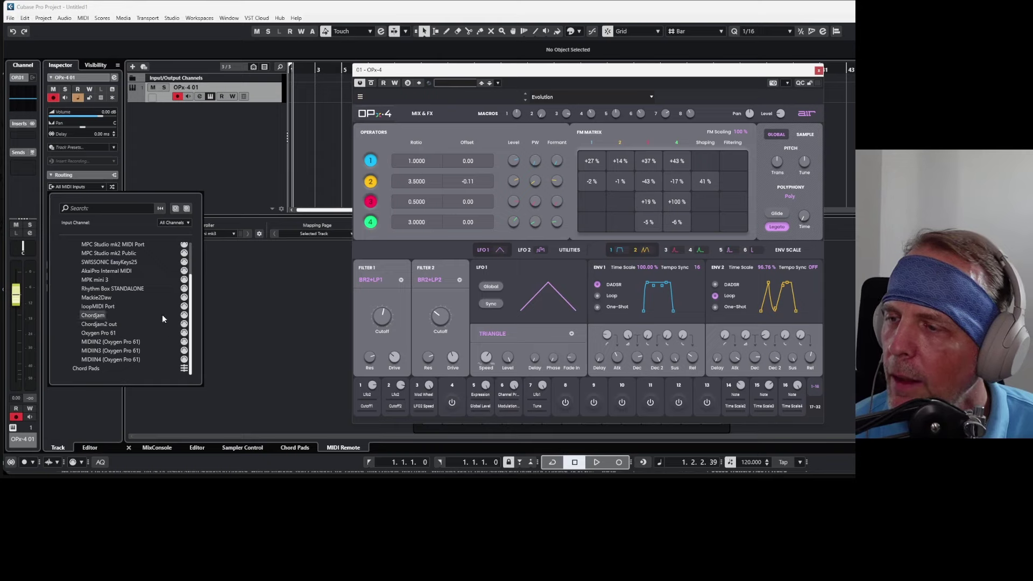
scroll(162, 315, up, 2)
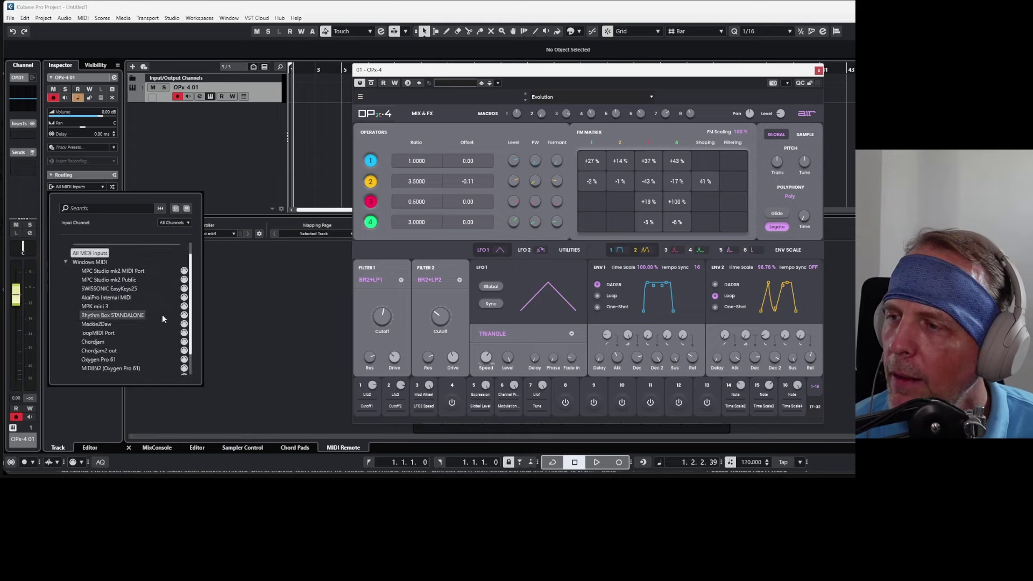
click(185, 288)
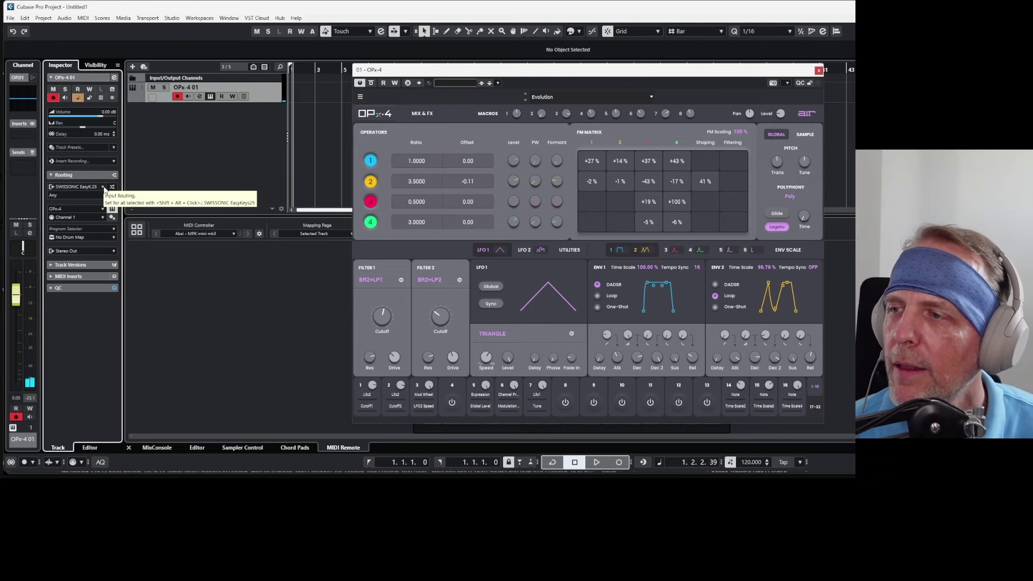
Step: Change the OPx-4 track's MIDI input to Oxygen Pro 61
click(104, 187)
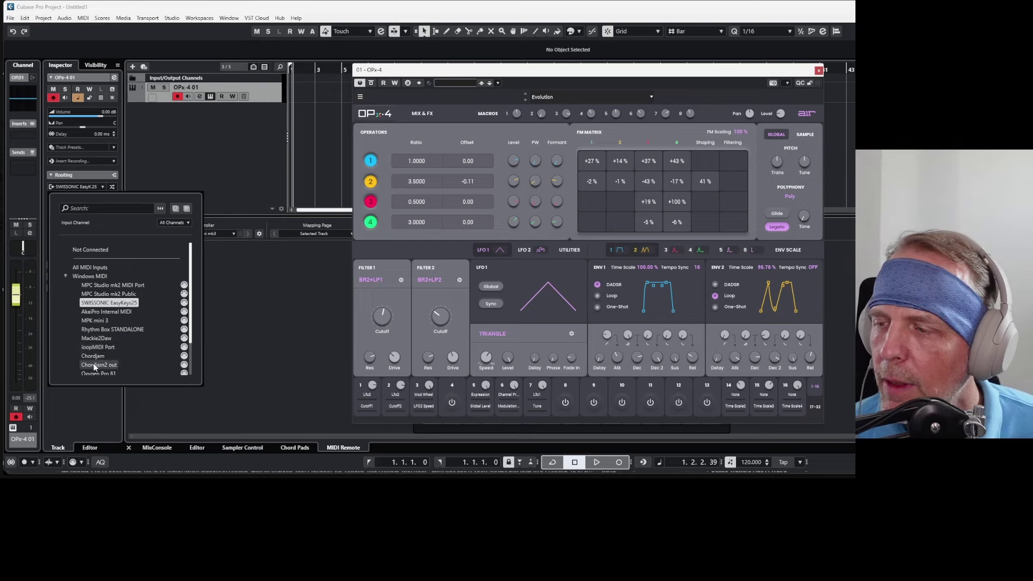
scroll(96, 321, down, 1)
scroll(97, 319, down, 1)
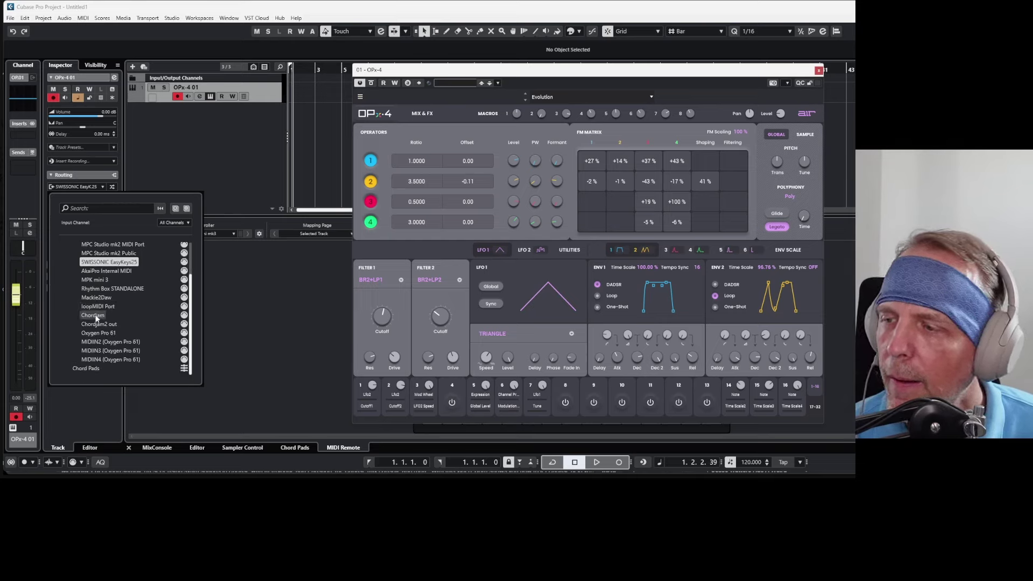
scroll(101, 334, up, 1)
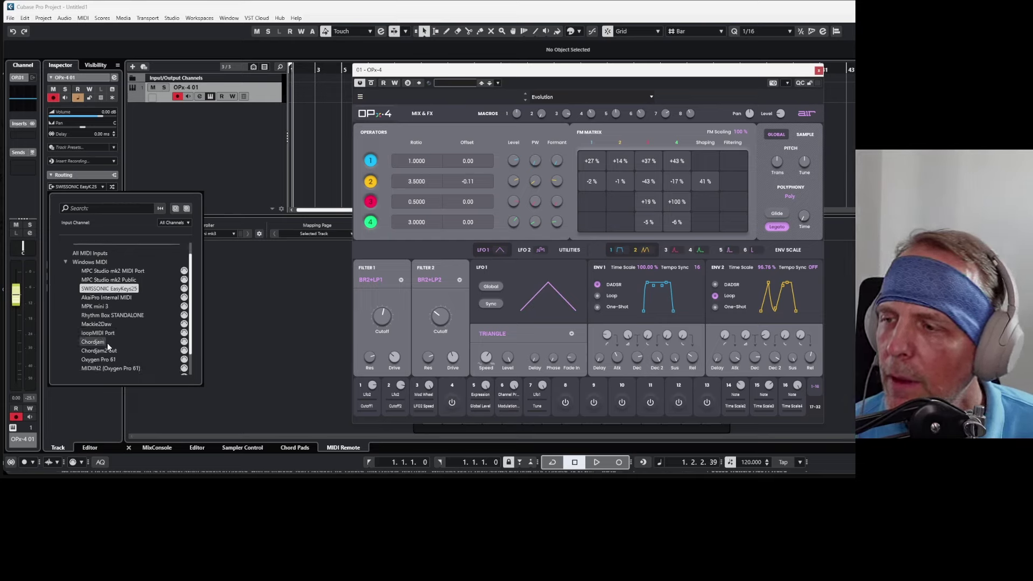
click(98, 360)
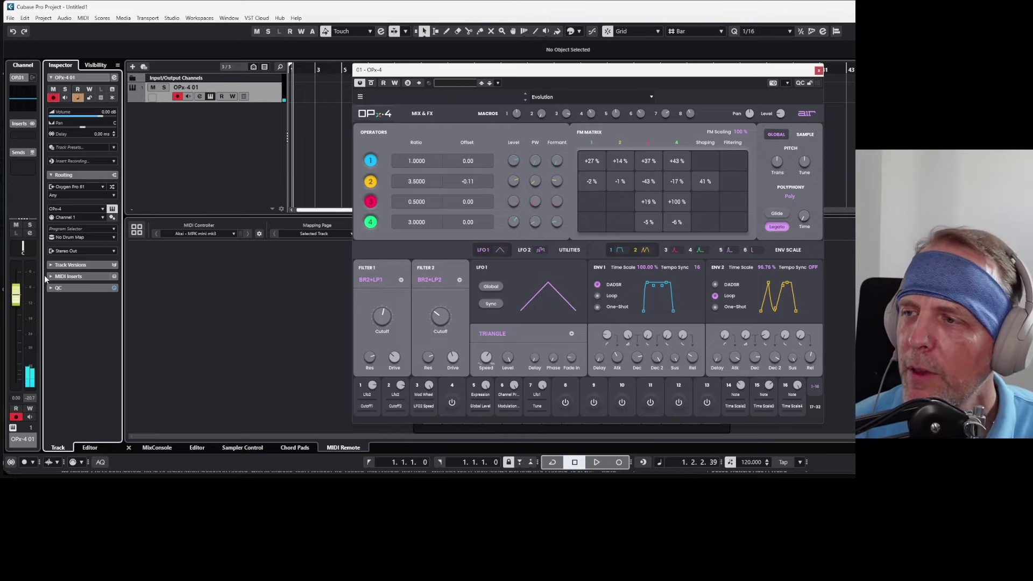
Step: Set the OPx-4 track's MIDI input back to All MIDI Inputs
click(96, 188)
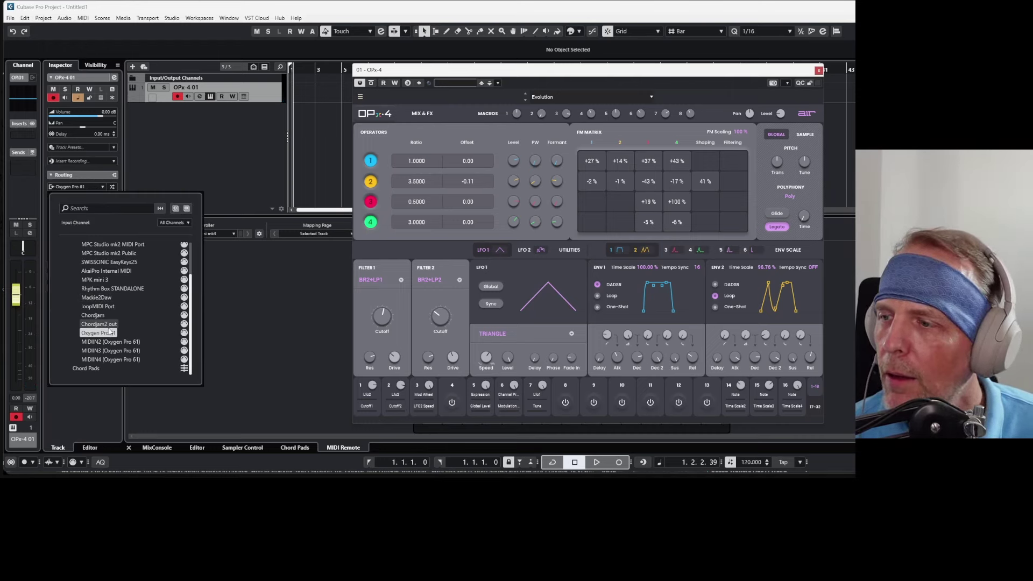
click(99, 278)
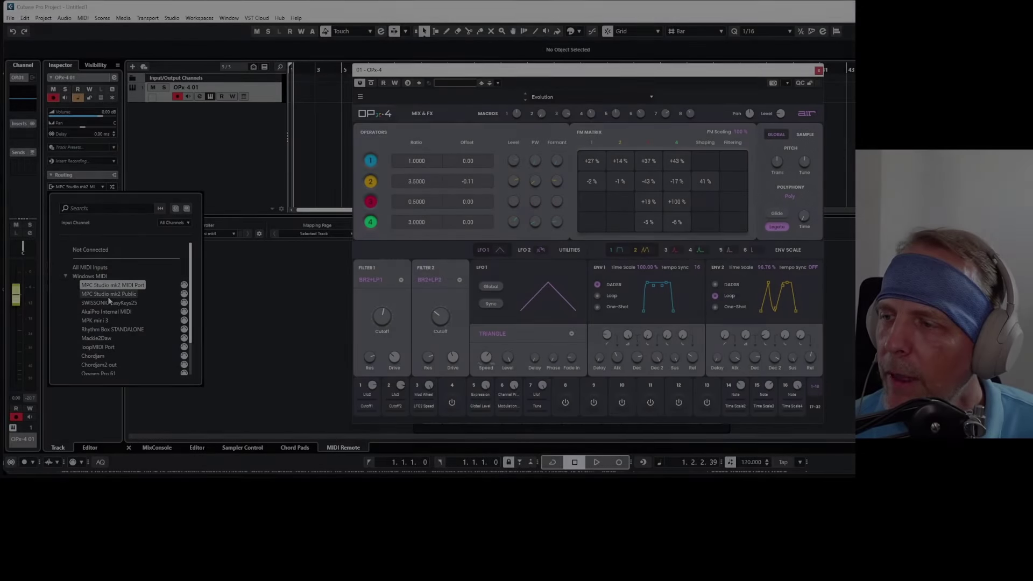
click(89, 267)
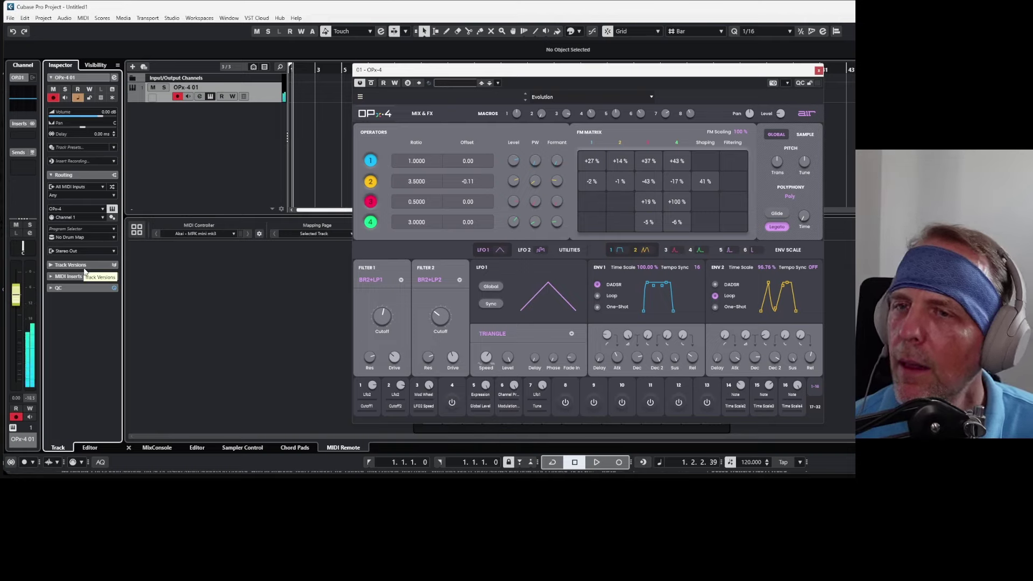
Step: Load the Side Loft preset from the Motion category in OPx-4 and close the plug-in window
click(560, 97)
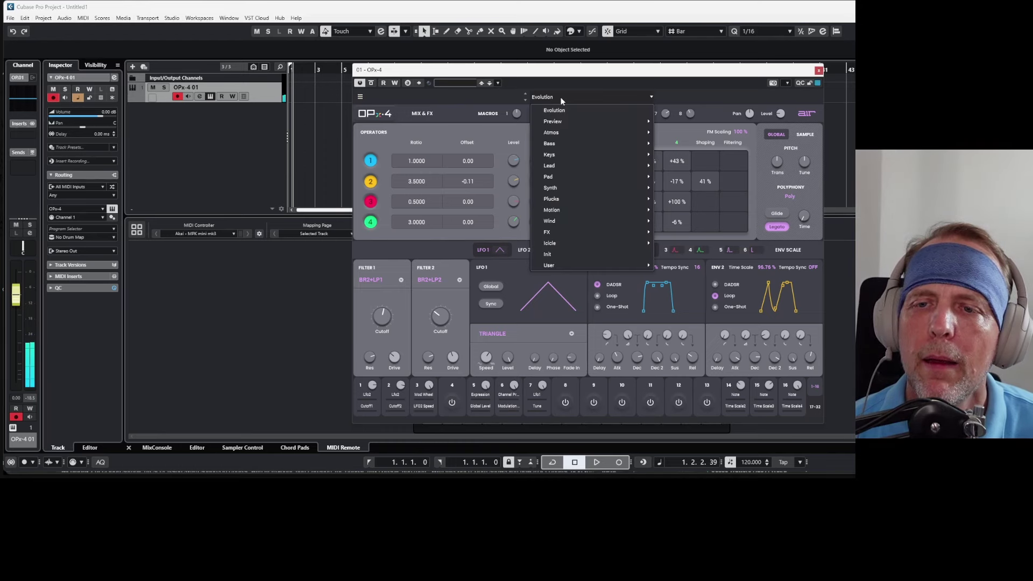
mouse_move(552, 210)
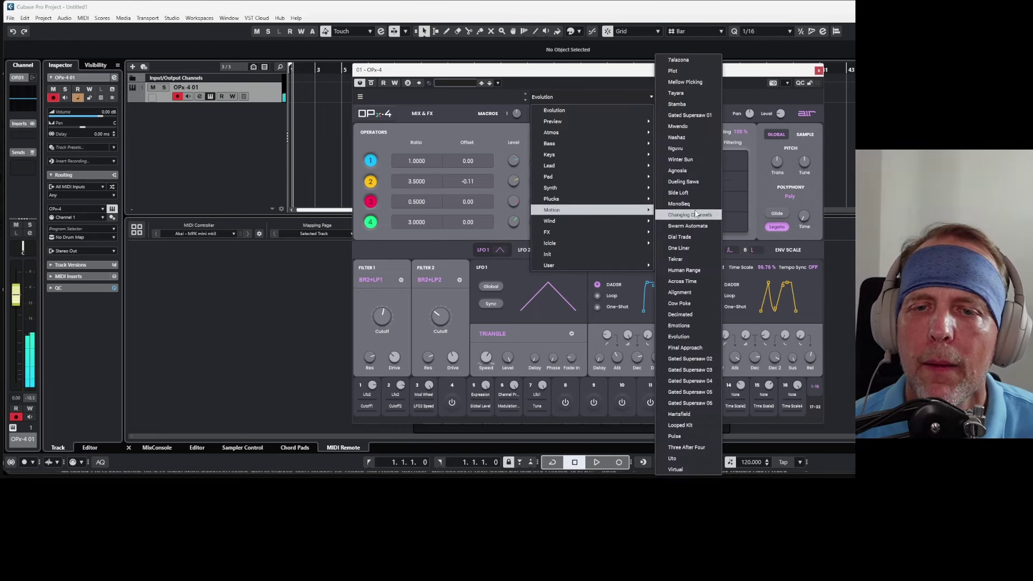
click(689, 195)
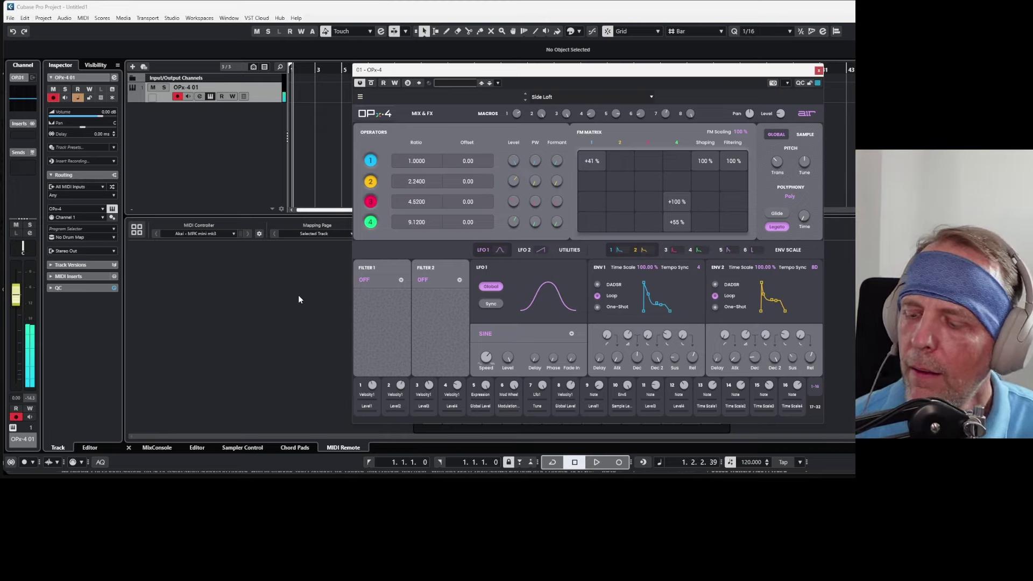
click(819, 70)
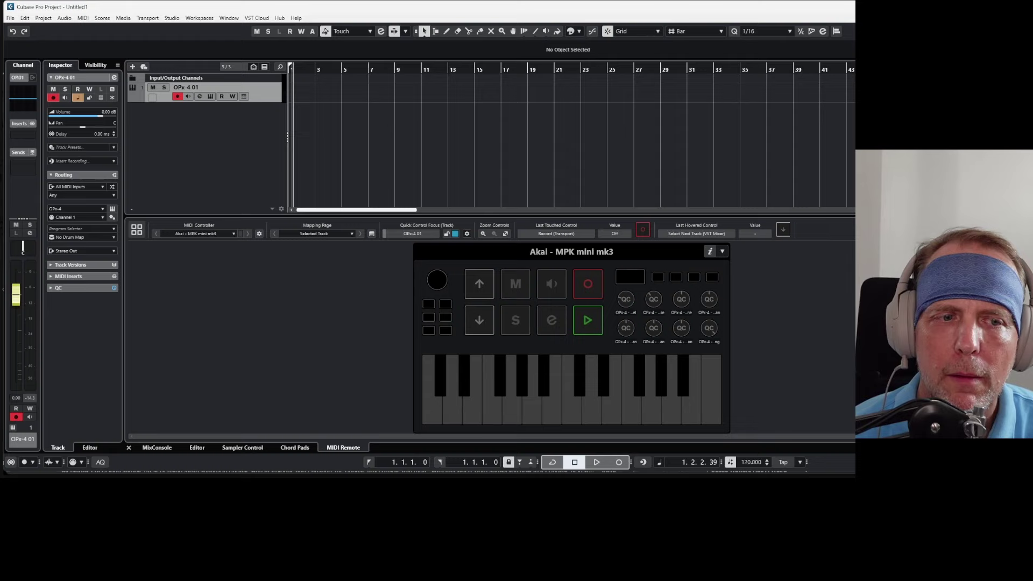
Step: Add a Stage Piano instrument track below the OPx-4 track
drag(855, 178, 210, 118)
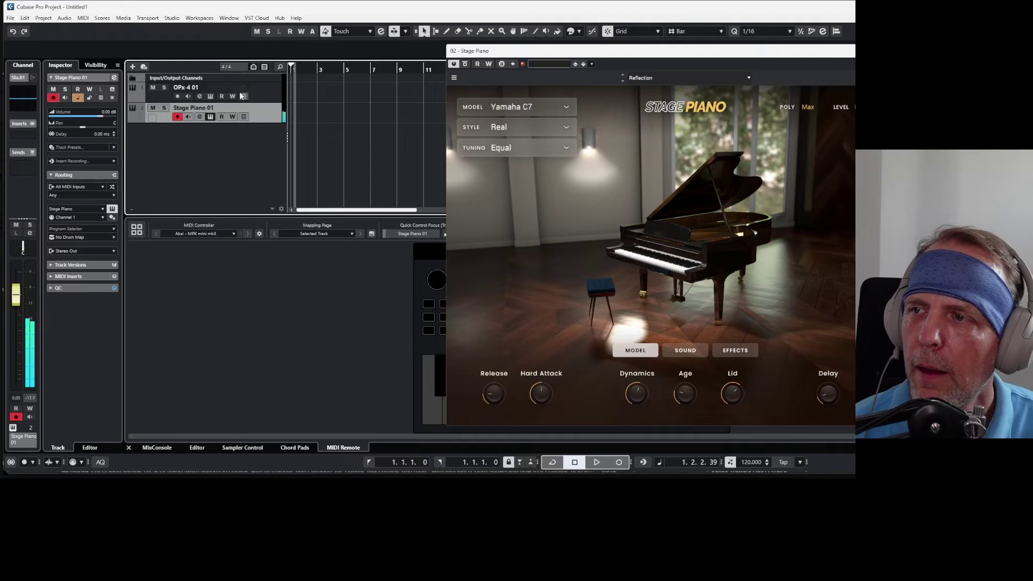
click(177, 97)
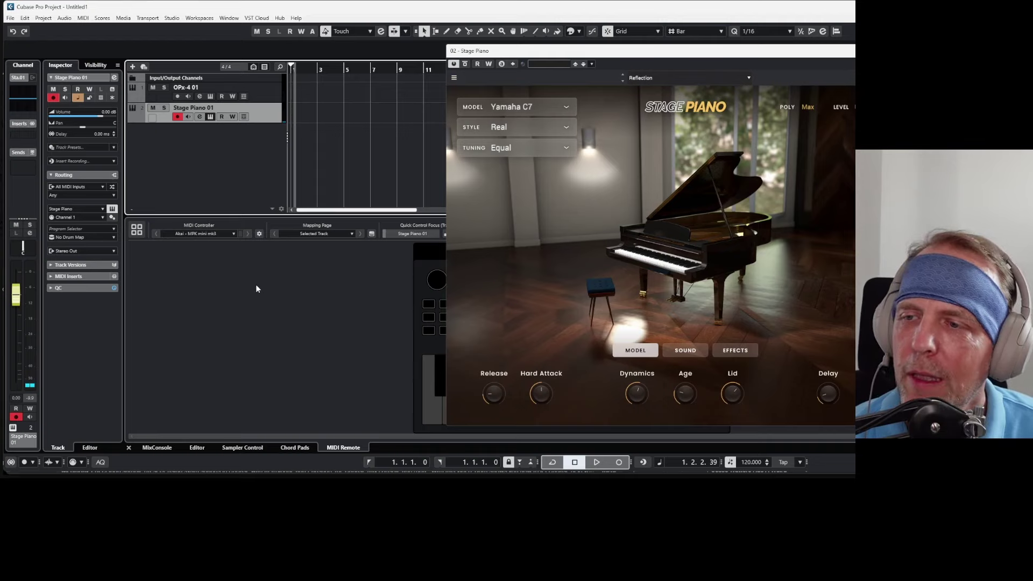
Step: Check the available MIDI controllers and the toolbar setup options of the MIDI Remote area
click(190, 235)
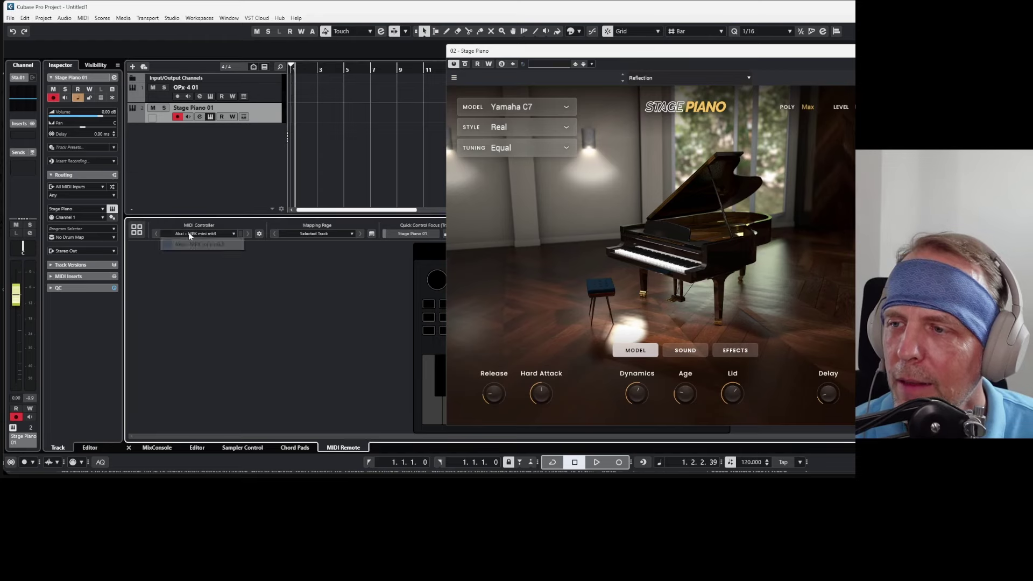
click(197, 244)
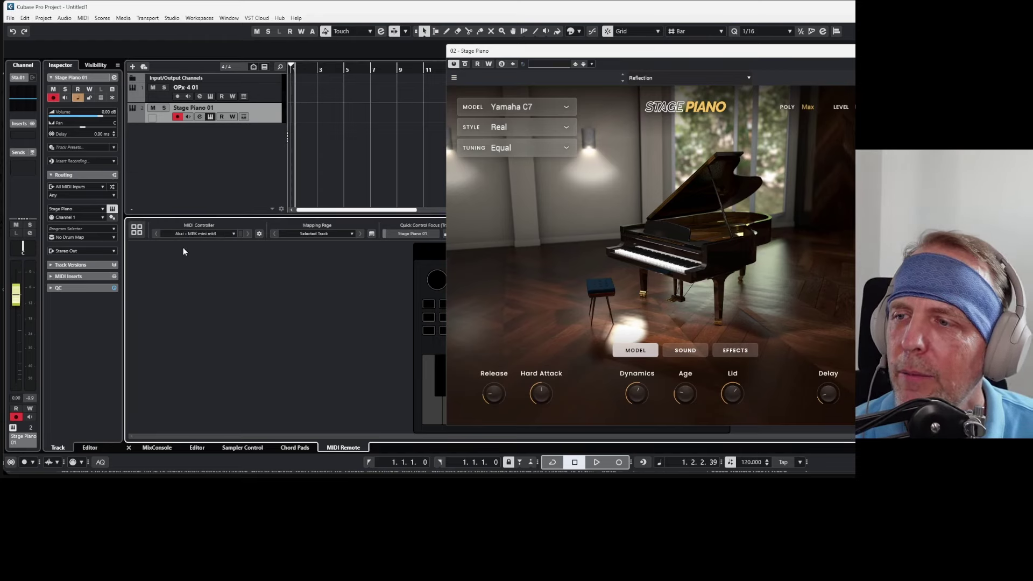
right_click(186, 238)
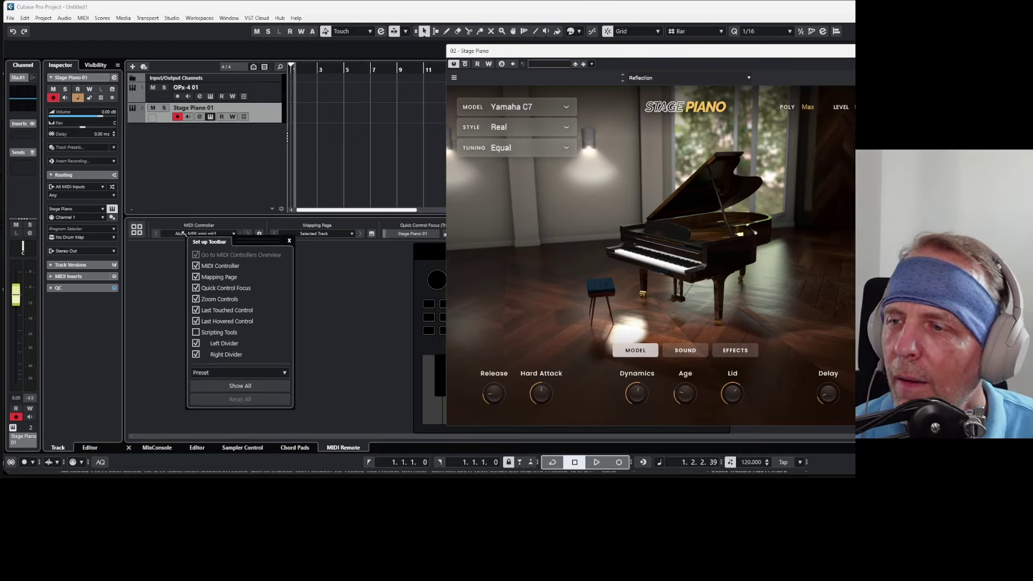
click(156, 266)
drag(563, 54, 818, 291)
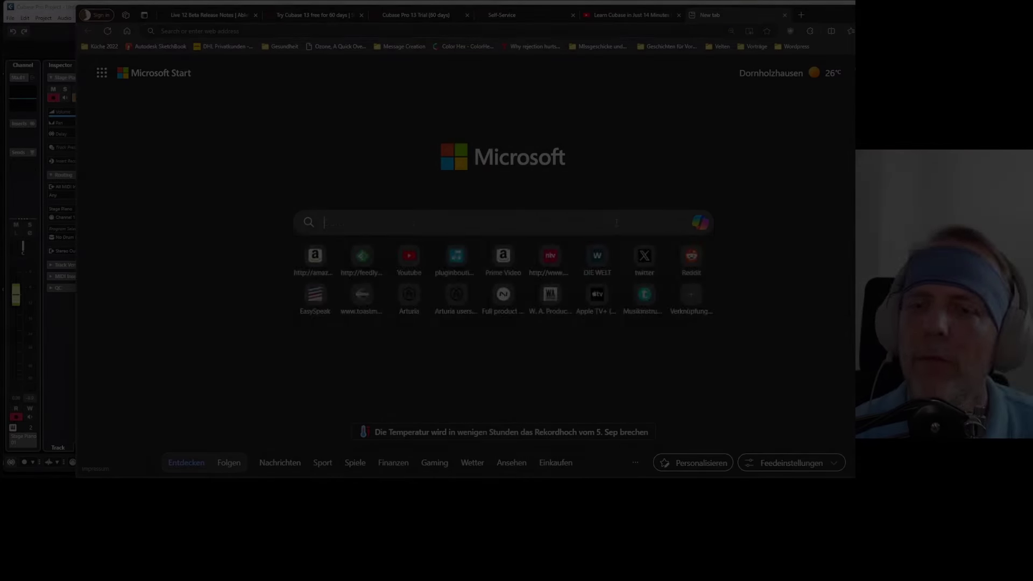
Step: Search the web in the browser for "Wo finde ich in Cube ein Skript für meinen M-Audio Oxygen Pro 61 Controller?" and expand the generated answer
text(Wo finde ich in Cube ein Skript für meinen M-Audio Oyx)
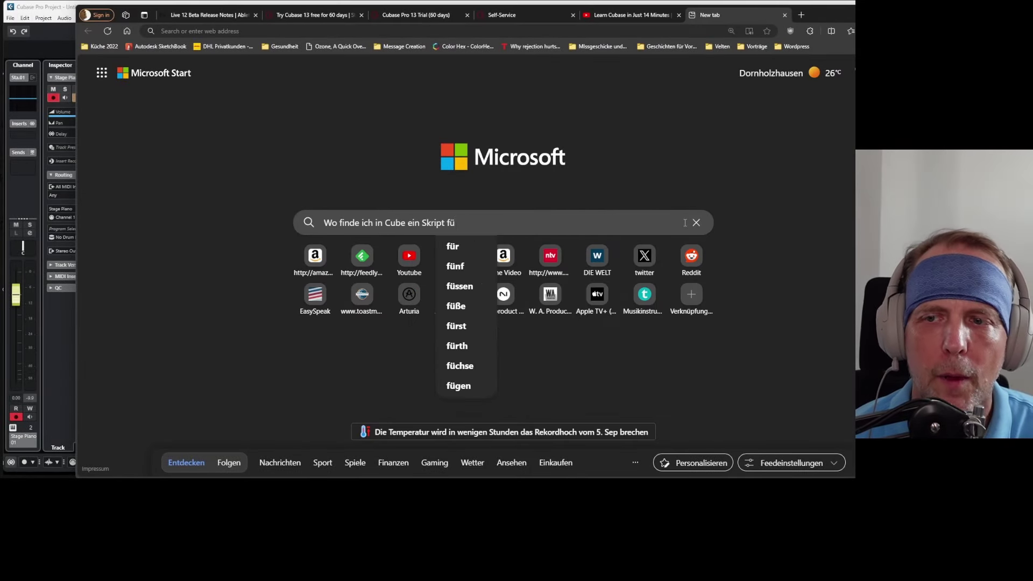
key(BackSpace)
key(BackSpace)
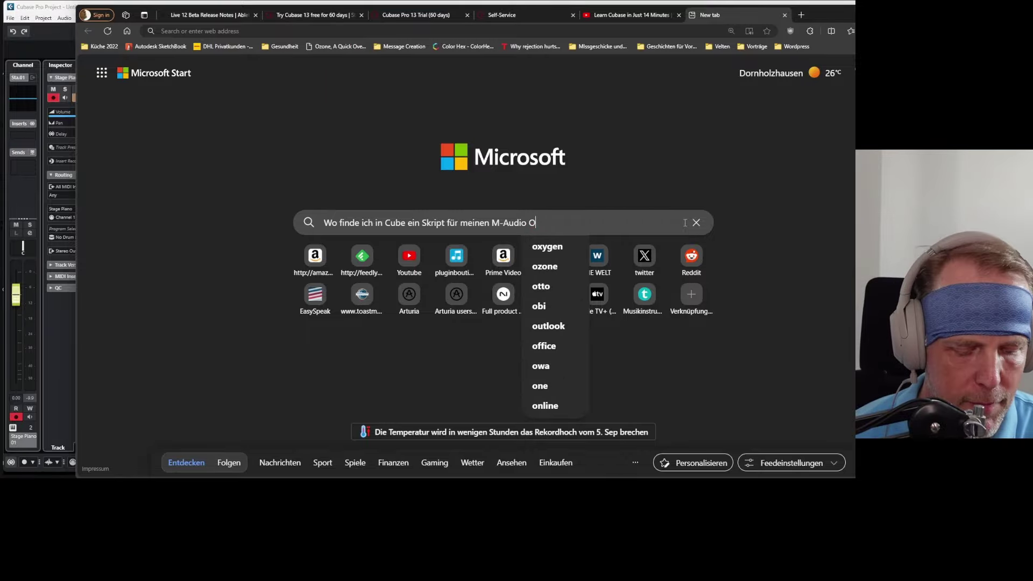
text(xygen Pro Controller)
key(ctrl+BackSpace)
text(61 COo)
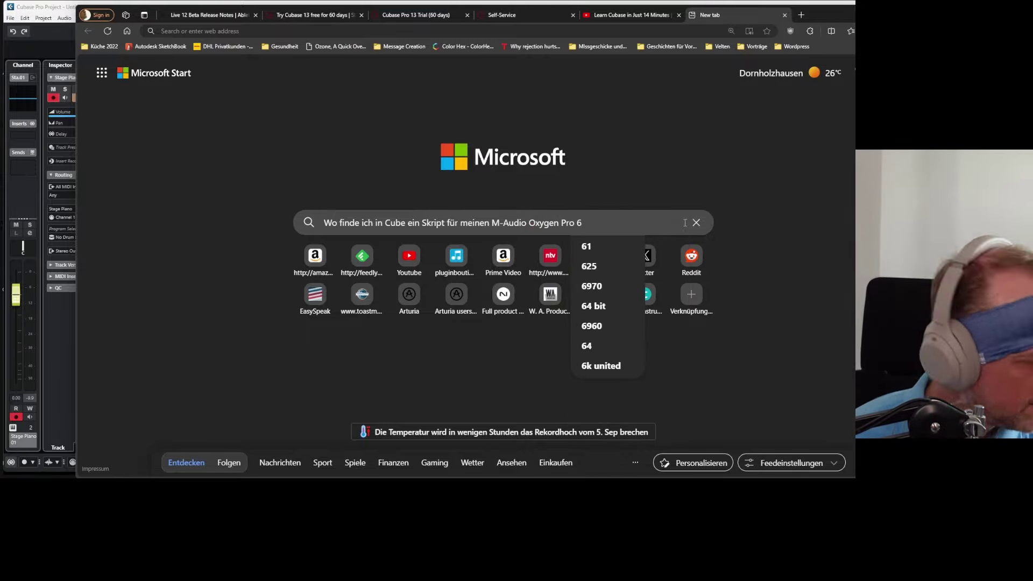
key(BackSpace)
key(BackSpace)
text(ontroller?)
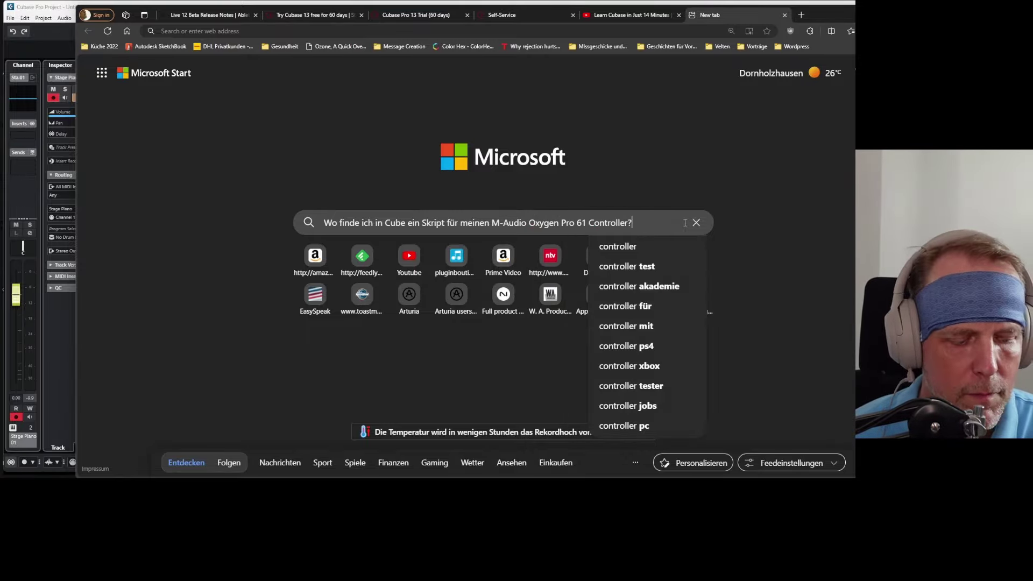
key(Return)
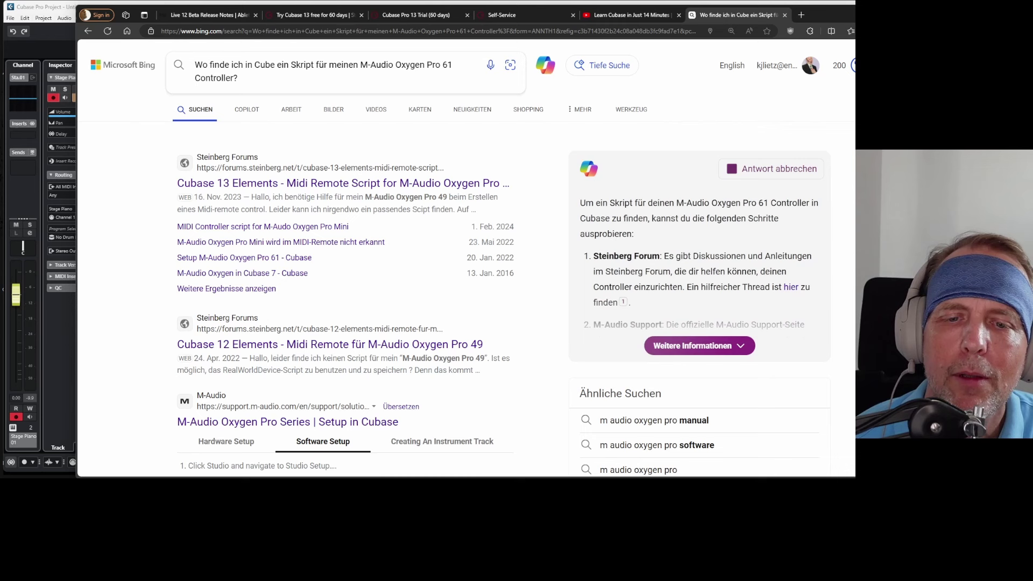
click(737, 345)
scroll(724, 240, down, 1)
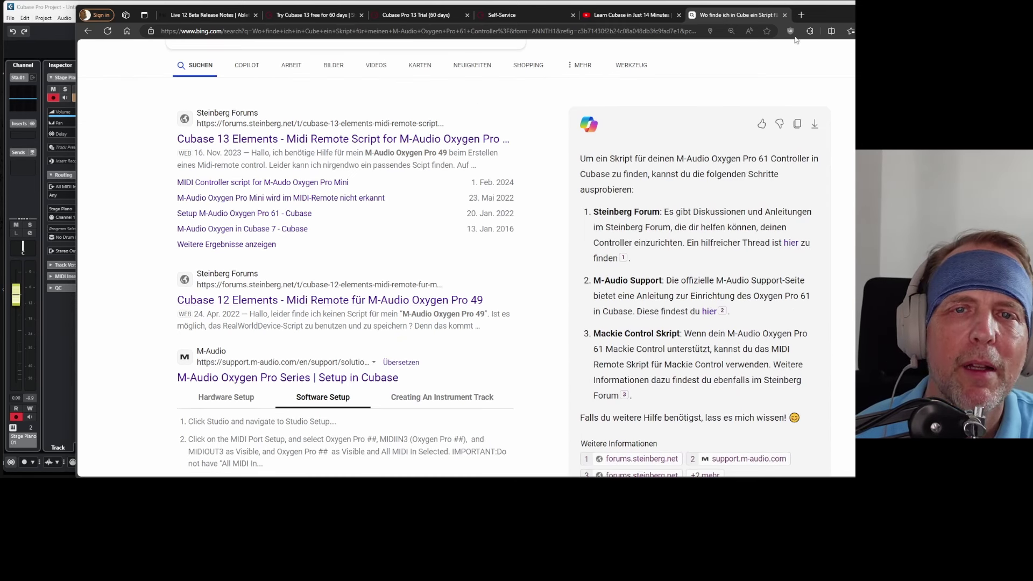
Step: Switch back to Cubase and move the Stage Piano plug-in window fully into view
key(alt+Tab)
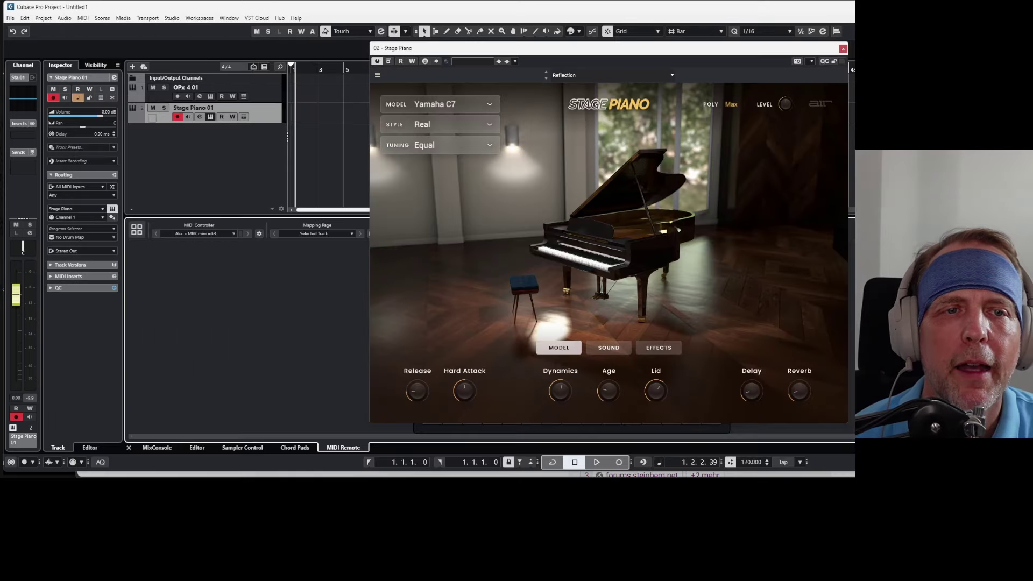
drag(787, 52, 709, 52)
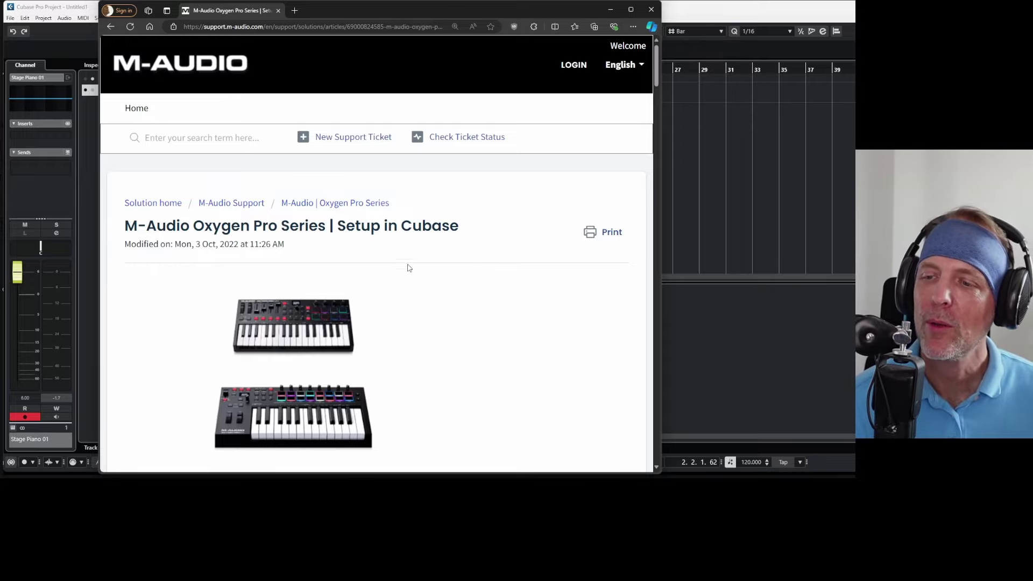
Step: Read the Hardware Setup instructions in M-Audio's support article on setting up the Oxygen Pro Series in Cubase
scroll(411, 258, down, 1)
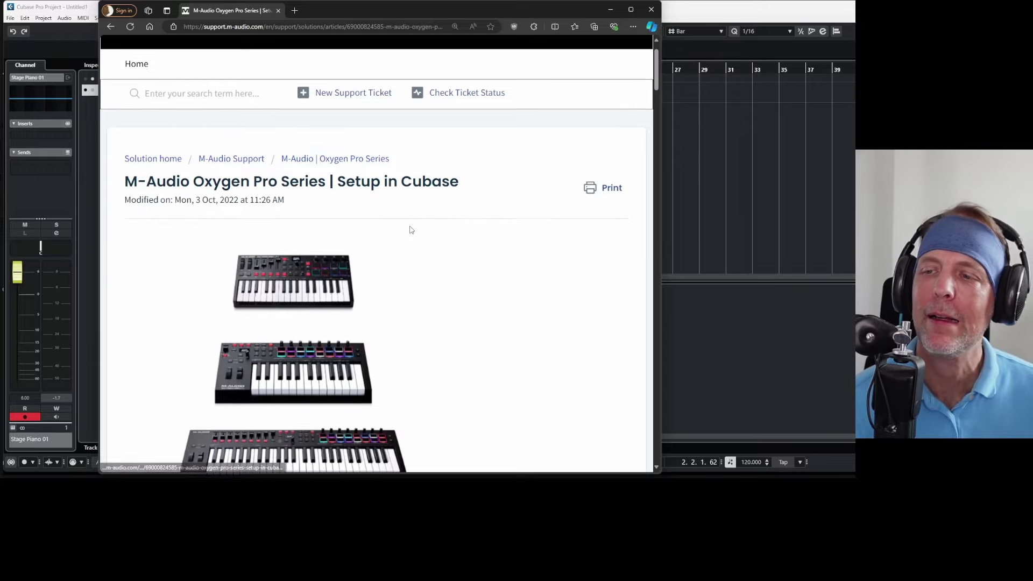
scroll(412, 231, down, 2)
scroll(412, 230, down, 10)
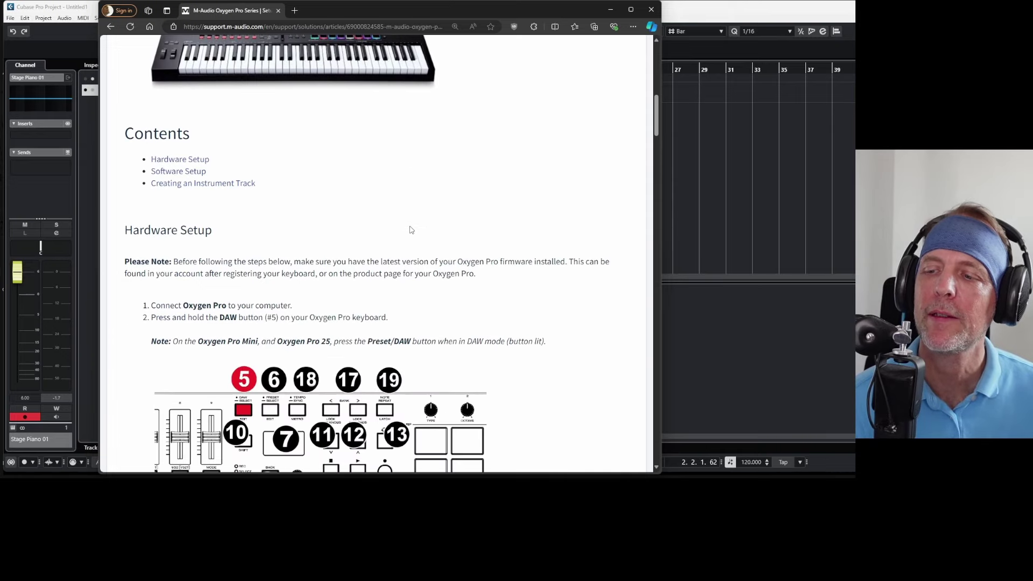
scroll(412, 229, down, 2)
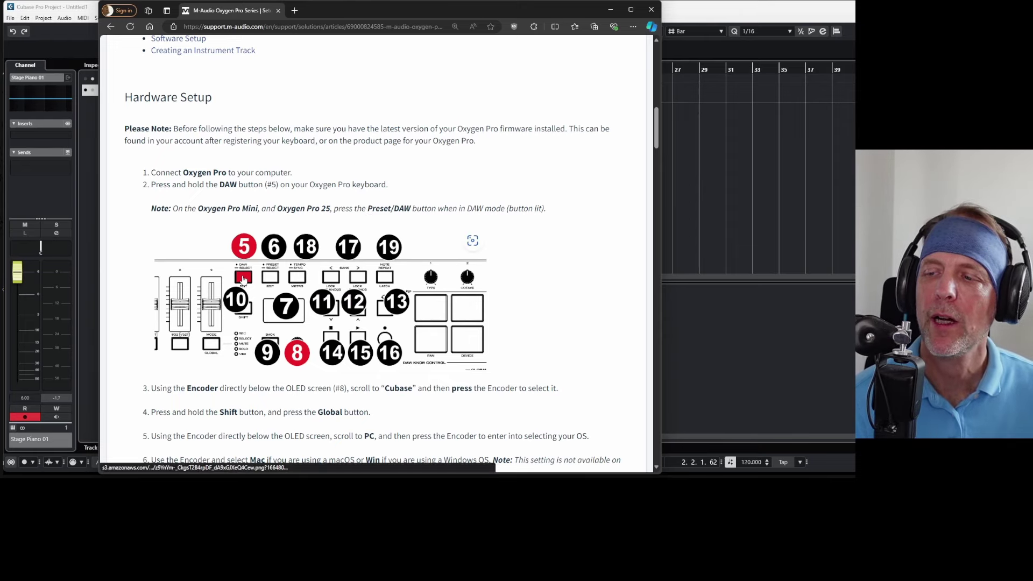
Step: Read the remaining Hardware Setup steps, the Preset and DAW mode explanation and the Studio Setup step of the Software Setup section
scroll(279, 295, down, 1)
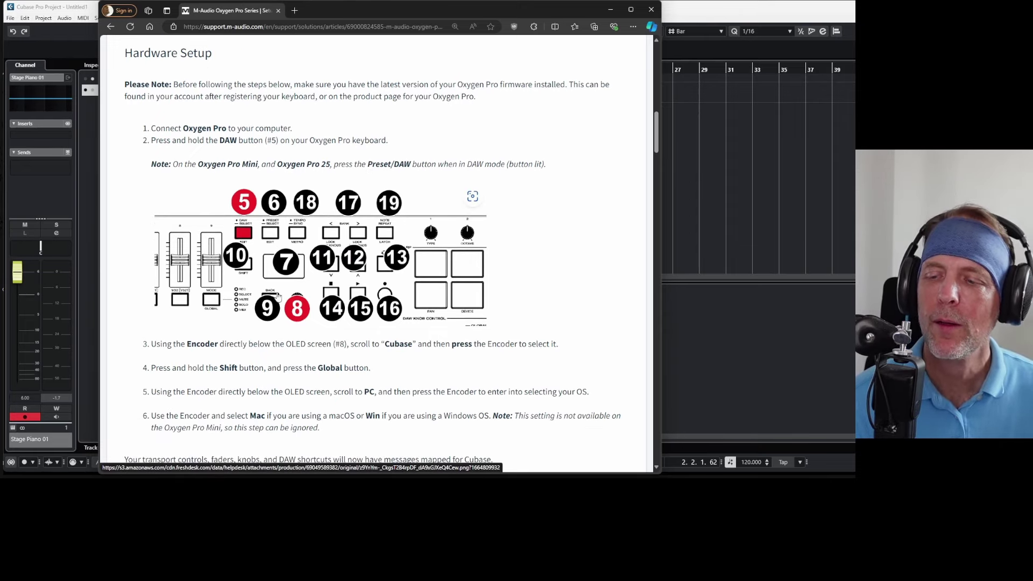
scroll(285, 318, down, 4)
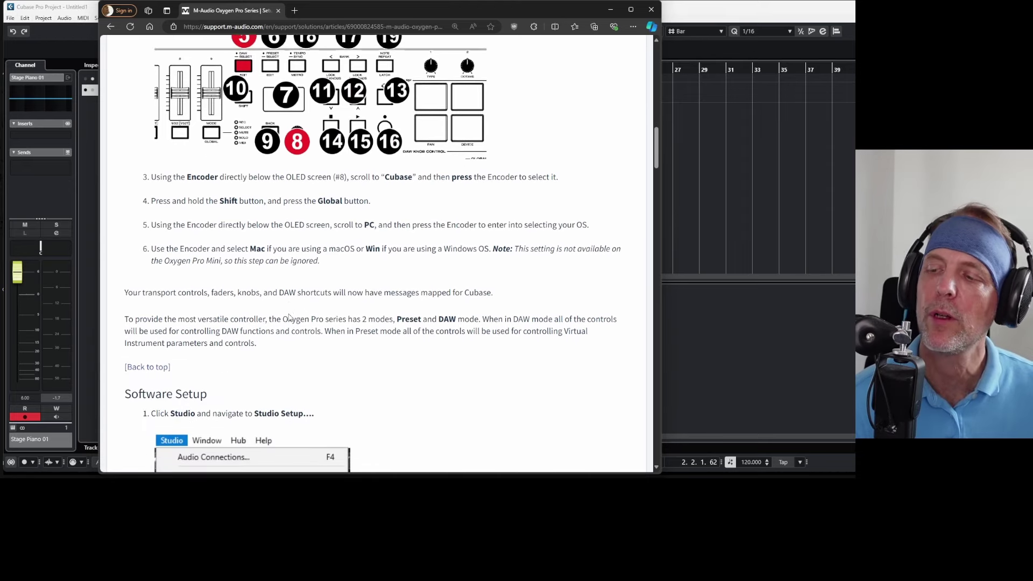
scroll(289, 318, down, 2)
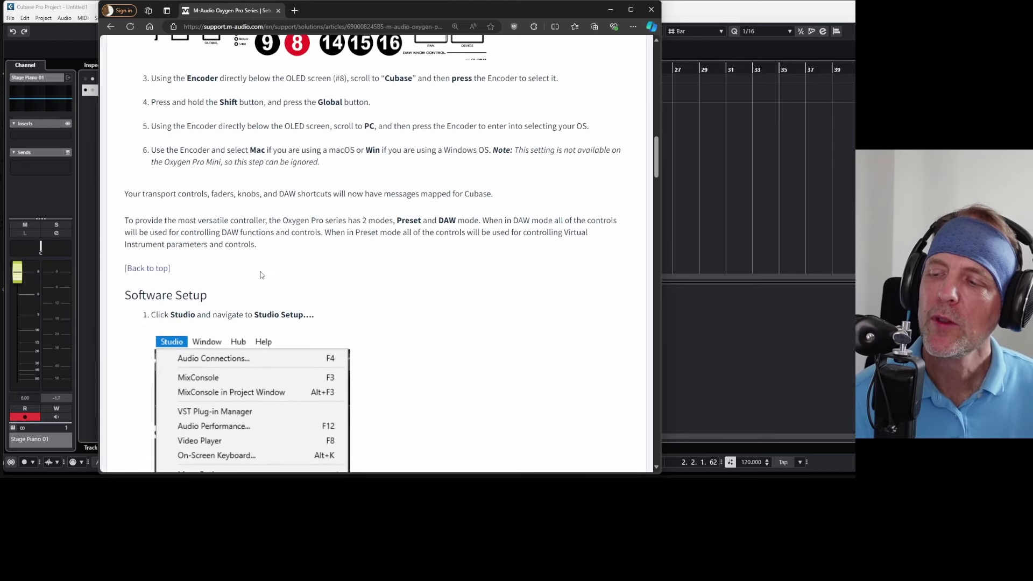
scroll(261, 275, down, 3)
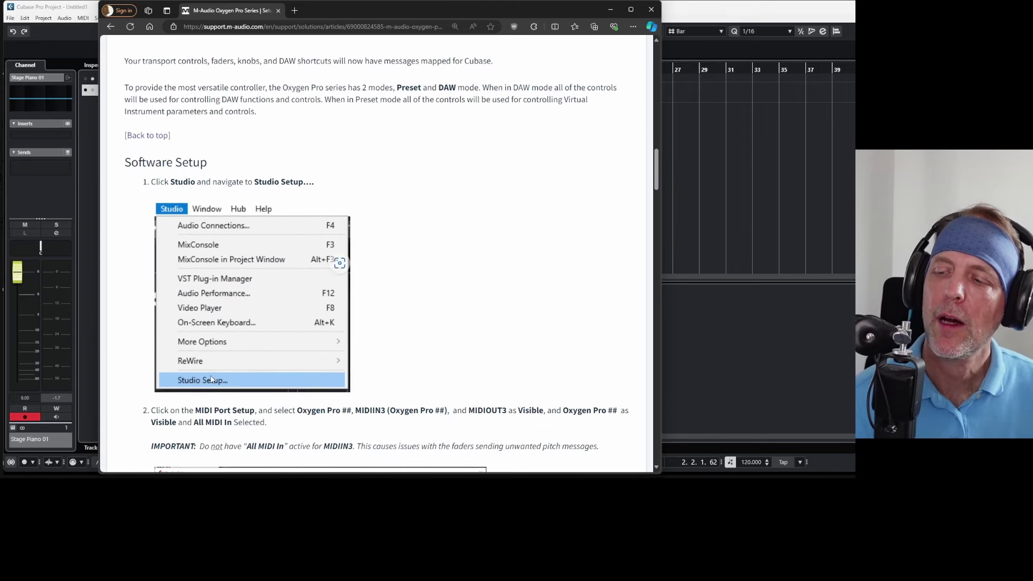
scroll(289, 317, down, 2)
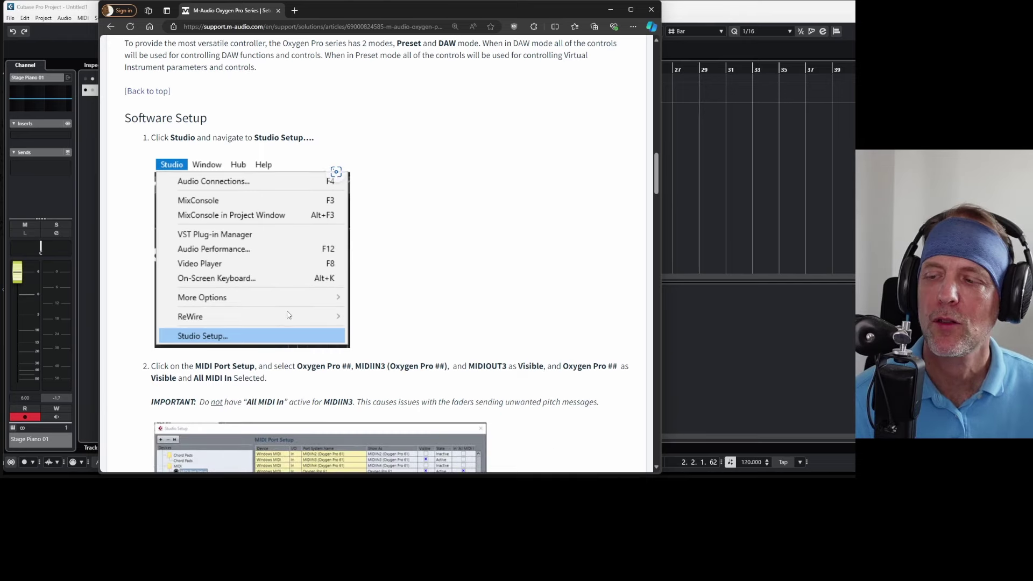
scroll(289, 317, down, 1)
Step: Enlarge the article and examine the MIDI Port Setup step with its settings for the Oxygen Pro ports
scroll(344, 327, down, 3)
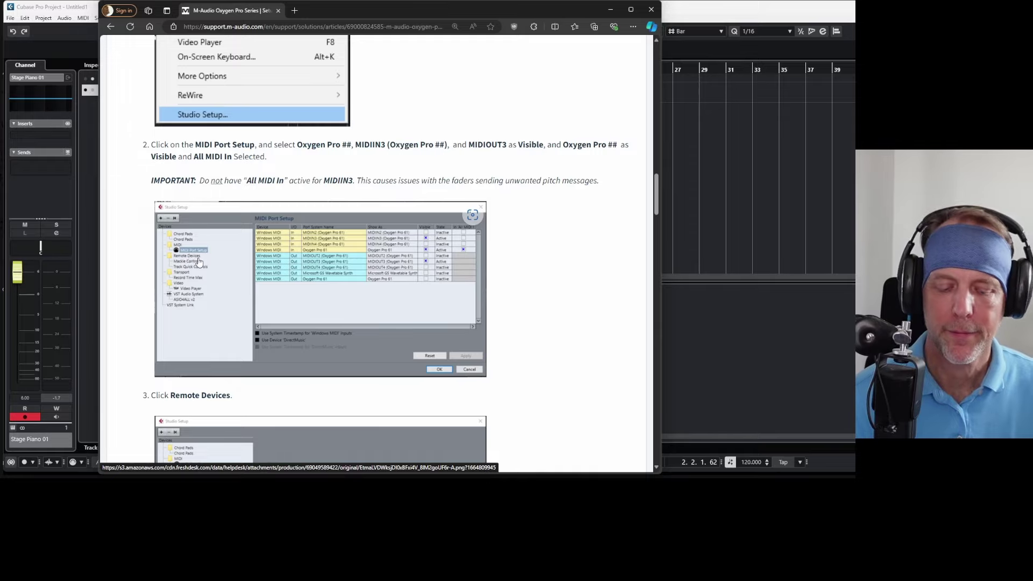
key(ctrl+plus)
key(ctrl+plus)
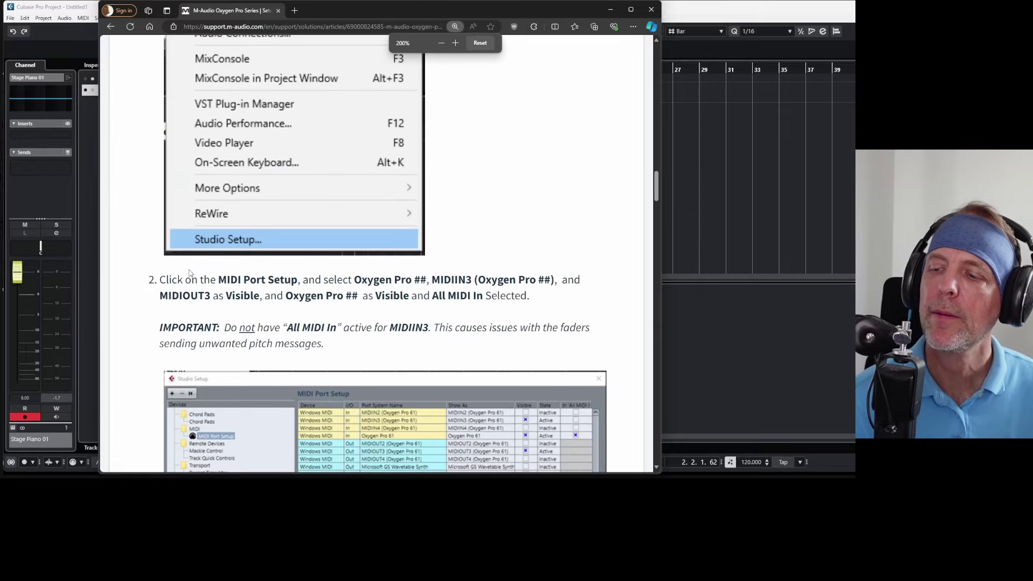
scroll(189, 273, down, 3)
key(ctrl+plus)
scroll(245, 215, down, 2)
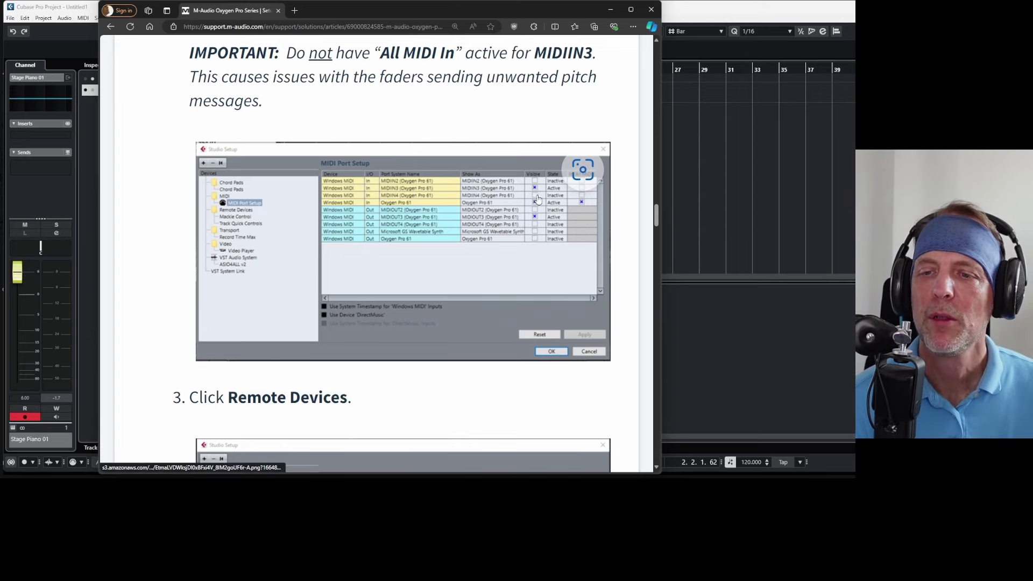
scroll(511, 221, up, 1)
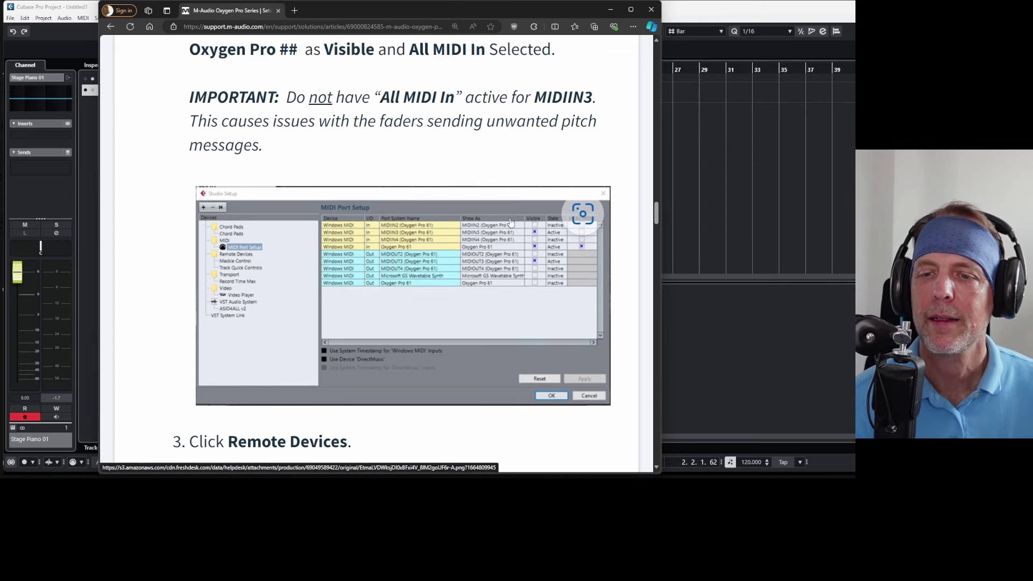
Step: Reduce the page zoom to 175% and compare the MIDI Port Setup illustration with the Remote Devices step
ctrl+scroll(510, 222, down, 1)
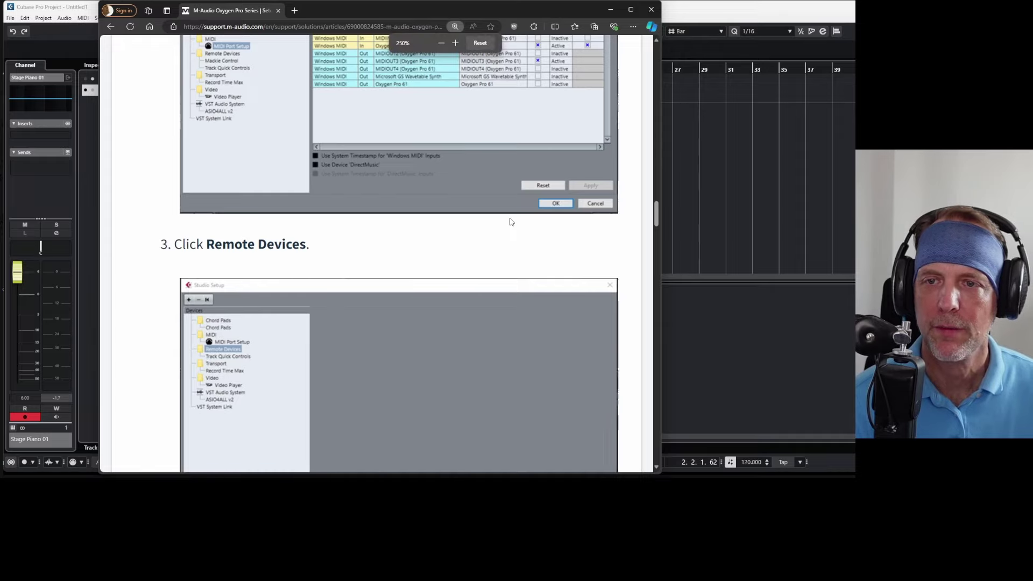
ctrl+scroll(520, 173, down, 1)
ctrl+scroll(517, 175, down, 1)
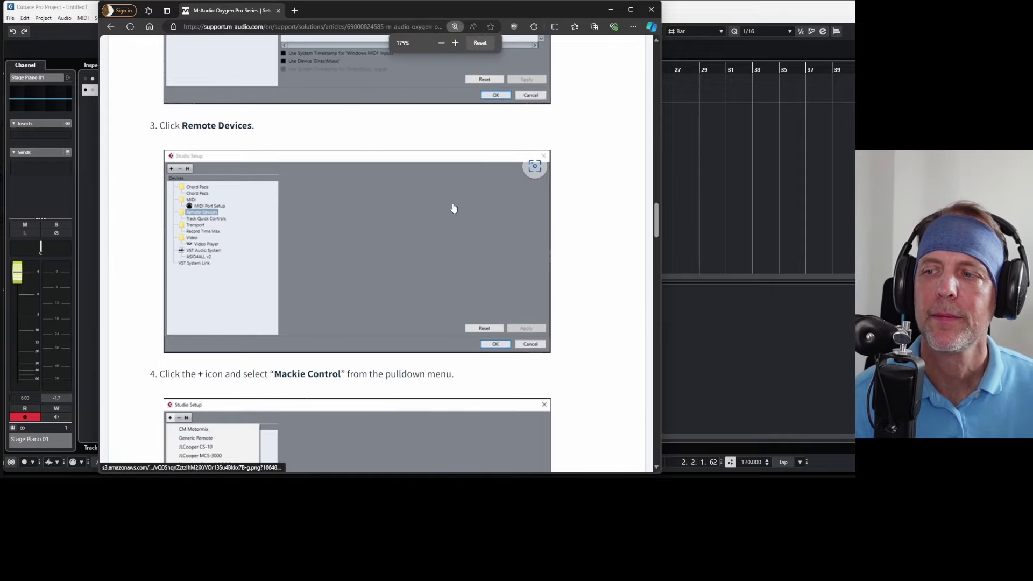
scroll(454, 209, up, 3)
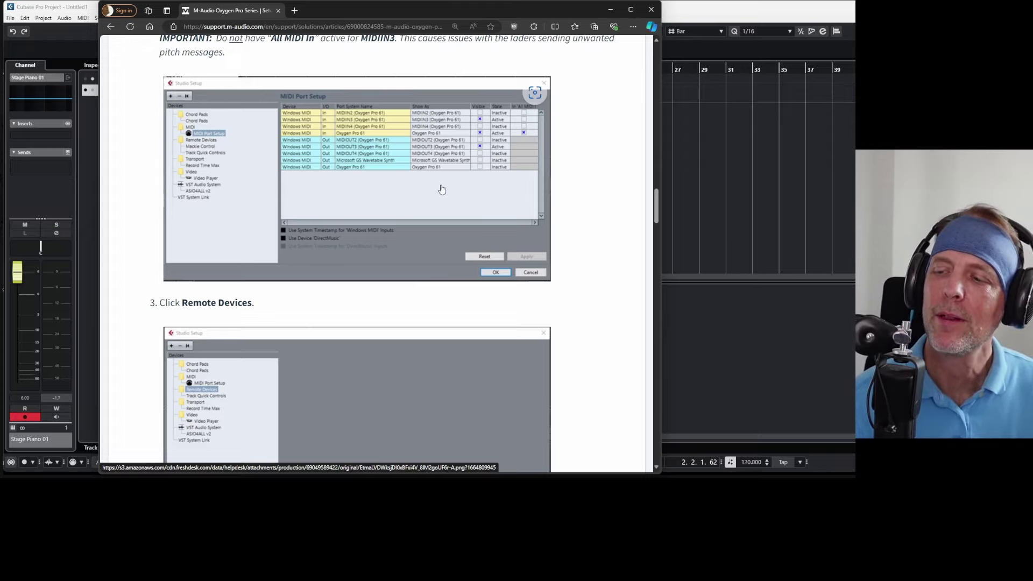
scroll(441, 189, down, 1)
scroll(383, 192, down, 1)
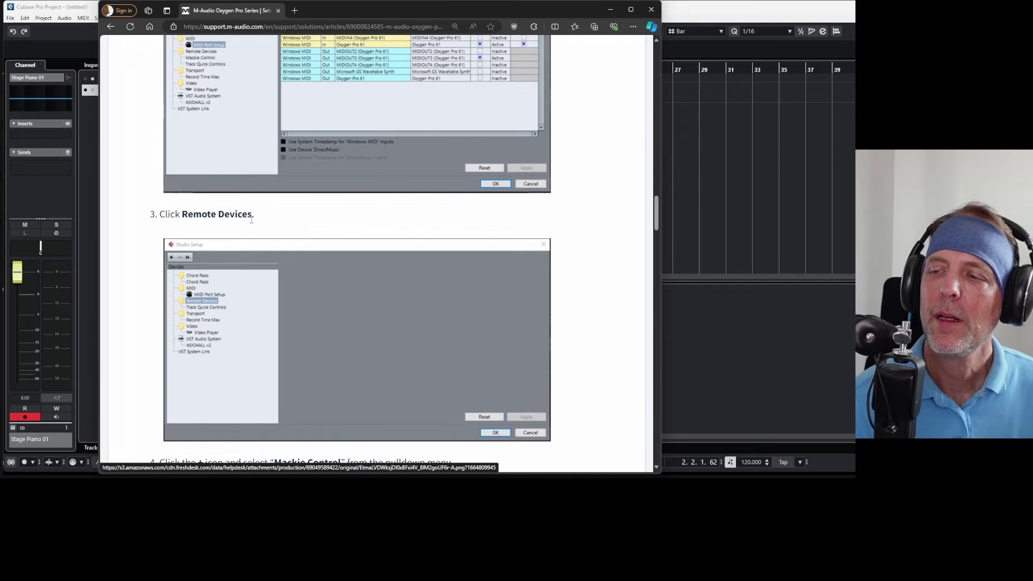
scroll(429, 199, up, 1)
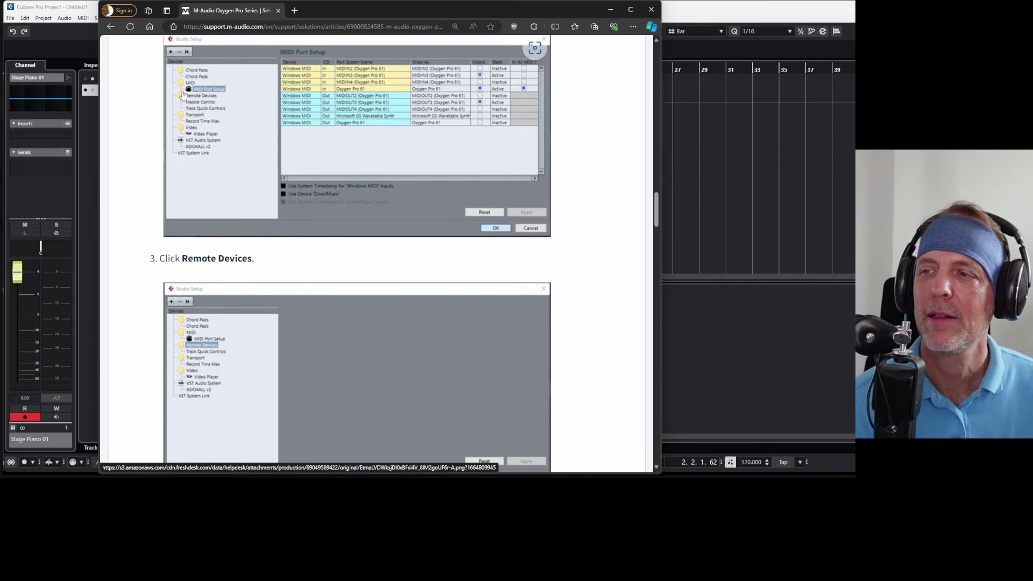
scroll(184, 105, up, 1)
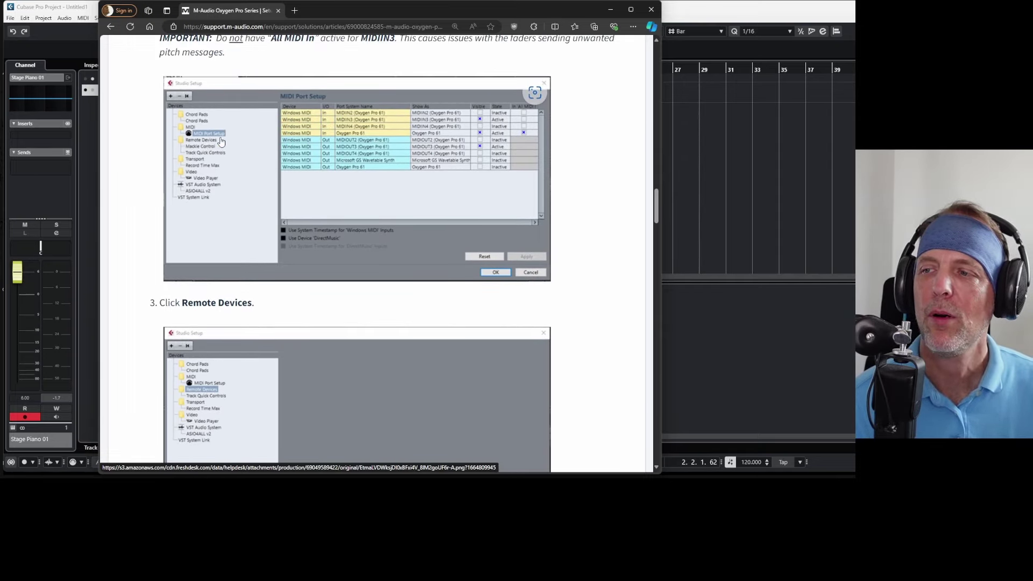
scroll(226, 238, down, 1)
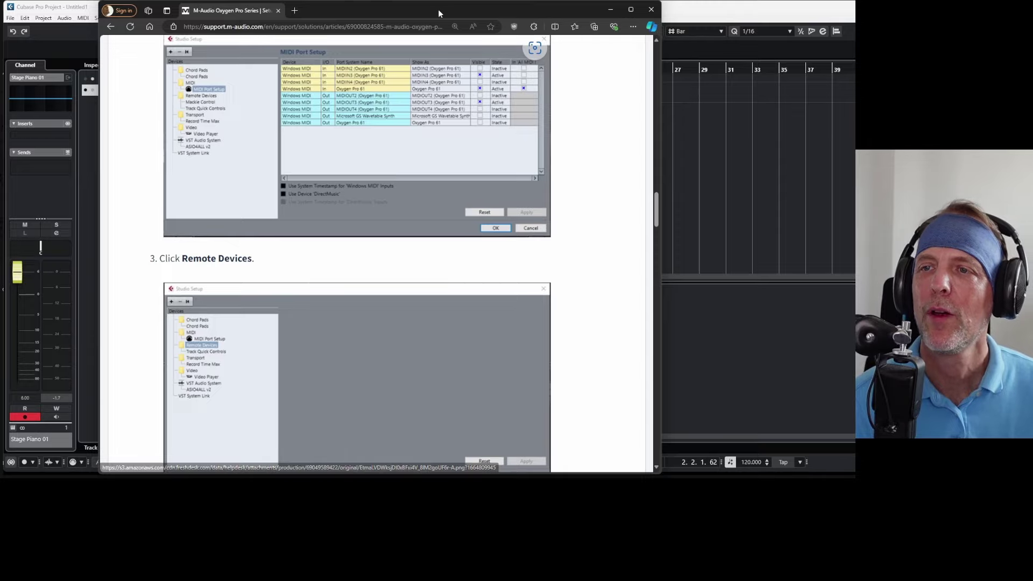
Step: Move the browser window slightly aside and read the step on adding Mackie Control as a remote device
mouse_move(438, 9)
mouse_down()
mouse_move(454, 36)
mouse_move(431, 35)
mouse_move(418, 8)
mouse_up()
scroll(385, 176, down, 4)
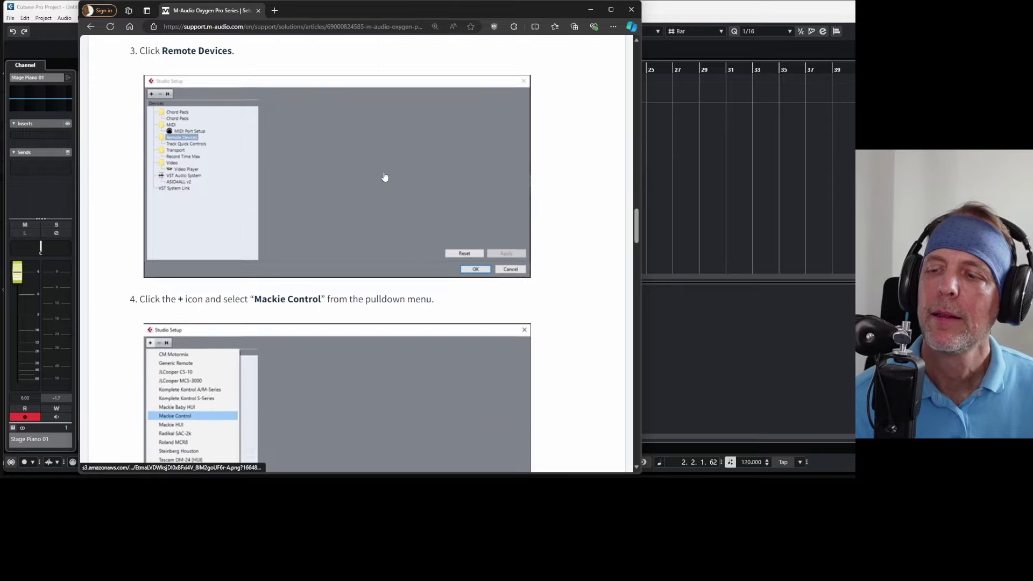
scroll(385, 176, down, 1)
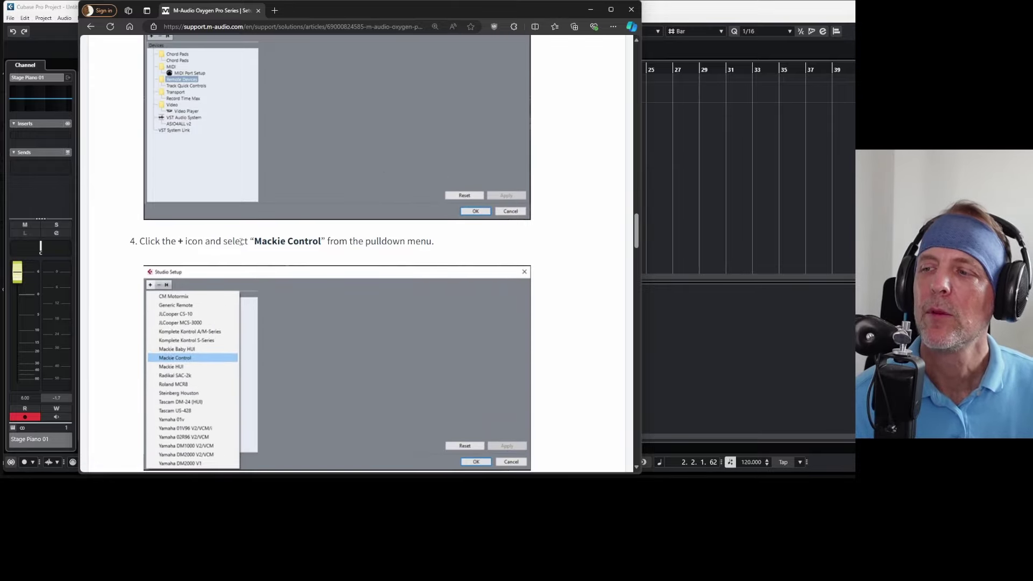
scroll(241, 255, up, 1)
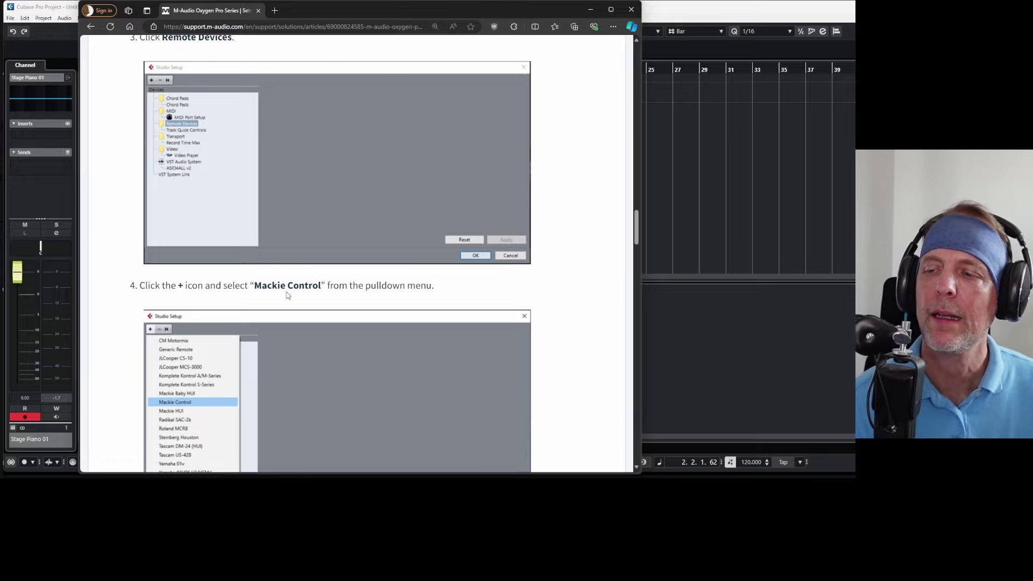
scroll(288, 295, down, 1)
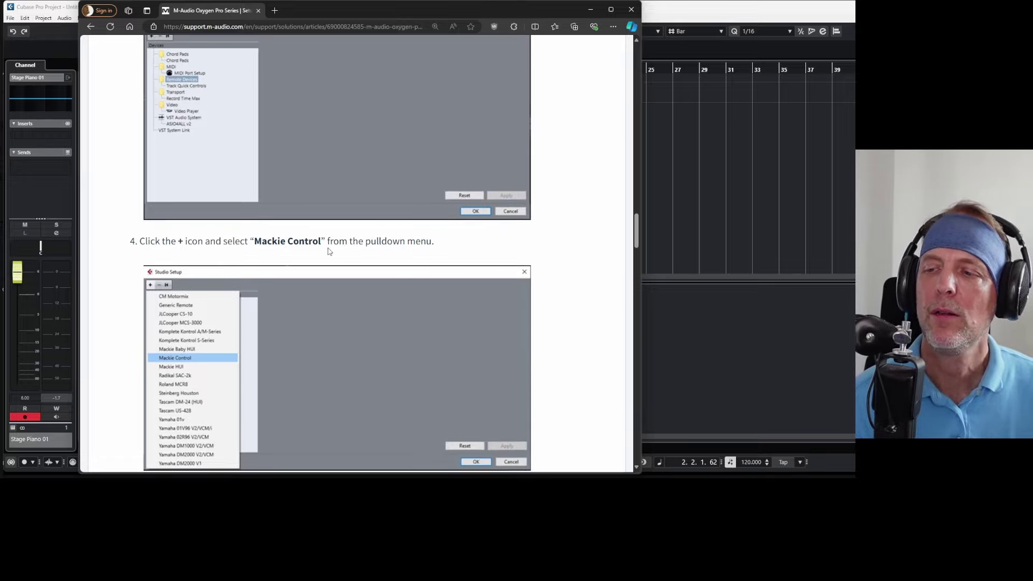
scroll(328, 248, down, 2)
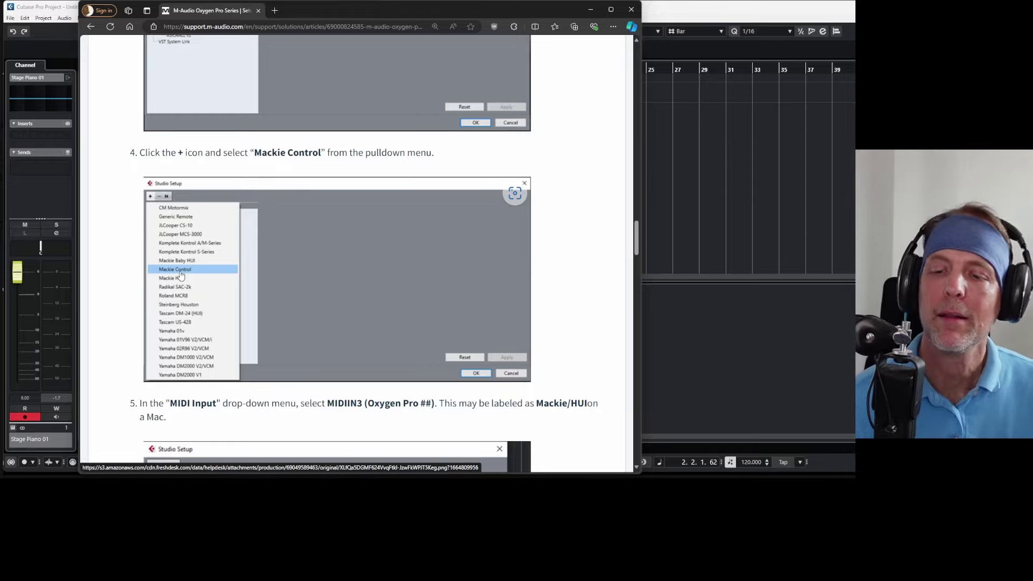
Step: Read the step on assigning MIDIIN3 (Oxygen Pro ##) as the Mackie Control MIDI input
scroll(181, 276, down, 1)
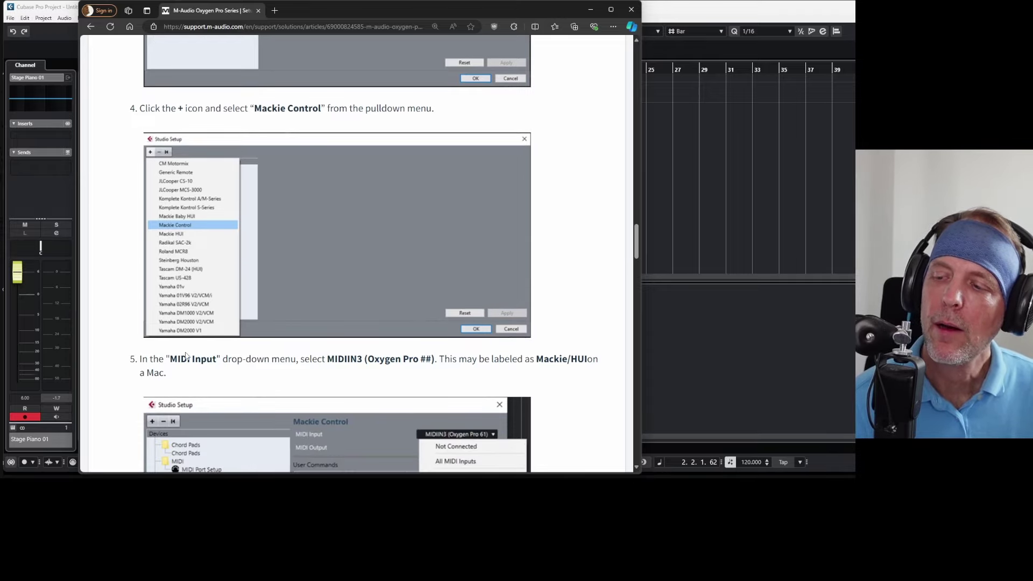
scroll(298, 317, down, 1)
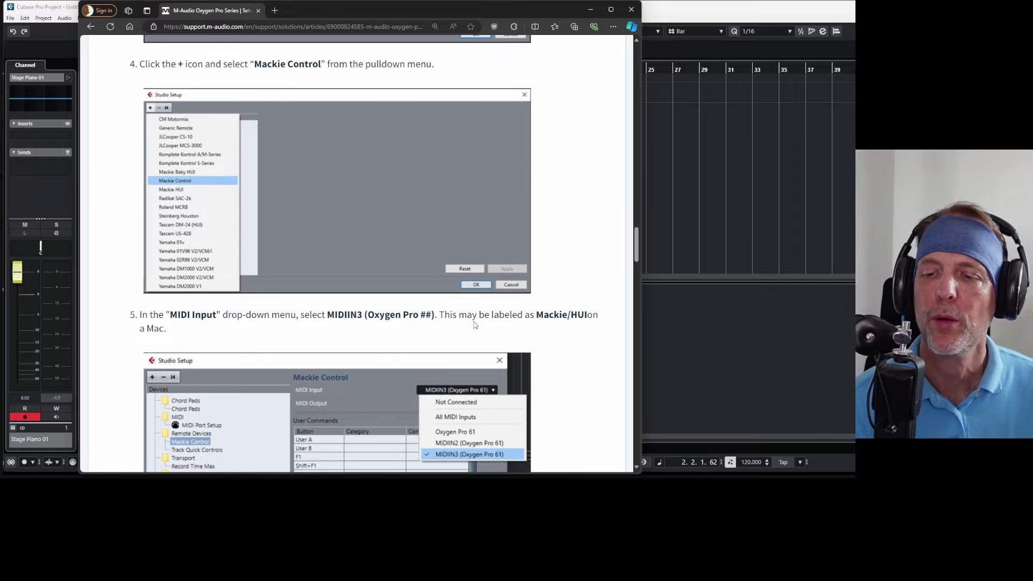
scroll(475, 324, down, 1)
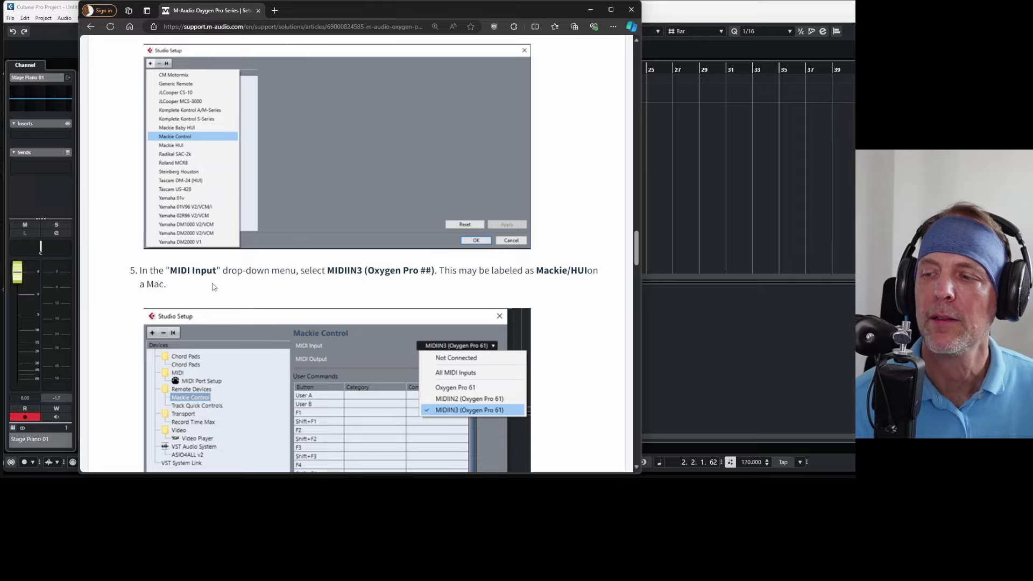
scroll(560, 280, down, 1)
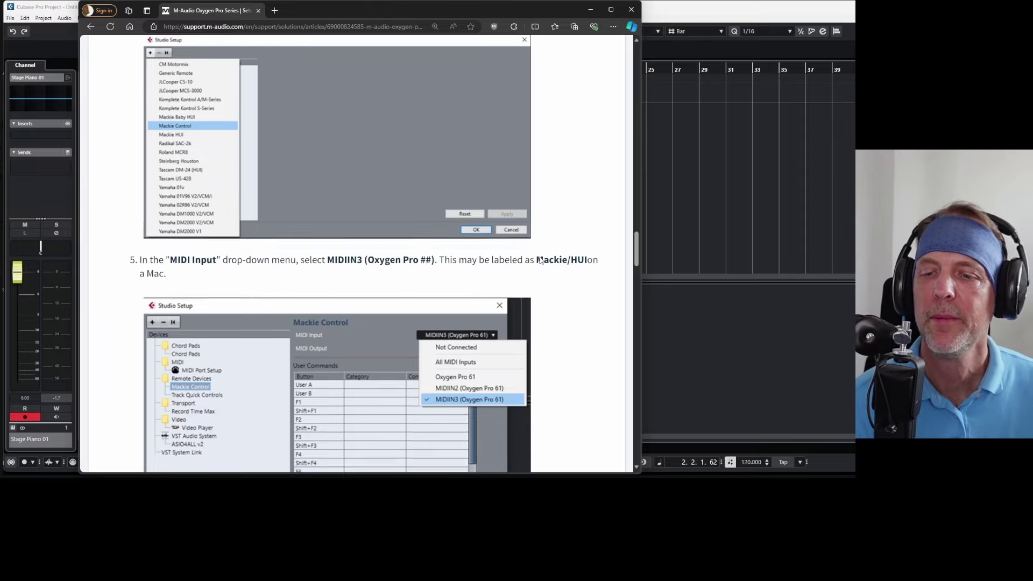
scroll(377, 258, down, 1)
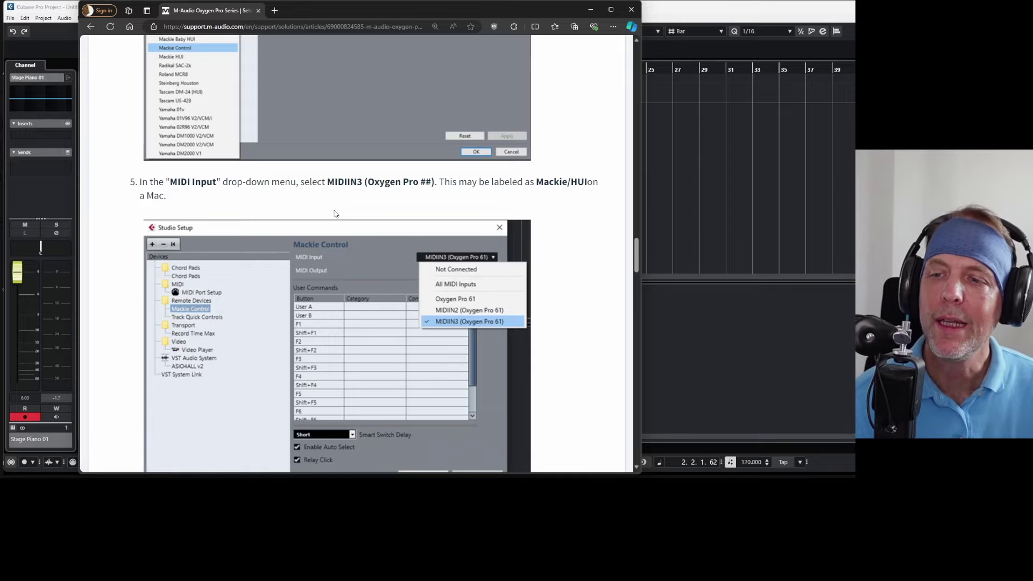
scroll(334, 214, down, 4)
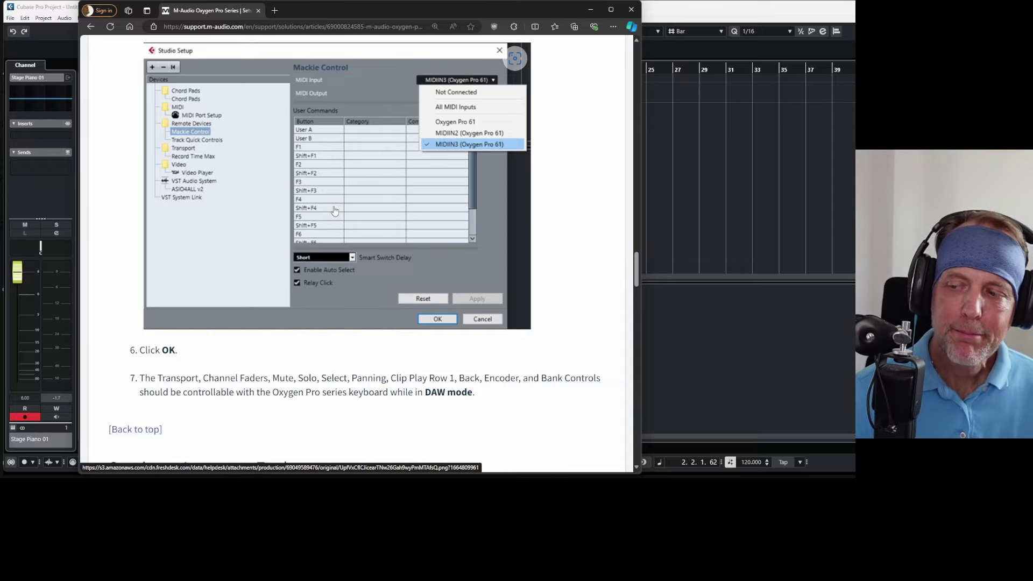
Step: Read the closing Software Setup steps up to Creating an Instrument Track, and close the browser window to return to Cubase
scroll(335, 211, down, 2)
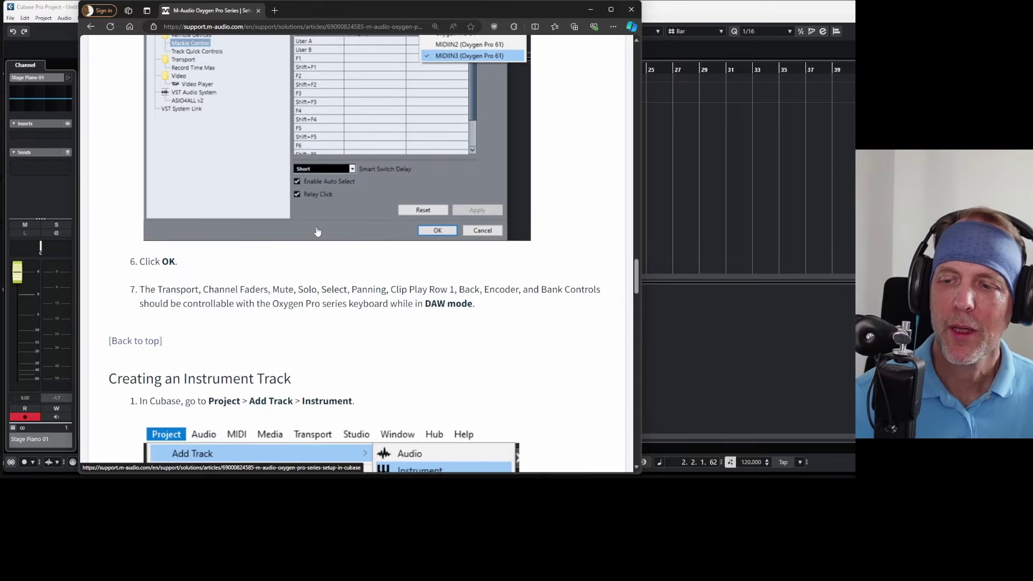
scroll(318, 226, down, 1)
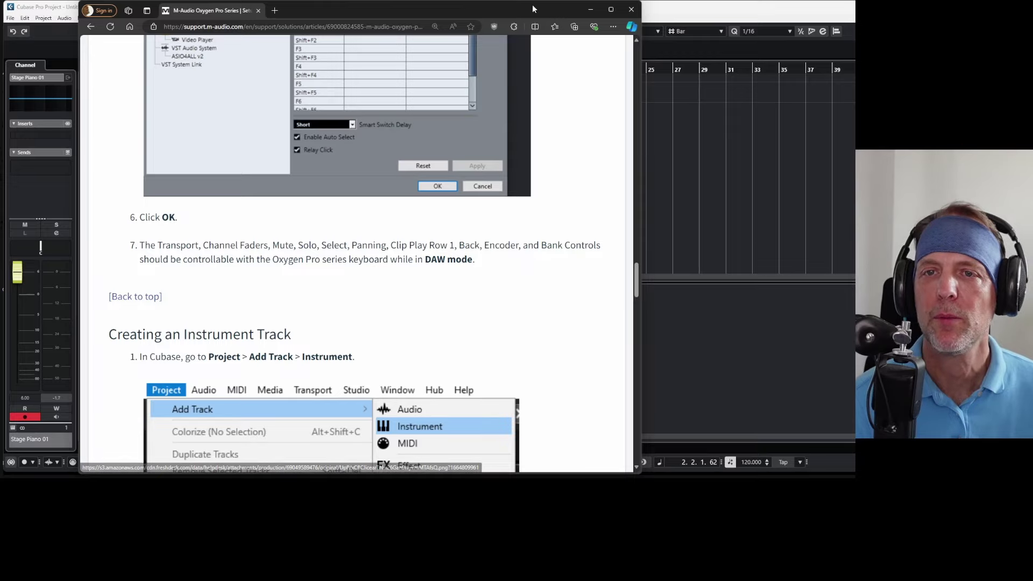
click(635, 12)
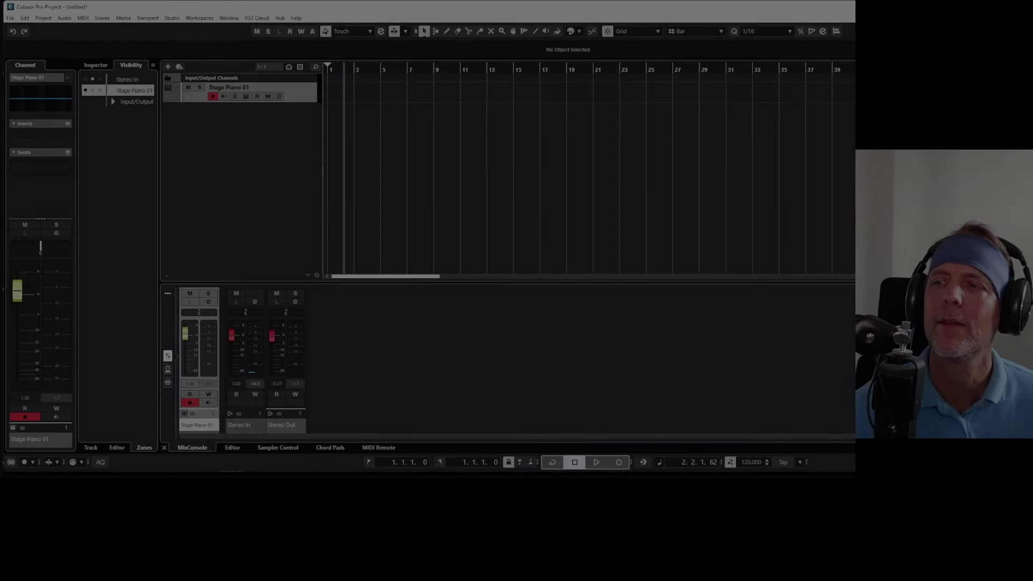
Step: Add a Scaler2 instrument track below Stage Piano 01 and reposition its plug-in window over the project
drag(276, 159, 229, 144)
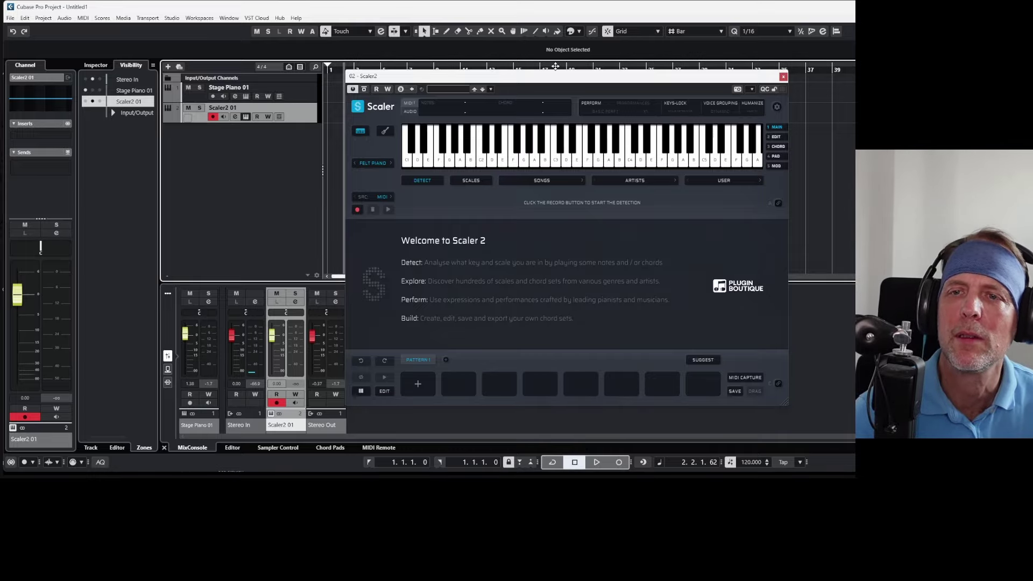
drag(549, 77, 566, 63)
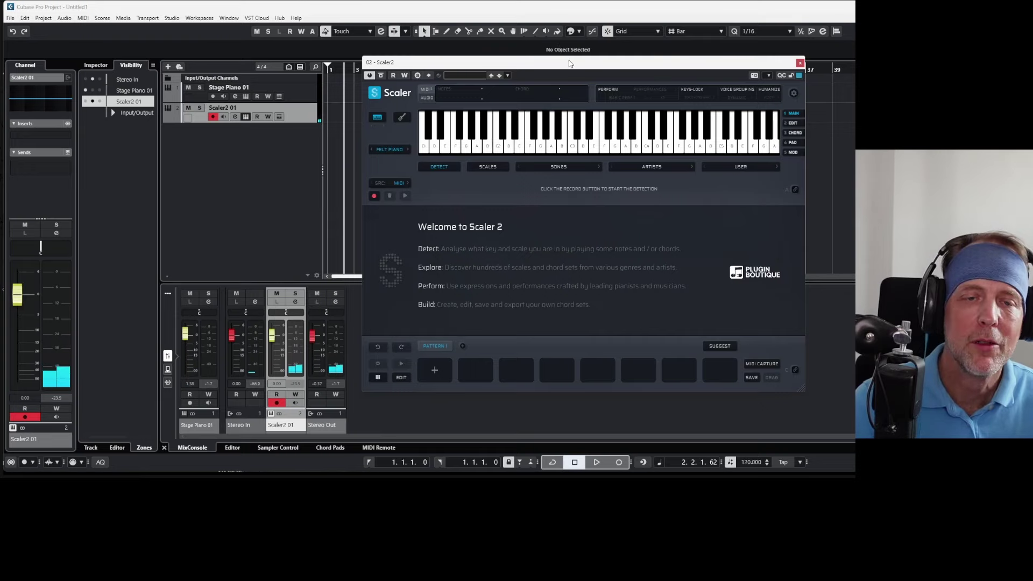
drag(570, 64, 627, 110)
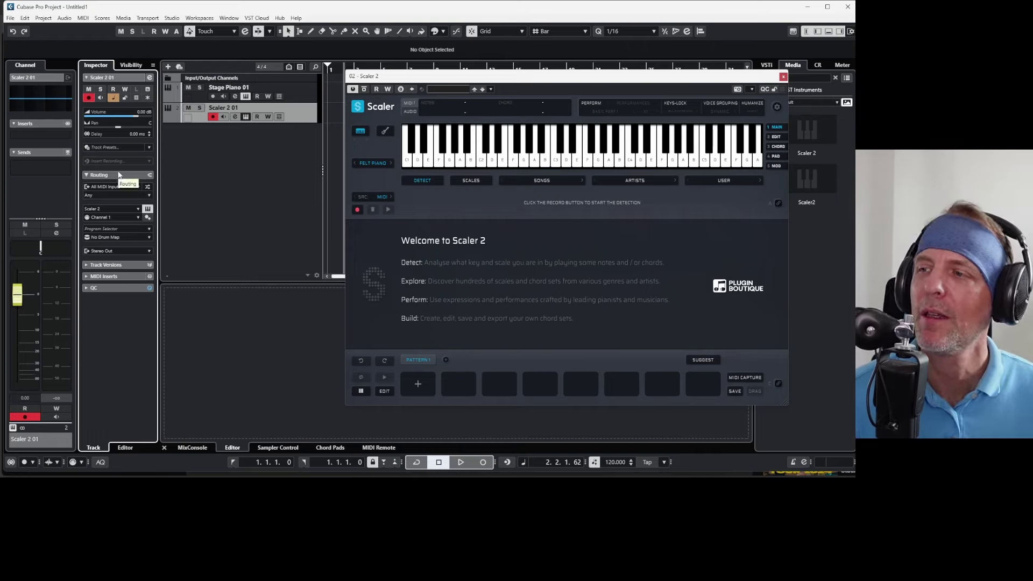
Step: Route Stage Piano 01's MIDI input from 02. Scaler 2 - MIDI Output and set Scaler 2's internal sound to Off
click(304, 97)
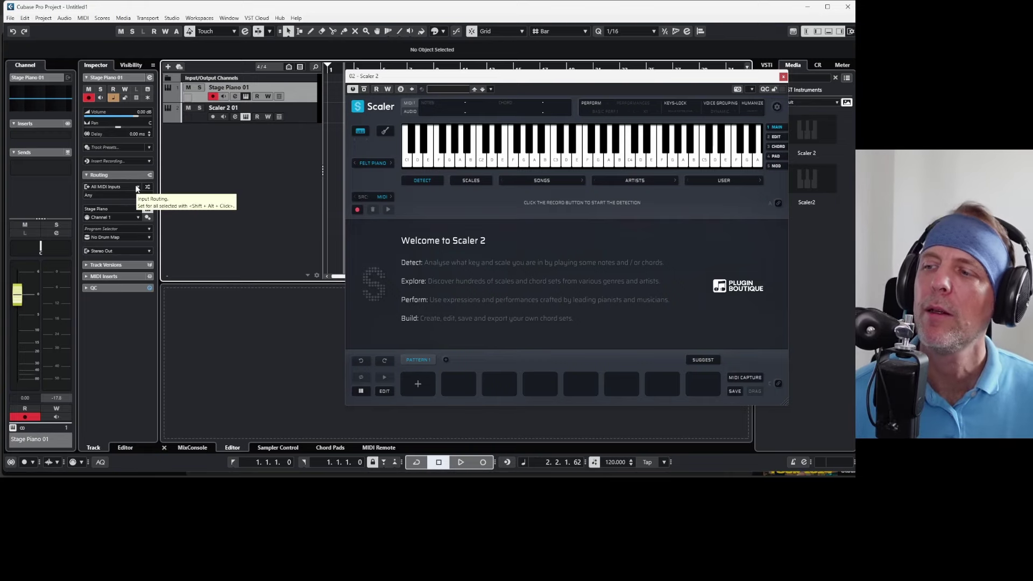
click(137, 188)
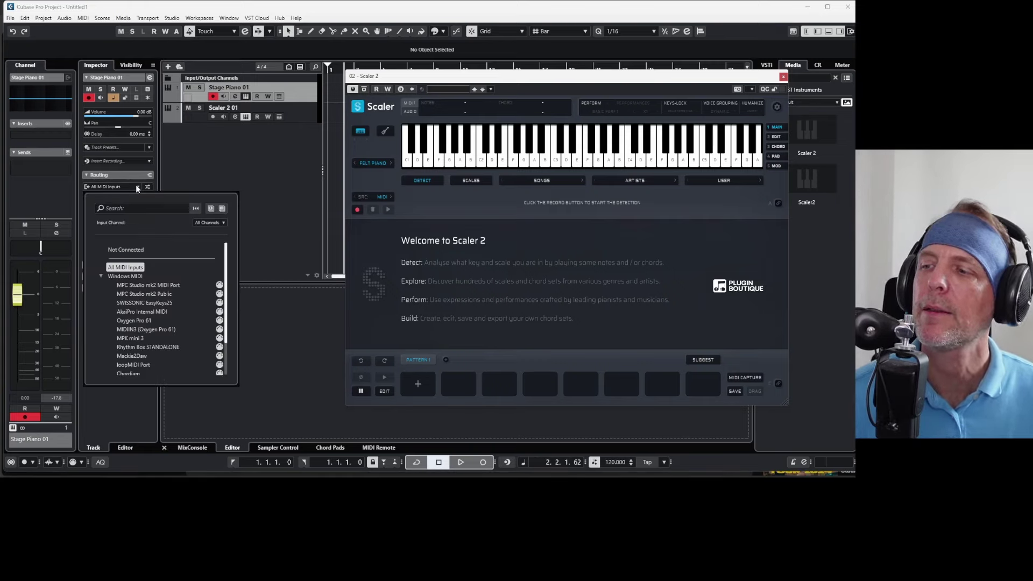
scroll(141, 324, down, 2)
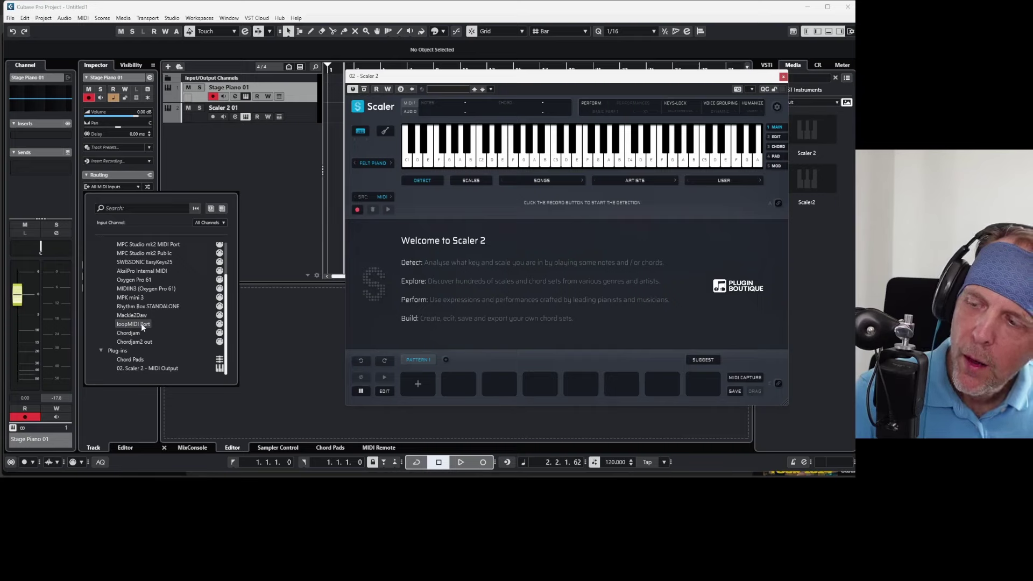
click(144, 368)
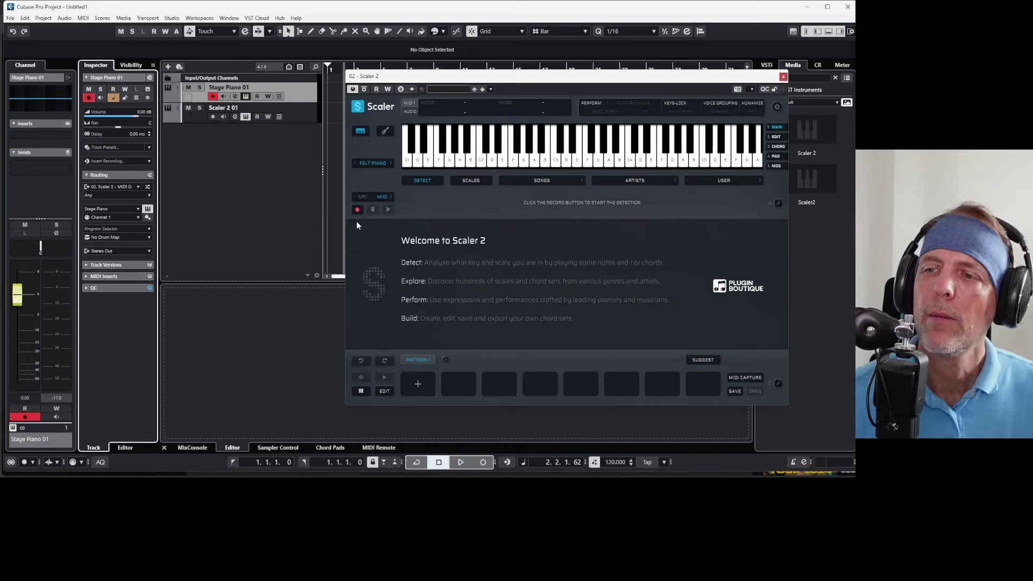
click(376, 161)
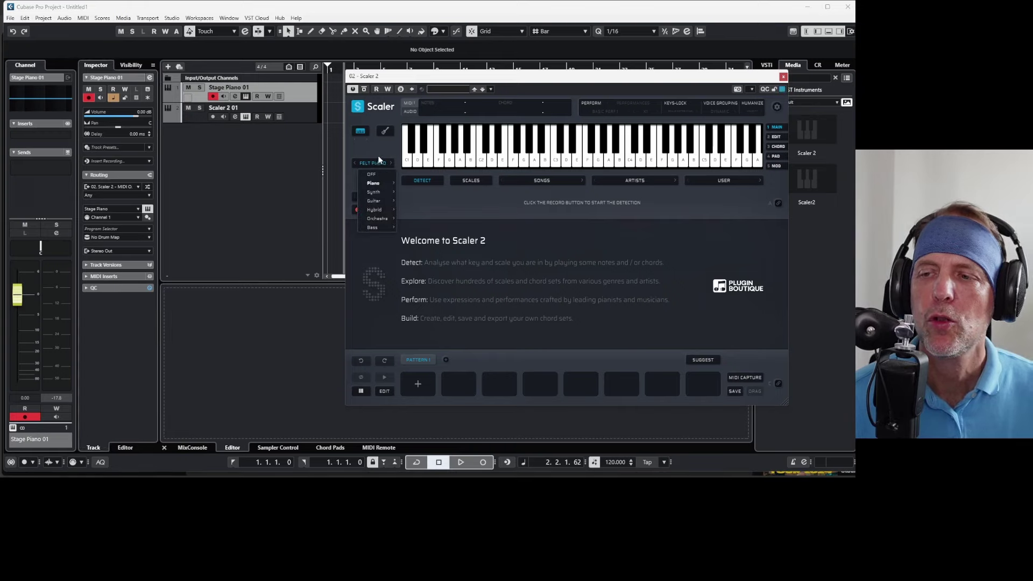
click(372, 174)
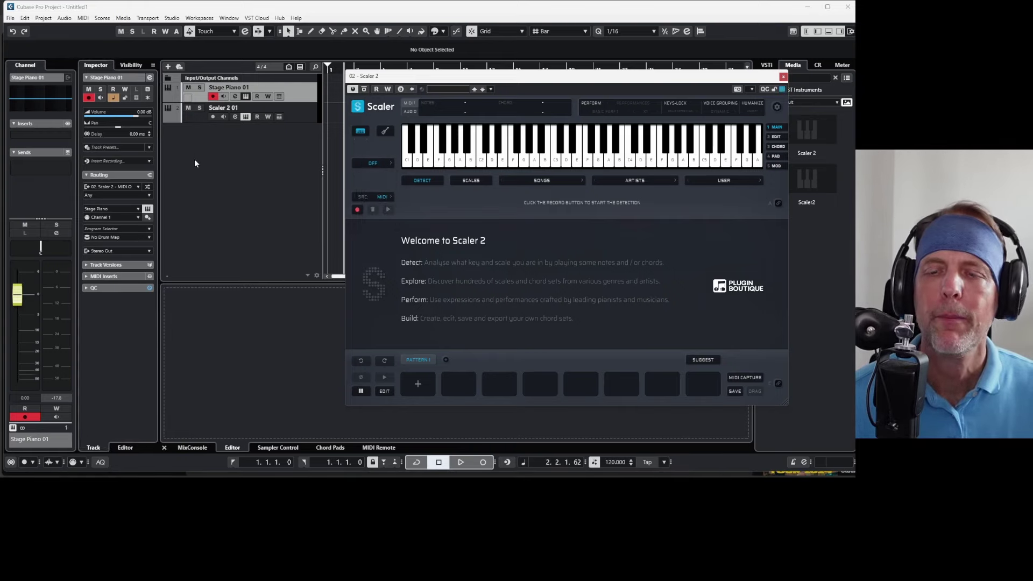
Step: Load the Hip Hop 7 song chord set in Scaler 2, play its chord sequence and stop it
click(545, 180)
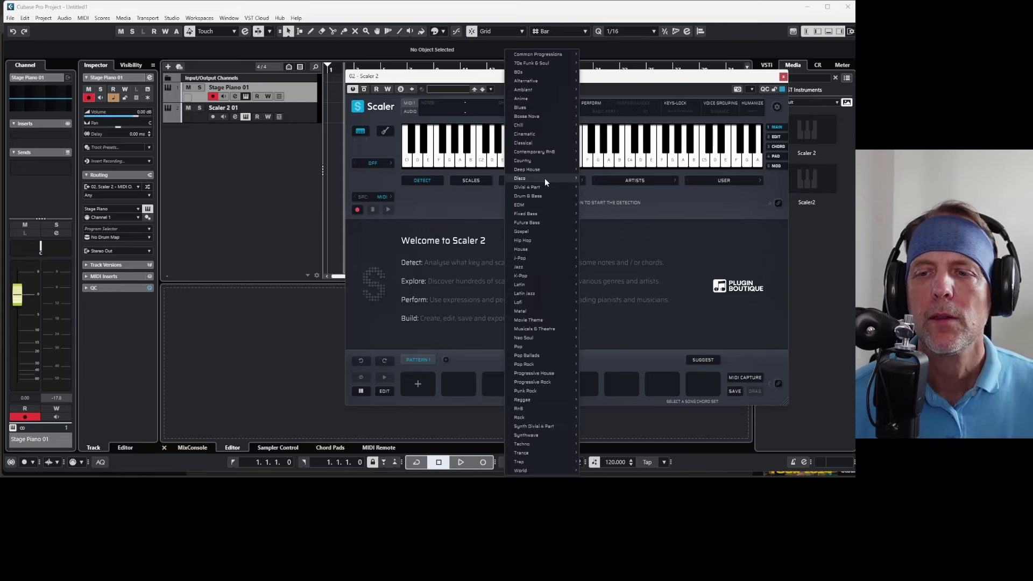
mouse_move(545, 179)
mouse_move(529, 241)
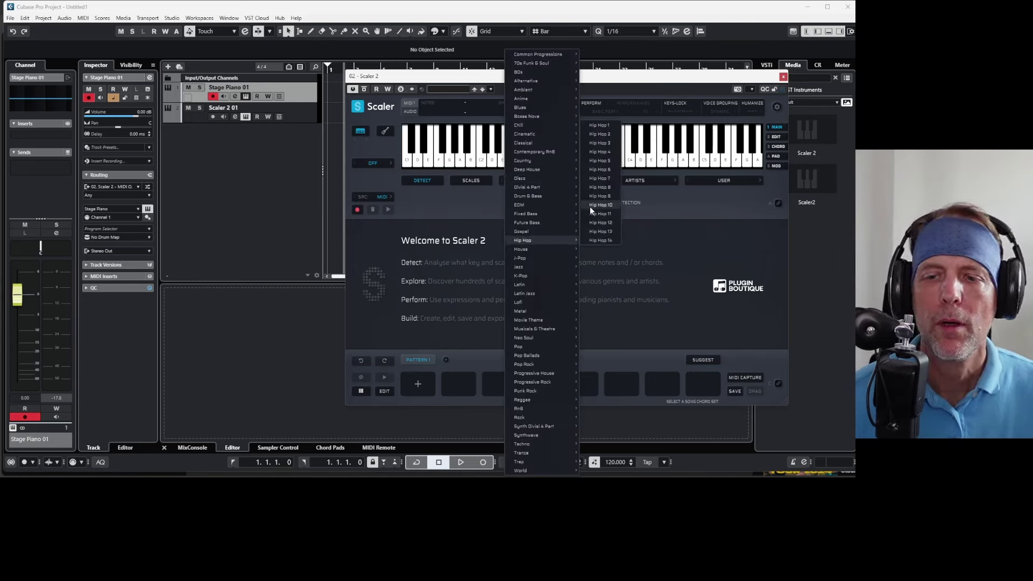
click(607, 178)
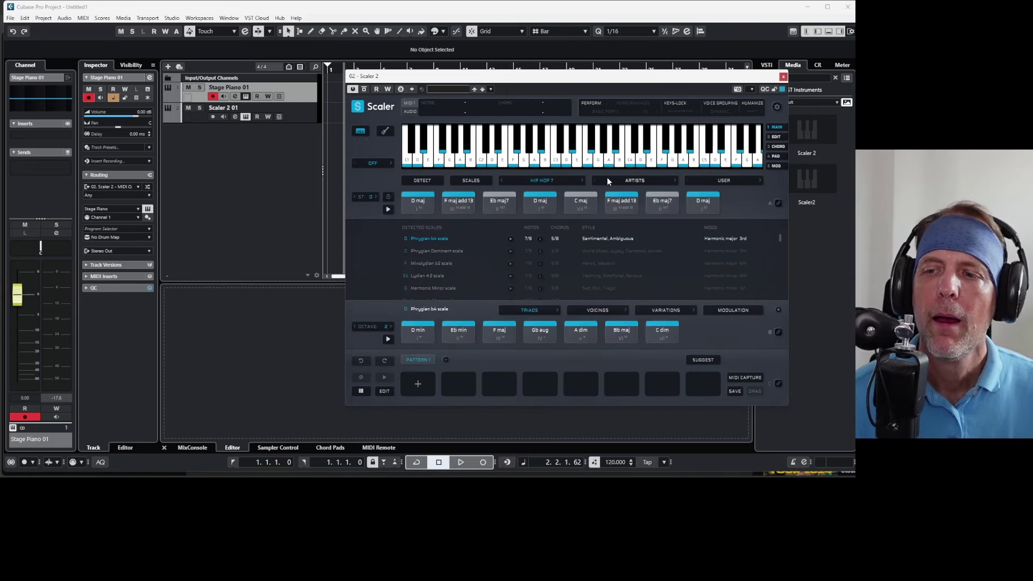
click(388, 209)
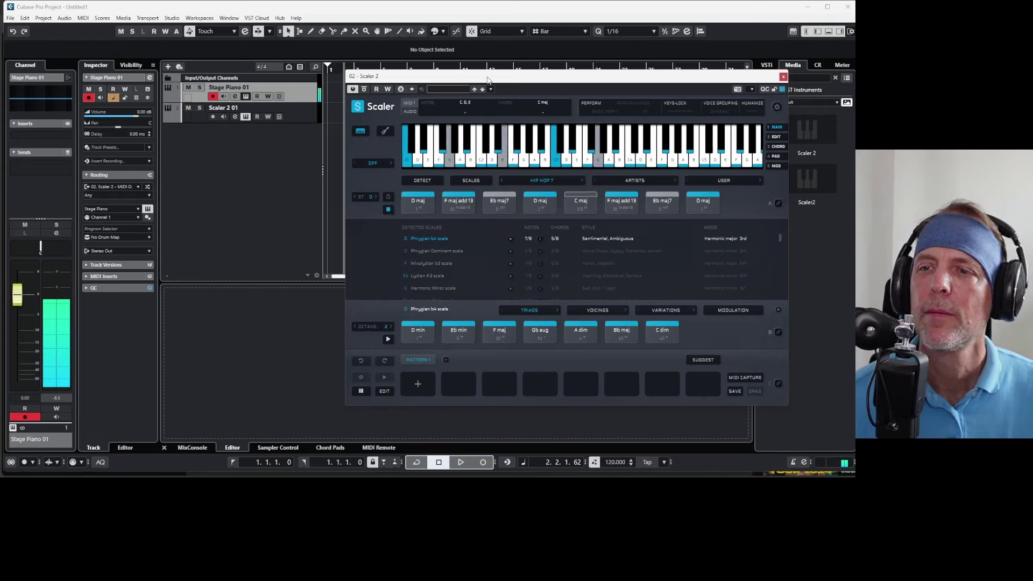
click(387, 210)
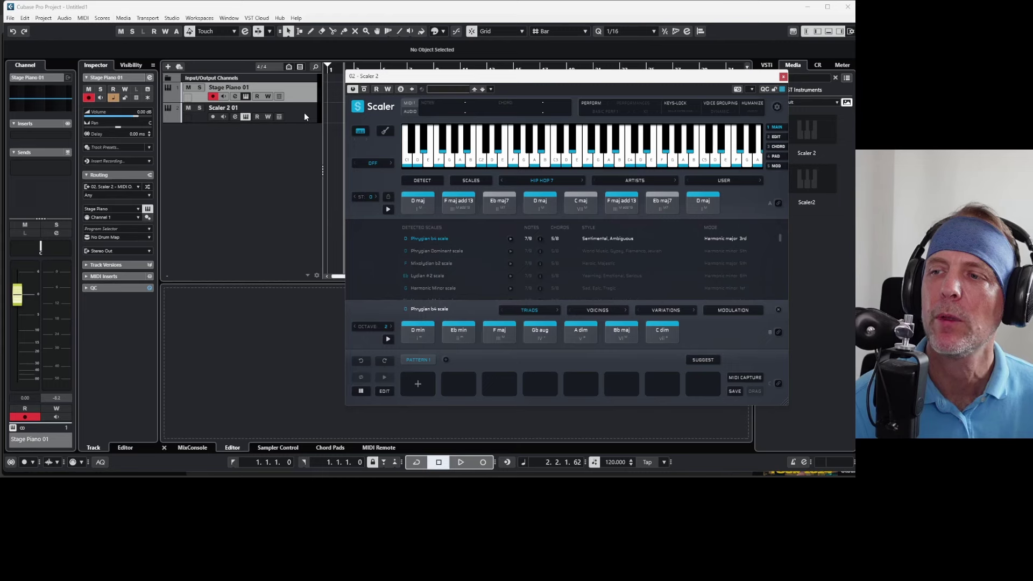
Step: Remove the Scaler 2 01 track from the project
click(301, 114)
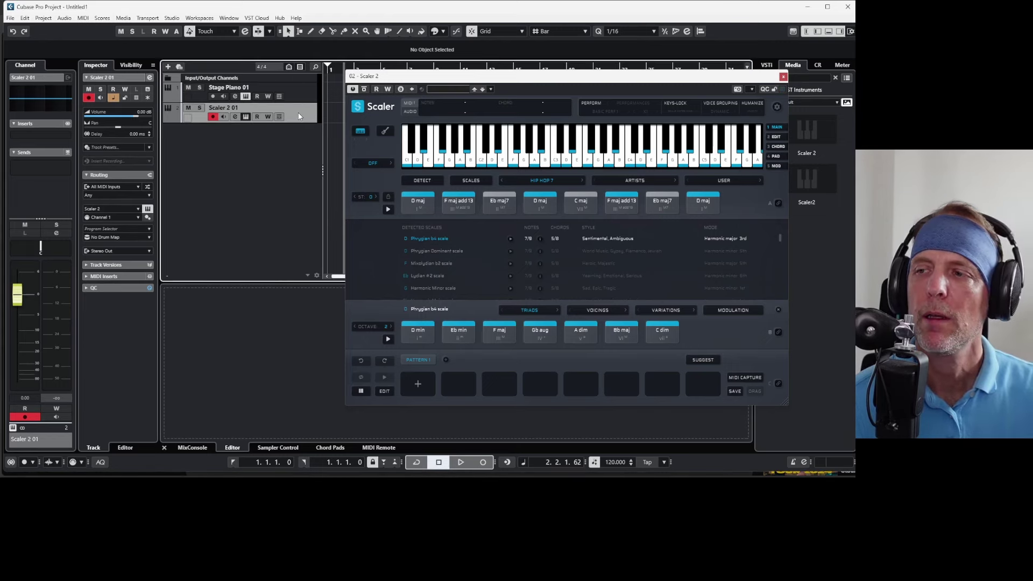
right_click(299, 117)
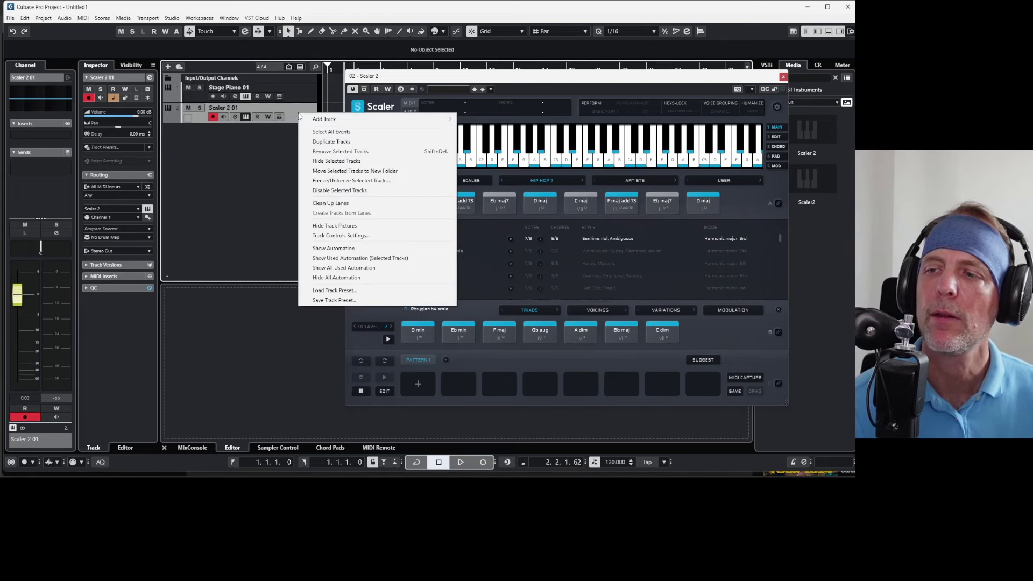
click(339, 151)
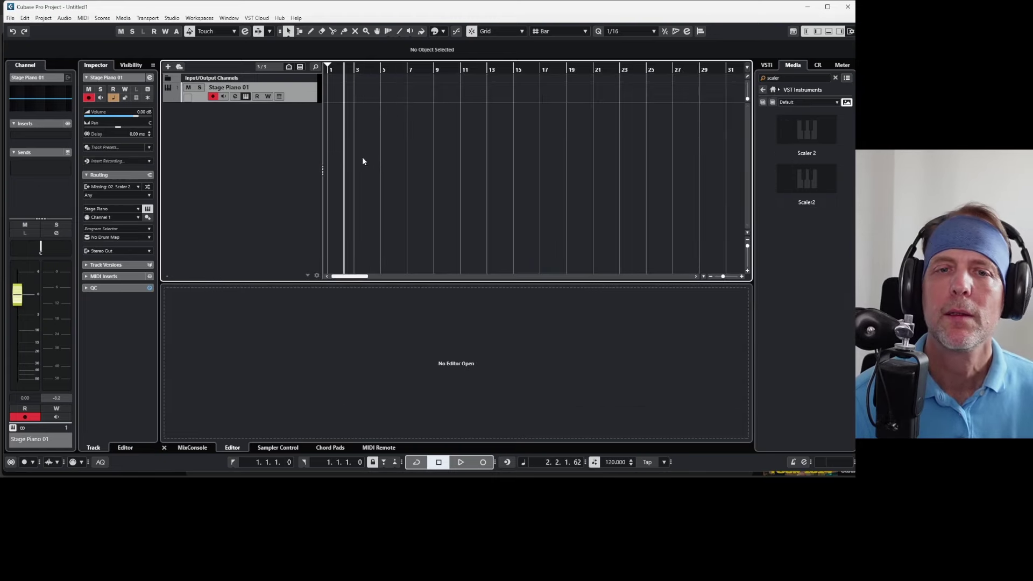
Step: Search the VST instruments for "insta", add an Instacomposer 2 instrument track below Stage Piano 01, and move its plug-in window clear of the track list
click(782, 80)
text(insta)
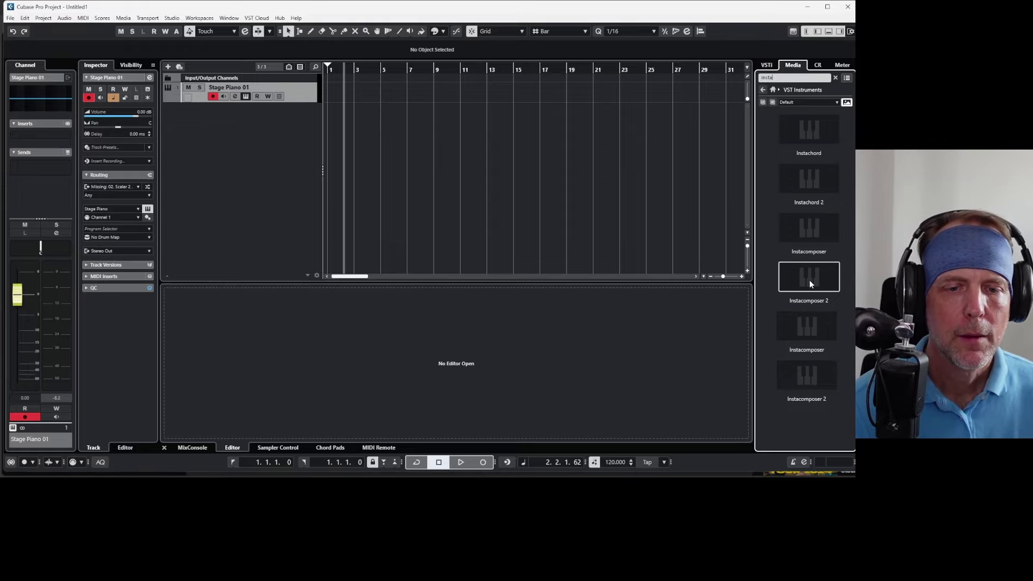
drag(811, 276, 196, 127)
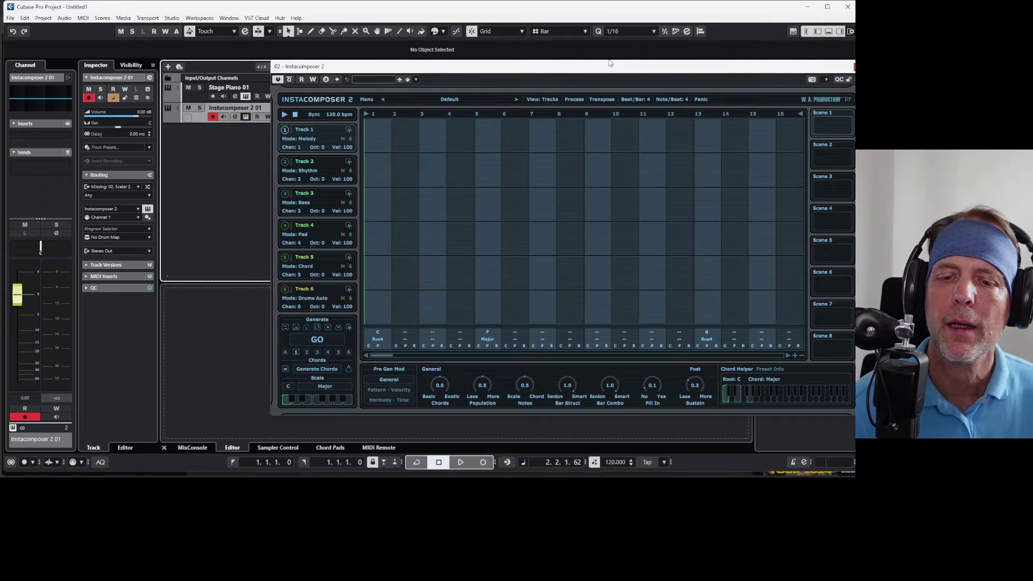
drag(668, 69, 594, 67)
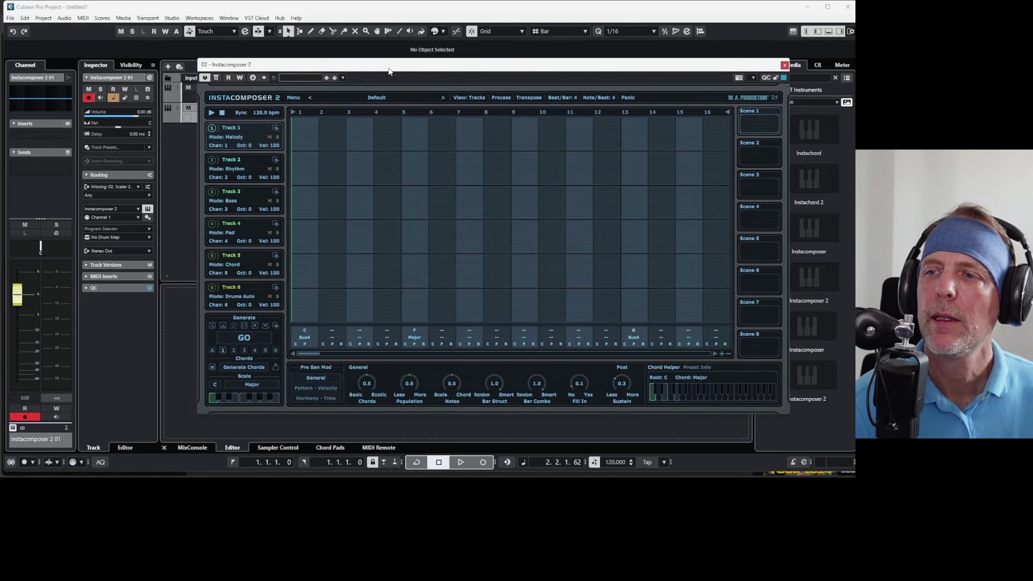
drag(390, 70, 399, 144)
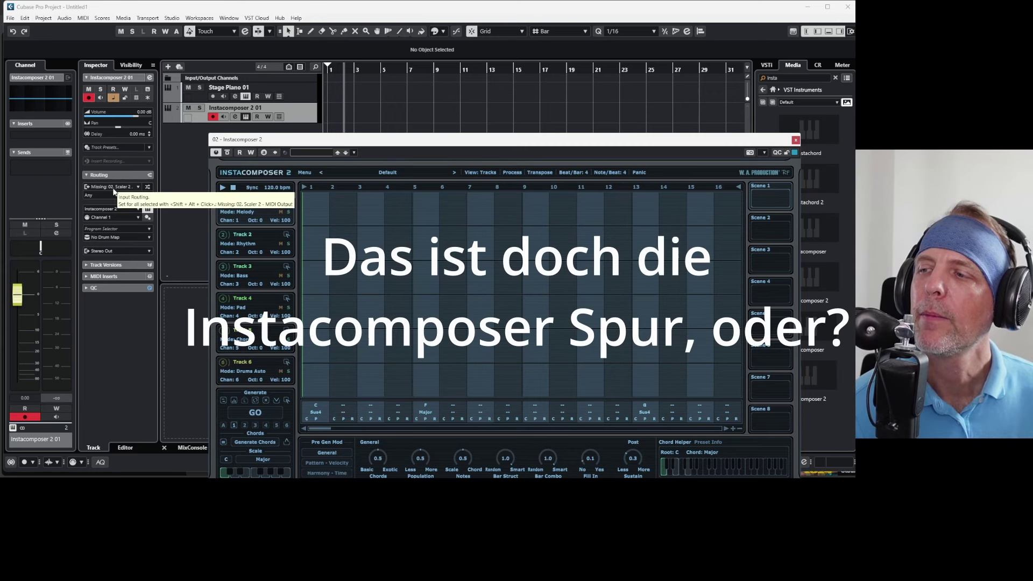
Step: Set the Instacomposer 2 01 track's MIDI input to 02. Instacomposer 2 - MIDI Output on input channel 1
click(138, 188)
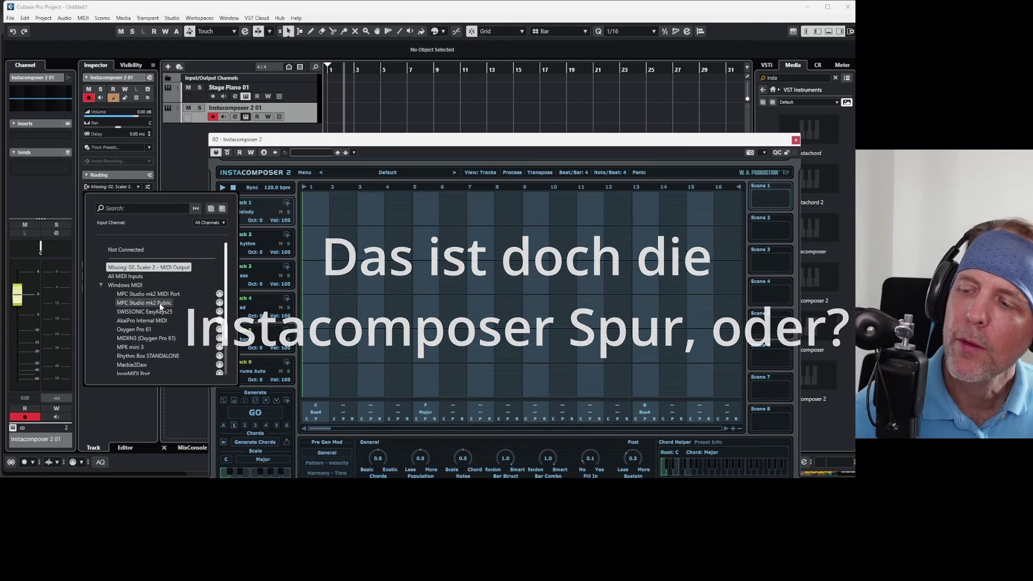
scroll(160, 302, down, 3)
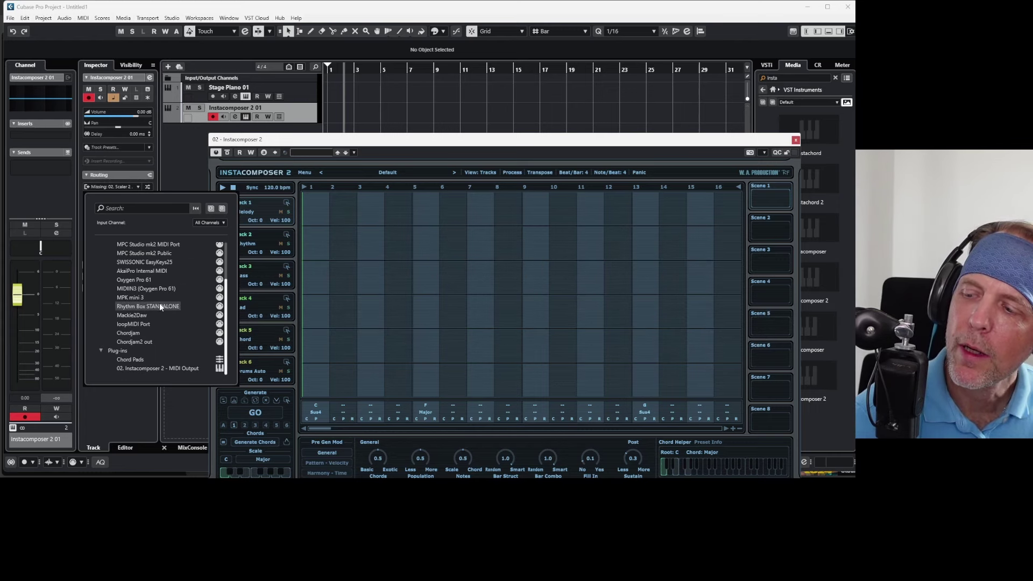
click(158, 367)
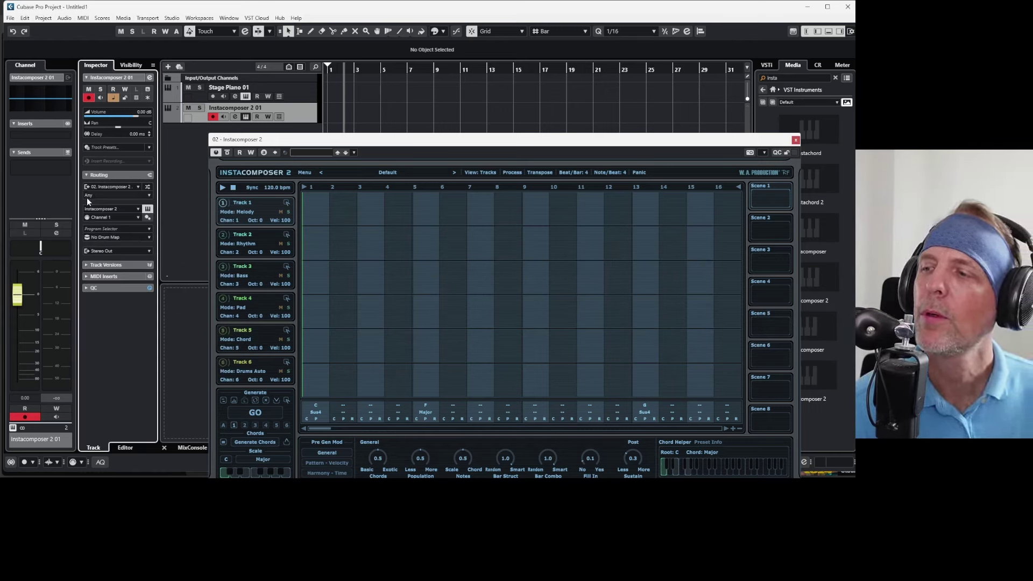
click(148, 195)
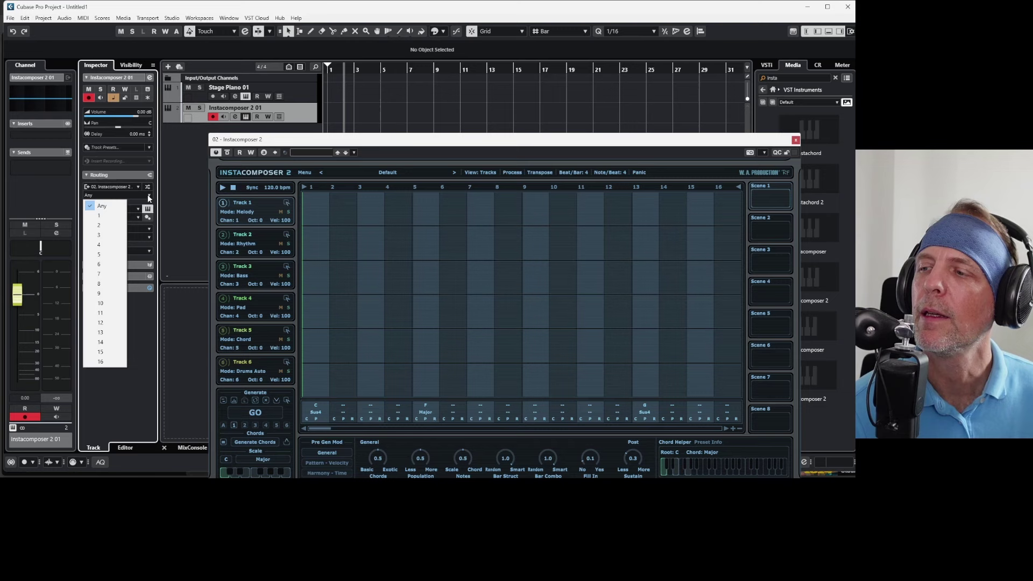
click(110, 215)
Step: Generate a melody on Track 1 in Instacomposer 2, then play it briefly and stop playback
drag(452, 139, 402, 79)
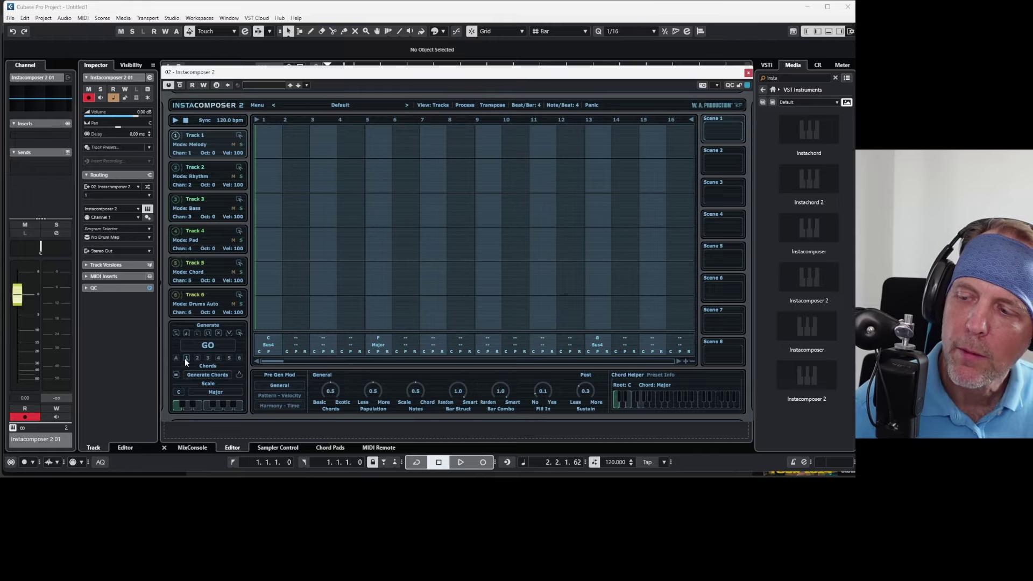
click(195, 345)
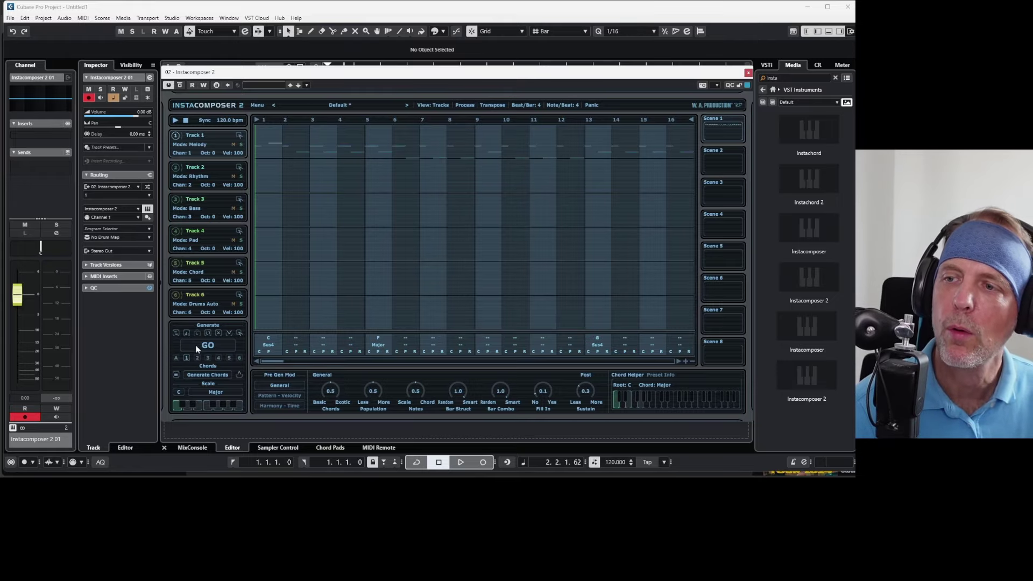
mouse_move(333, 80)
mouse_down()
mouse_move(374, 90)
mouse_move(377, 81)
mouse_move(323, 87)
mouse_move(325, 72)
mouse_up()
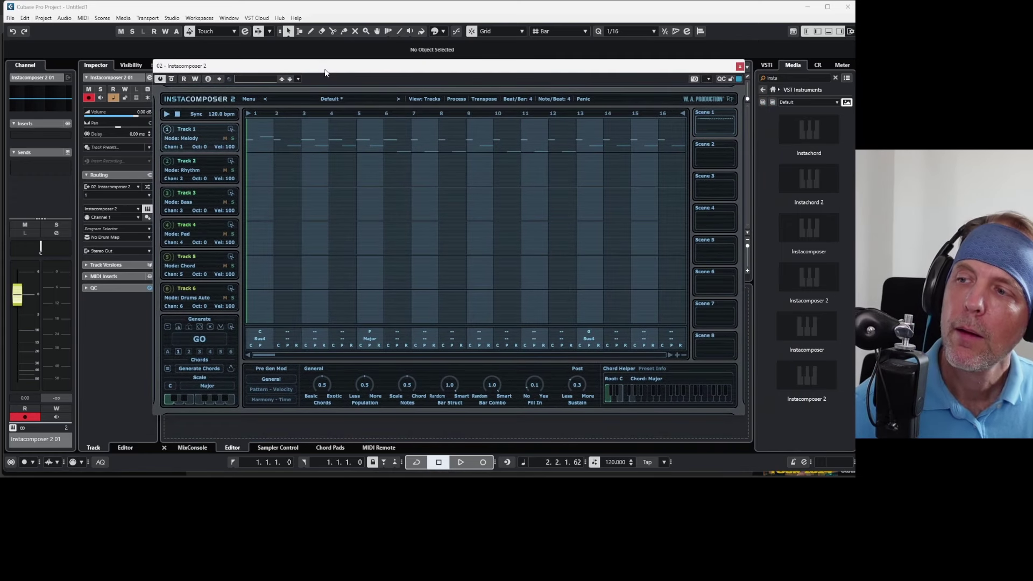
click(167, 114)
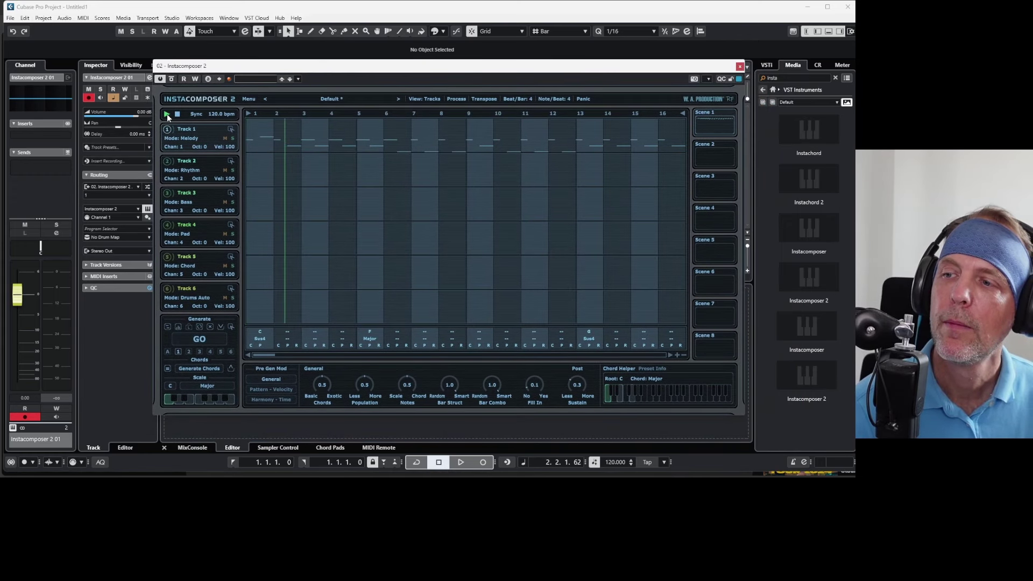
click(178, 115)
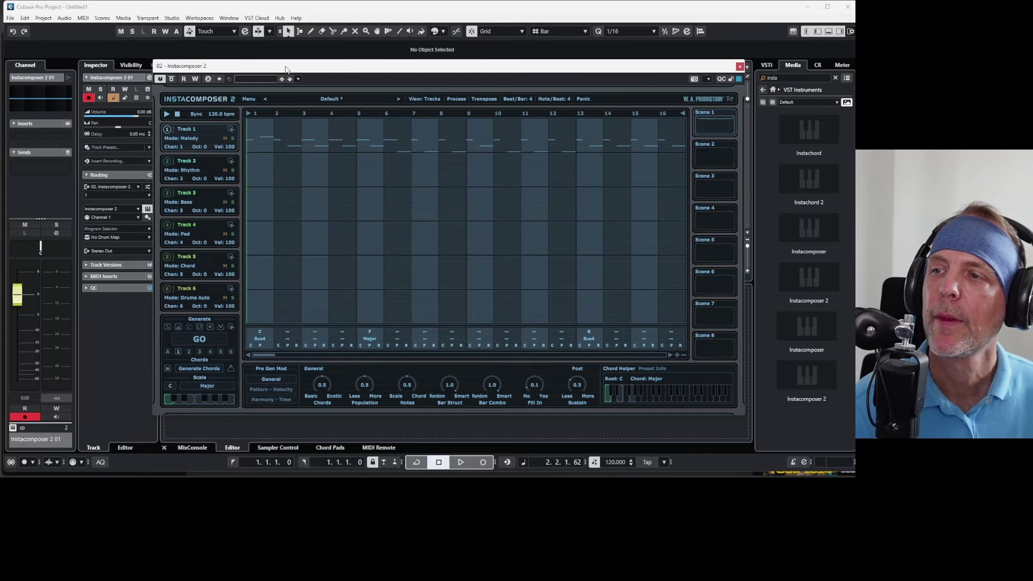
Step: Move the Instacomposer 2 window off the track list and set the Instacomposer 2 01 track's MIDI input to Not Connected
drag(286, 69, 369, 183)
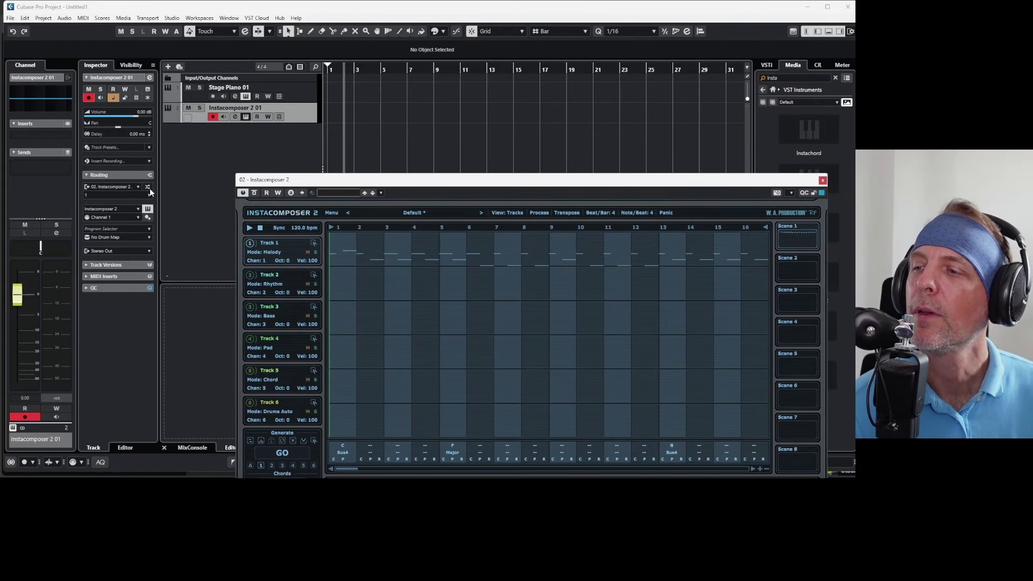
click(137, 187)
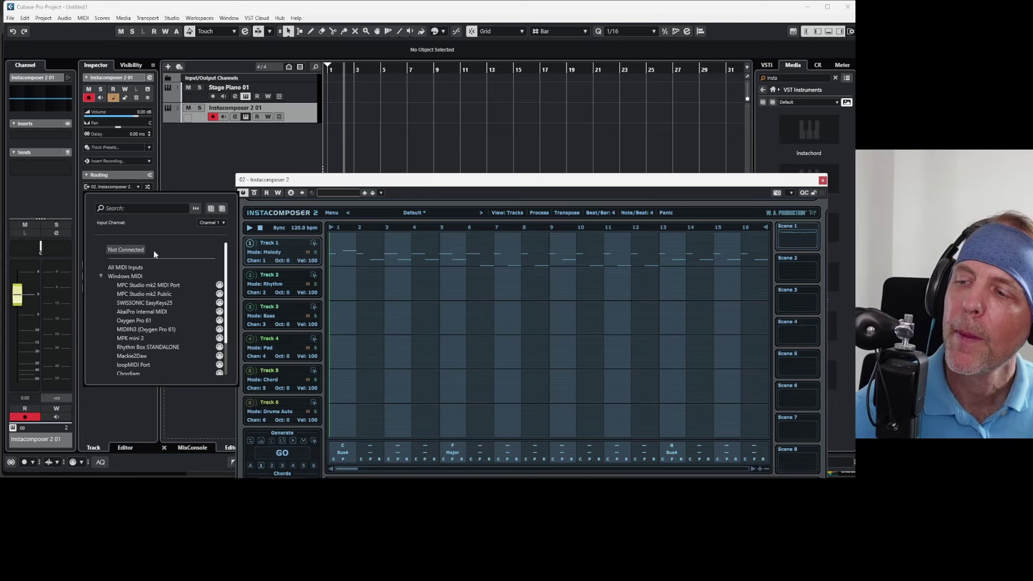
click(133, 250)
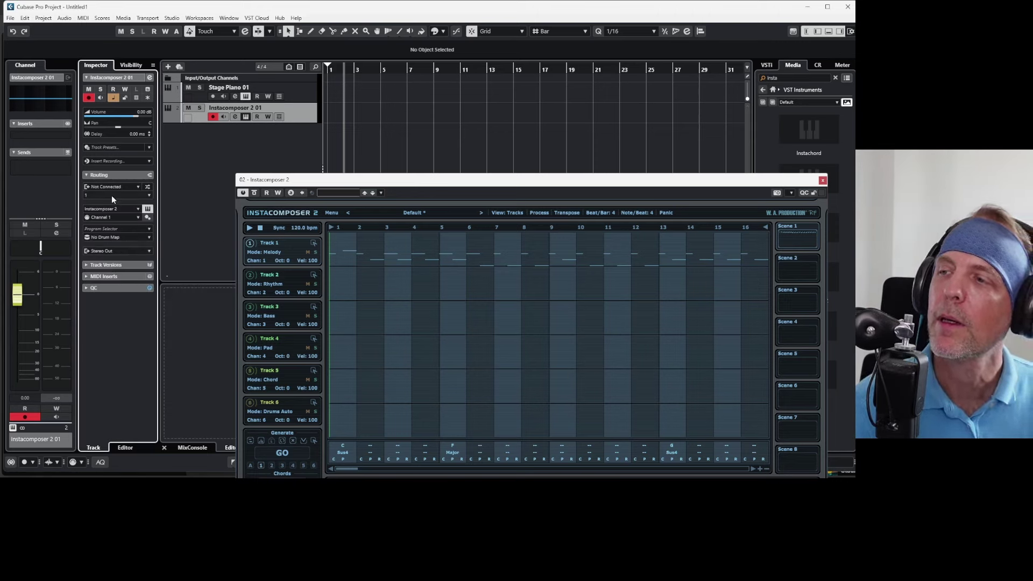
Step: Set the Stage Piano 01 track's MIDI input to 02. Instacomposer 2 - MIDI Output on input channel 1
click(291, 95)
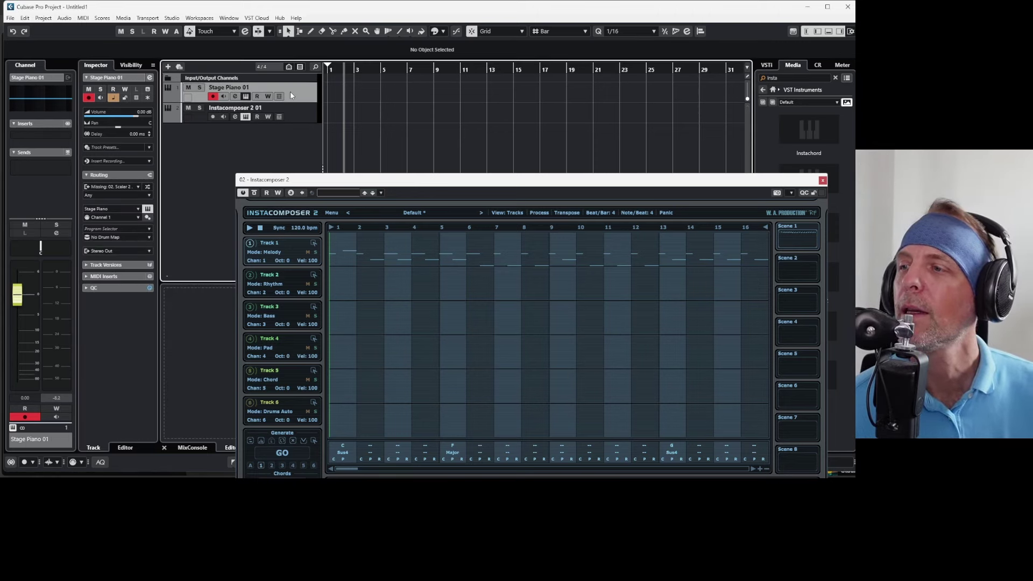
click(139, 188)
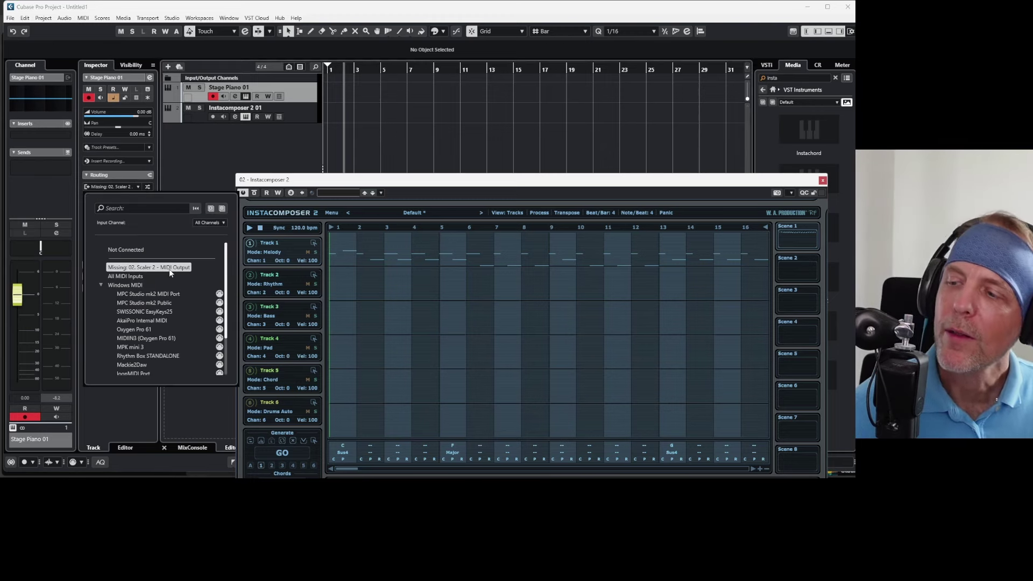
scroll(155, 286, down, 2)
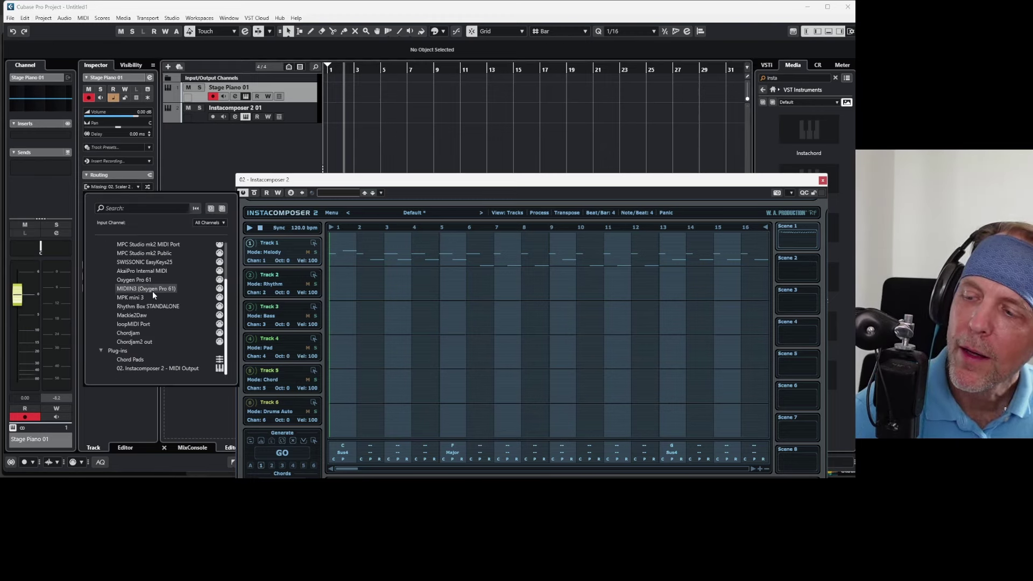
click(151, 369)
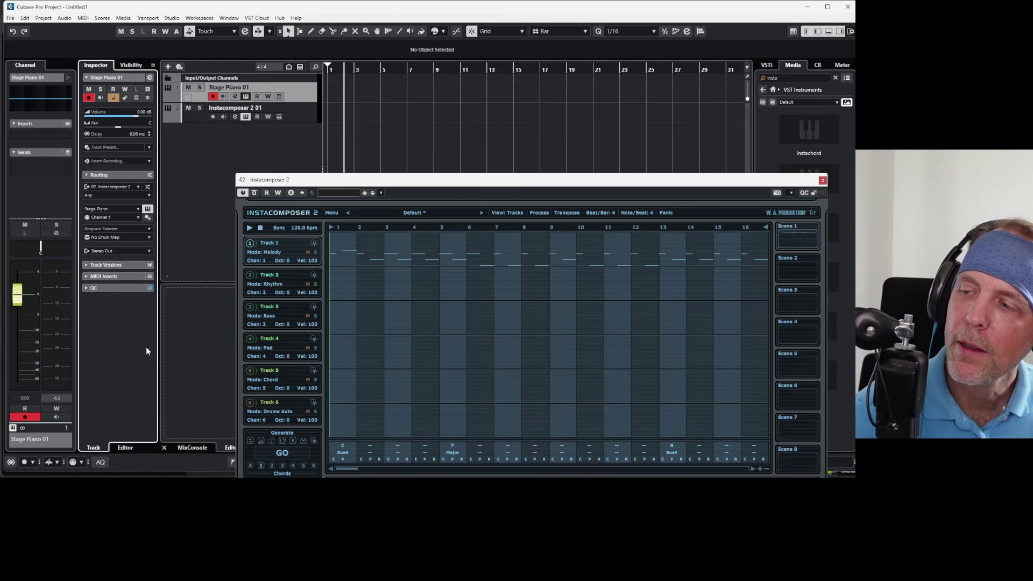
click(126, 196)
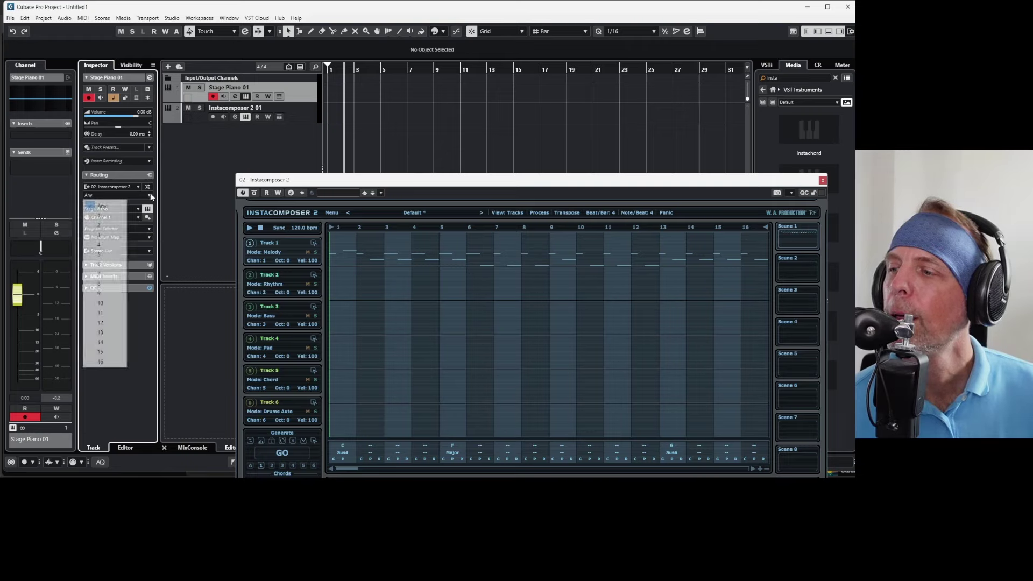
click(117, 215)
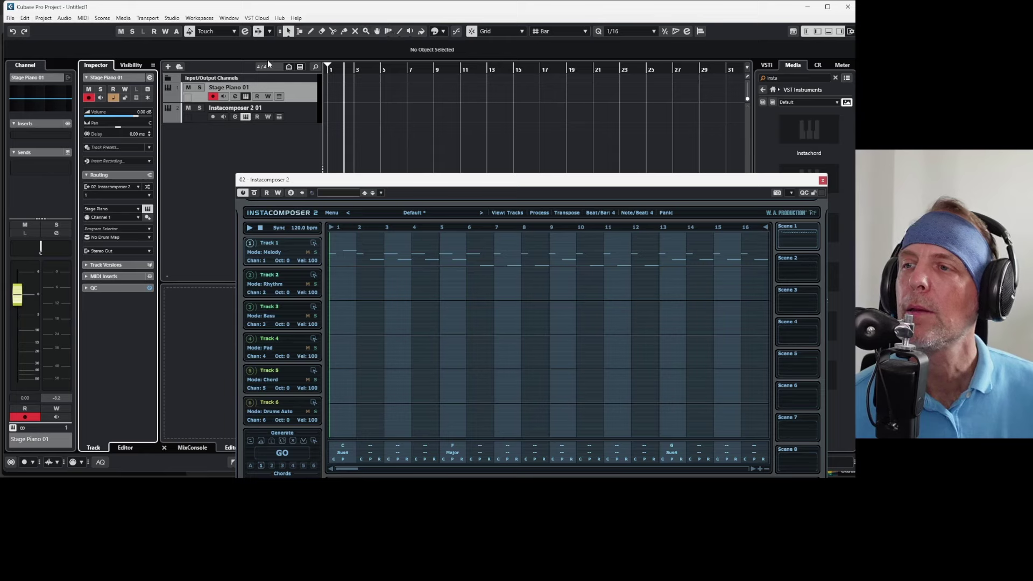
Step: Play the generated melody through Stage Piano 01 briefly, stop playback, and move the Instacomposer 2 window further below the track list
click(249, 227)
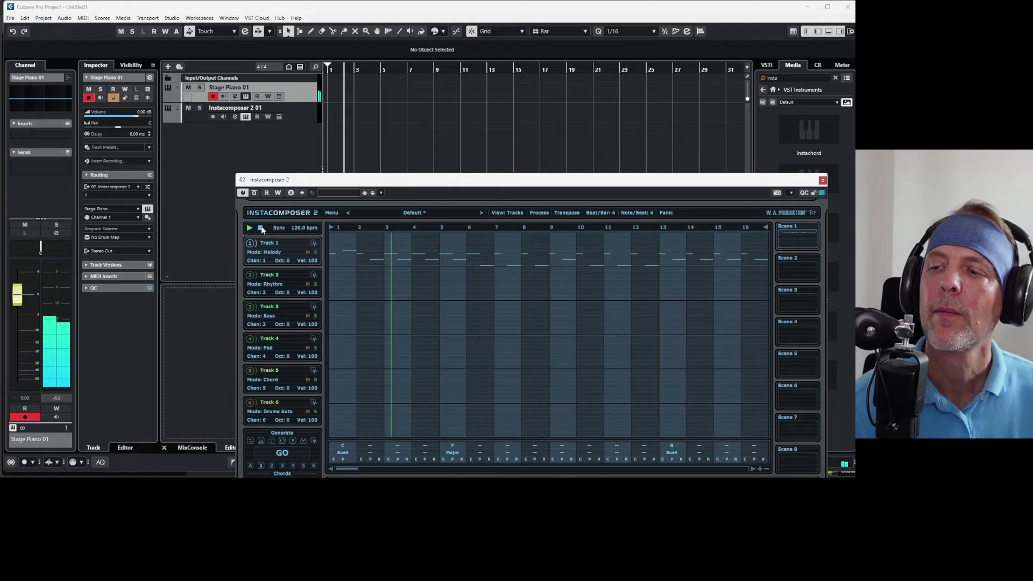
click(259, 229)
drag(448, 186, 393, 206)
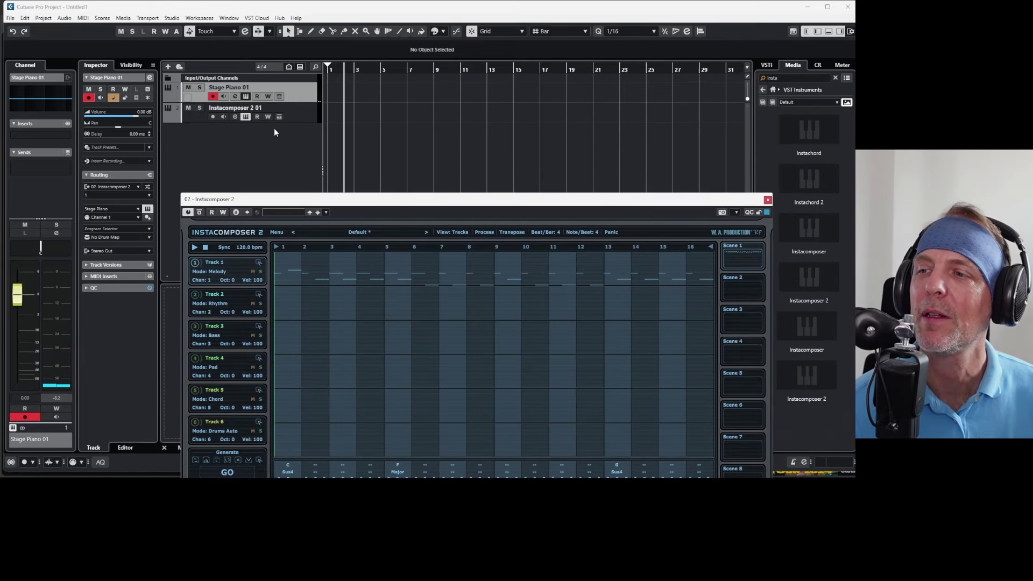
Step: Reorder the track list so that Instacomposer 2 01 sits above Stage Piano 01, and reposition the Instacomposer 2 window
click(169, 87)
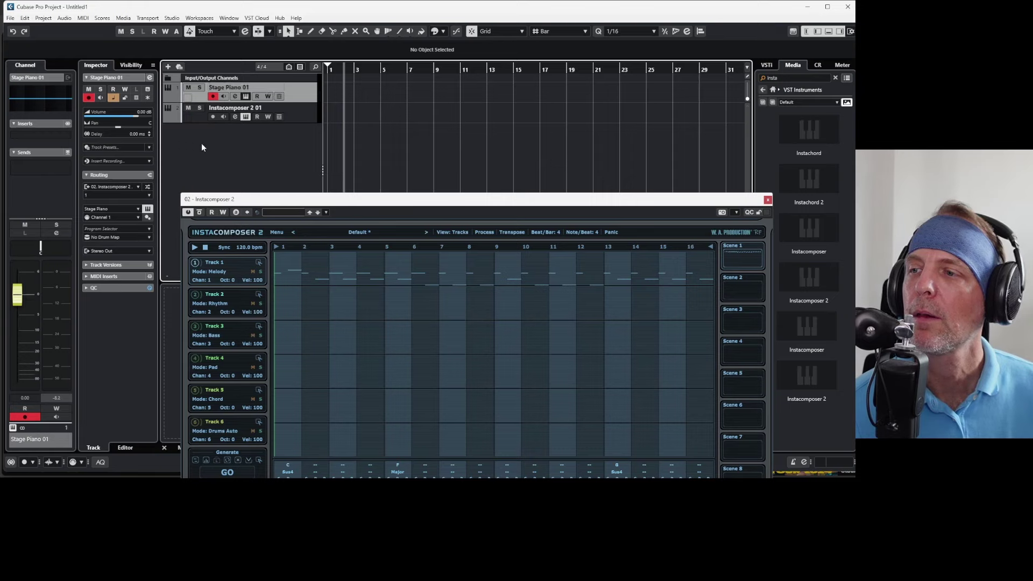
drag(304, 117, 309, 105)
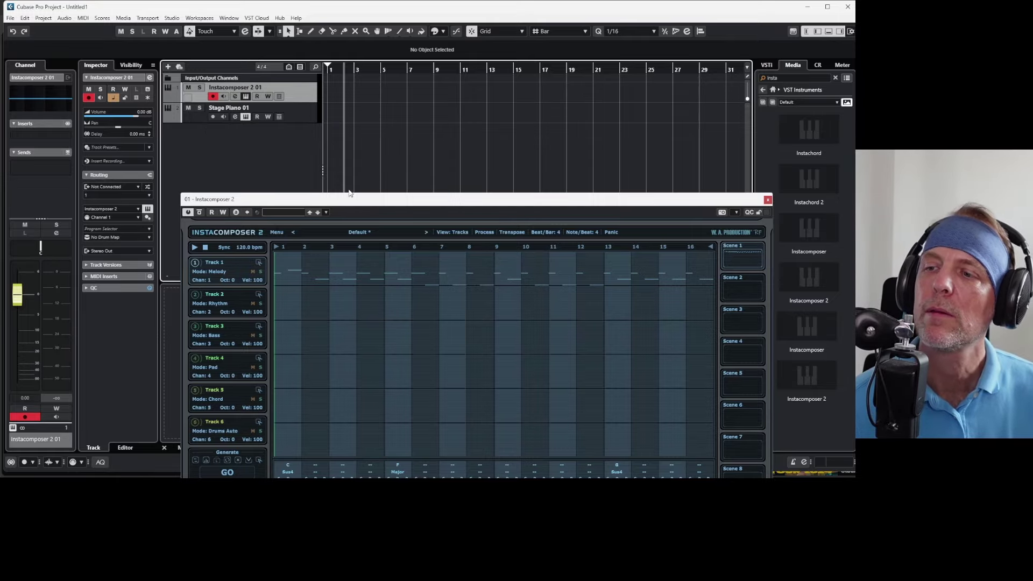
drag(353, 202, 296, 158)
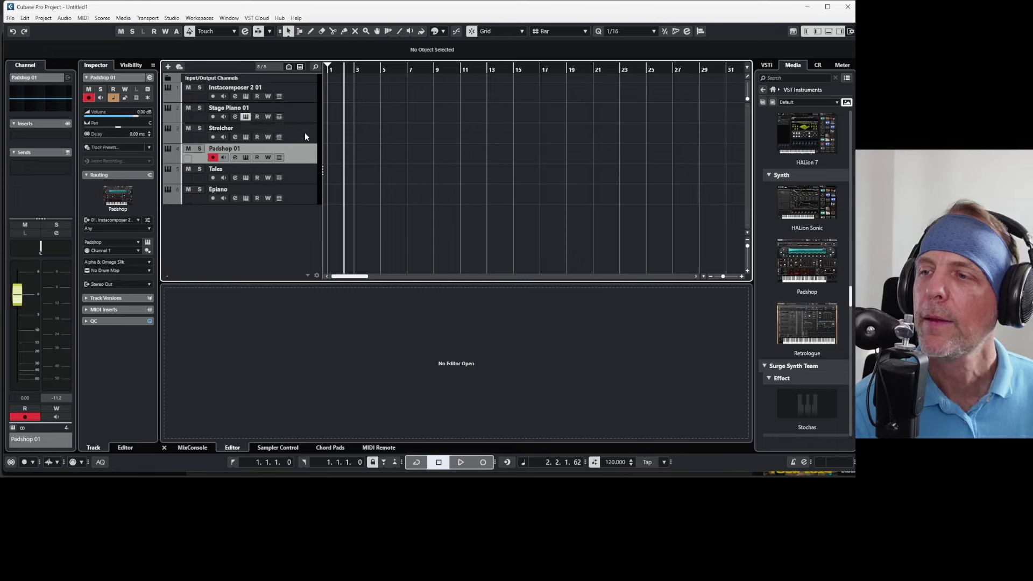
Step: Set the MIDI input channel to 2 for the Streicher track and 3 for the Padshop 01 track
click(306, 135)
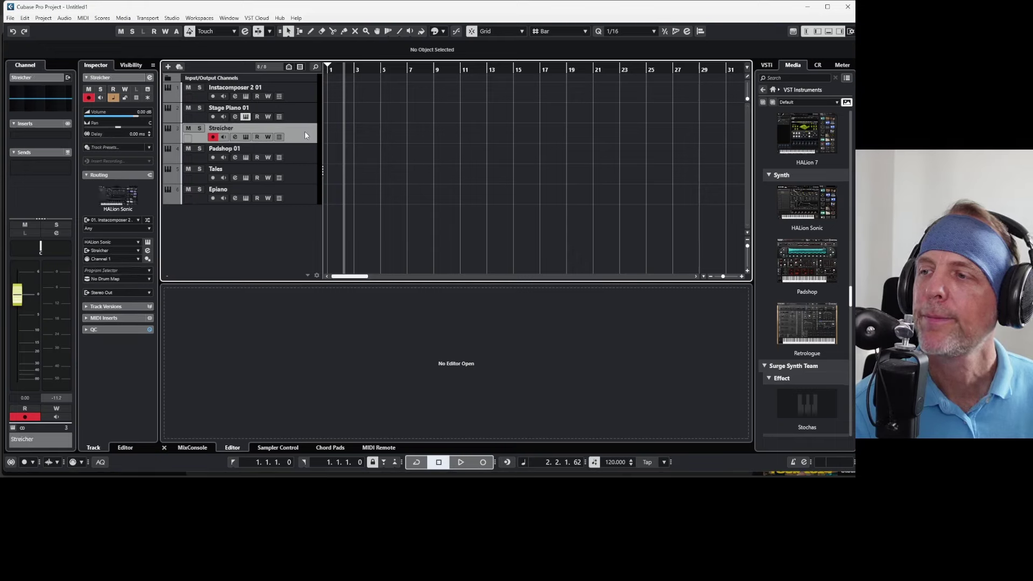
click(149, 231)
click(105, 257)
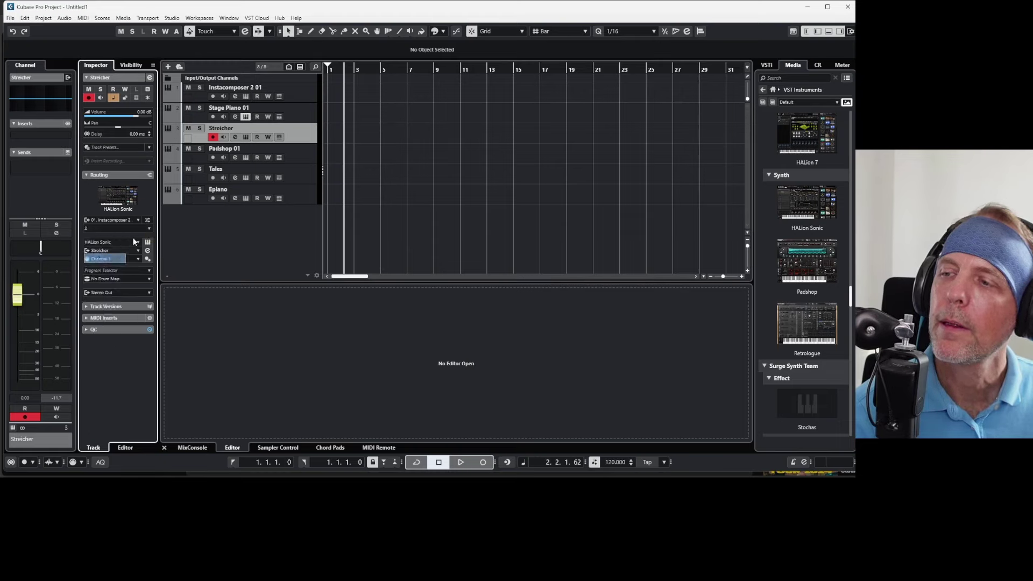
click(302, 160)
click(149, 229)
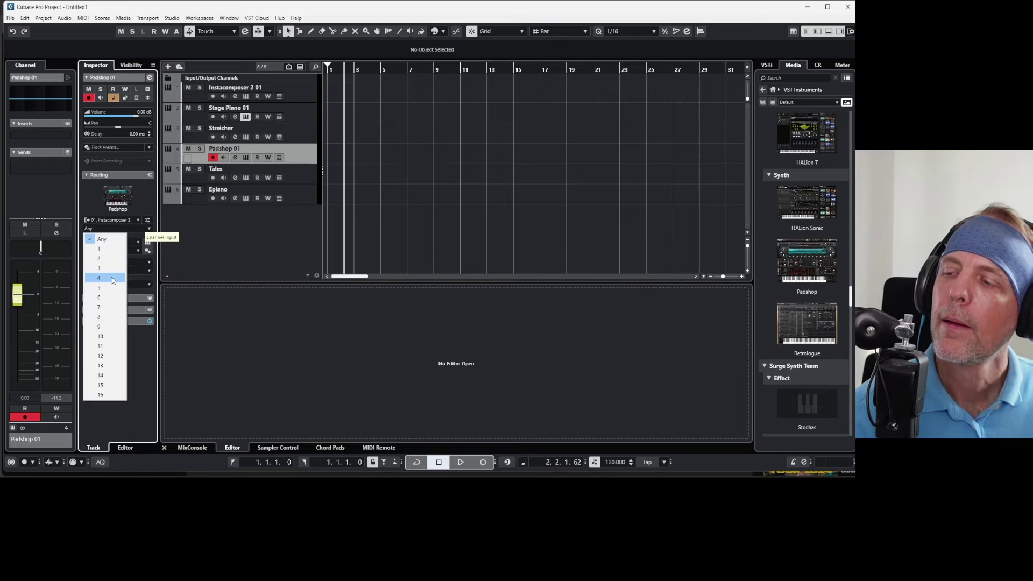
click(105, 267)
Step: Set the MIDI input channel to 4 for the Tales track and 5 for the Epiano track
click(296, 173)
click(149, 228)
click(105, 278)
click(299, 192)
click(149, 229)
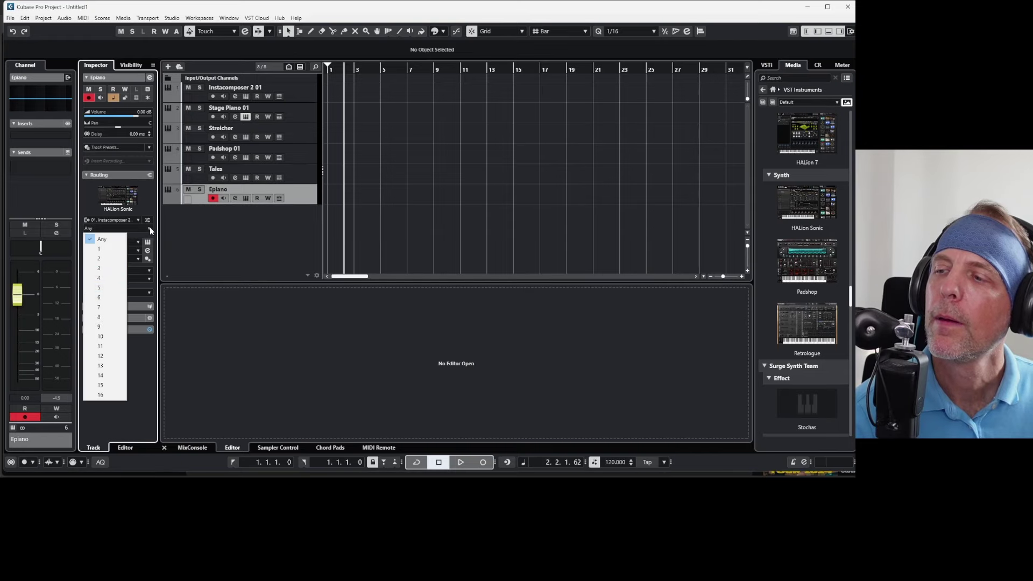
click(105, 287)
Step: Open the Instacomposer 2 instrument window and set its scale to D Melodic Minor
click(246, 96)
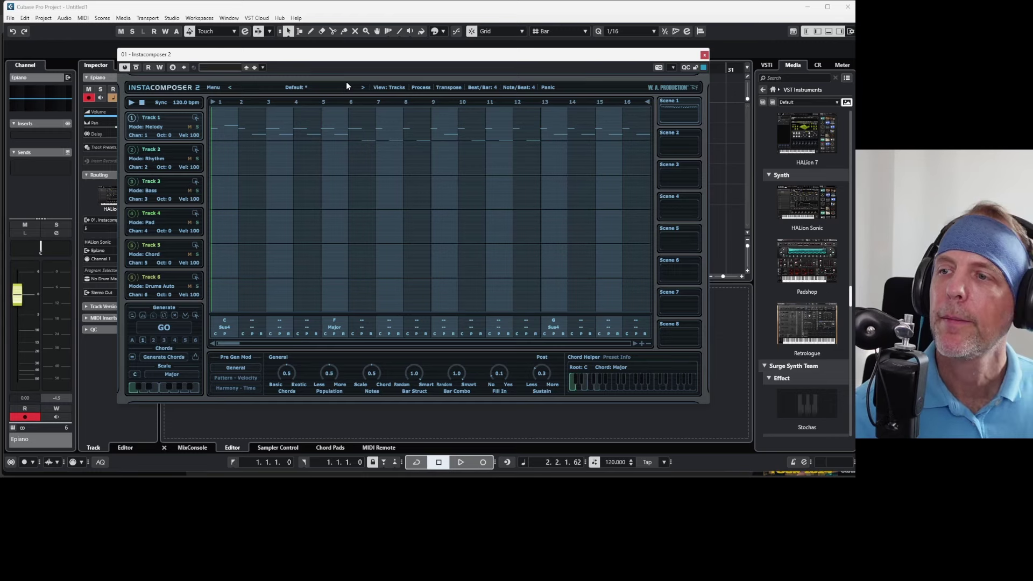
click(133, 374)
click(151, 290)
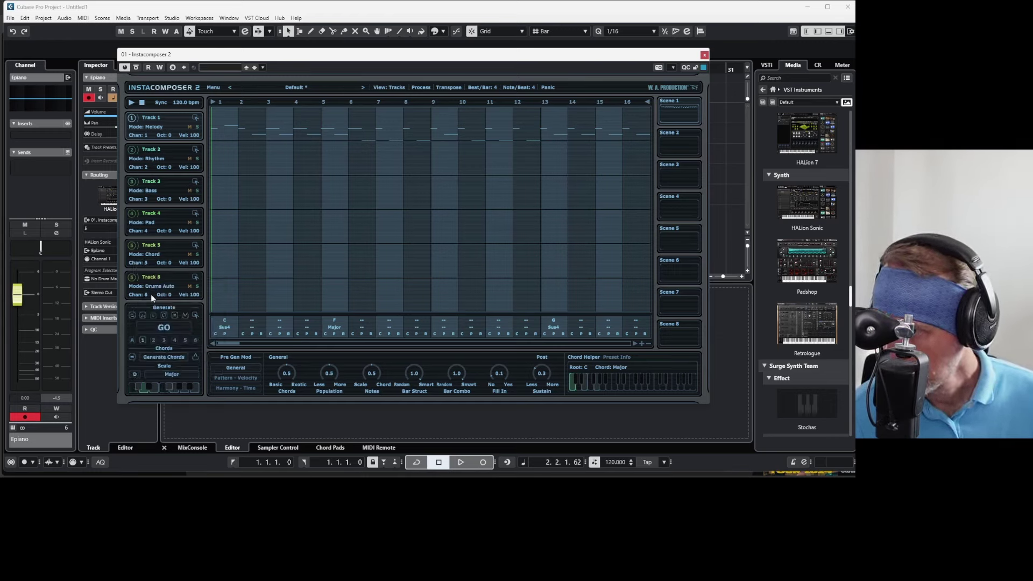
click(170, 372)
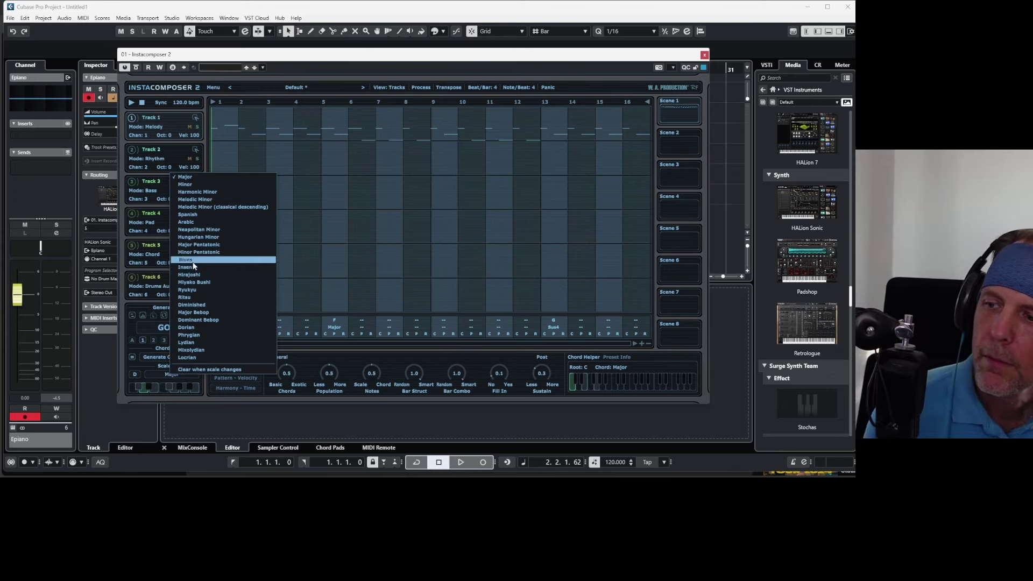
click(209, 199)
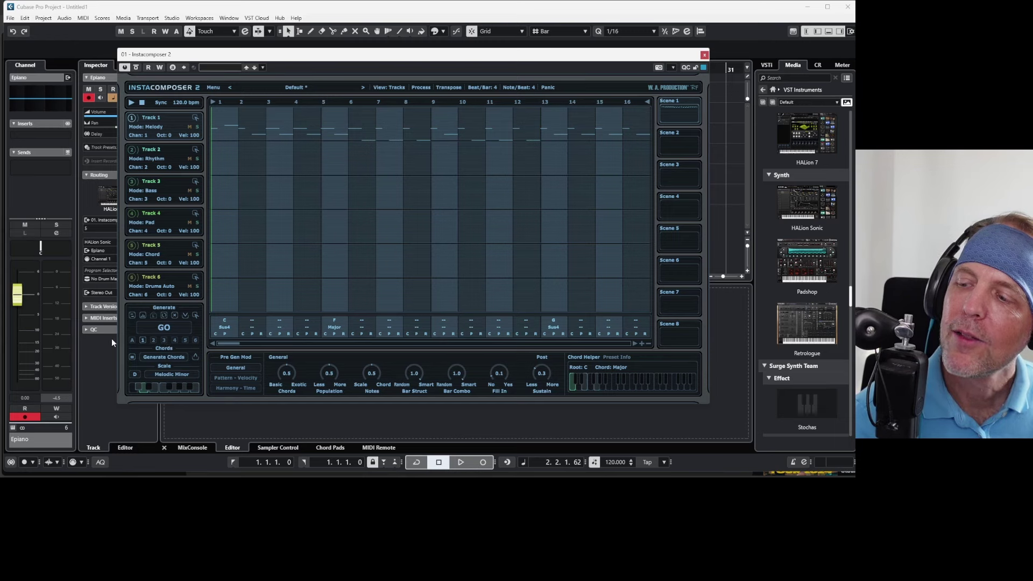
Step: Generate parts for all Instacomposer 2 tracks at once, then play the result briefly and stop
click(133, 340)
click(160, 329)
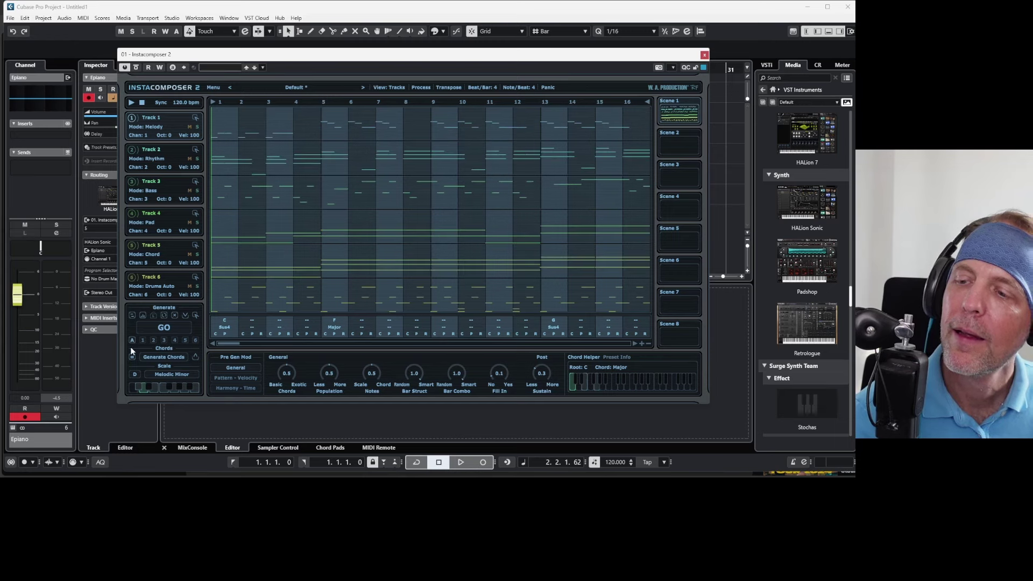
click(132, 103)
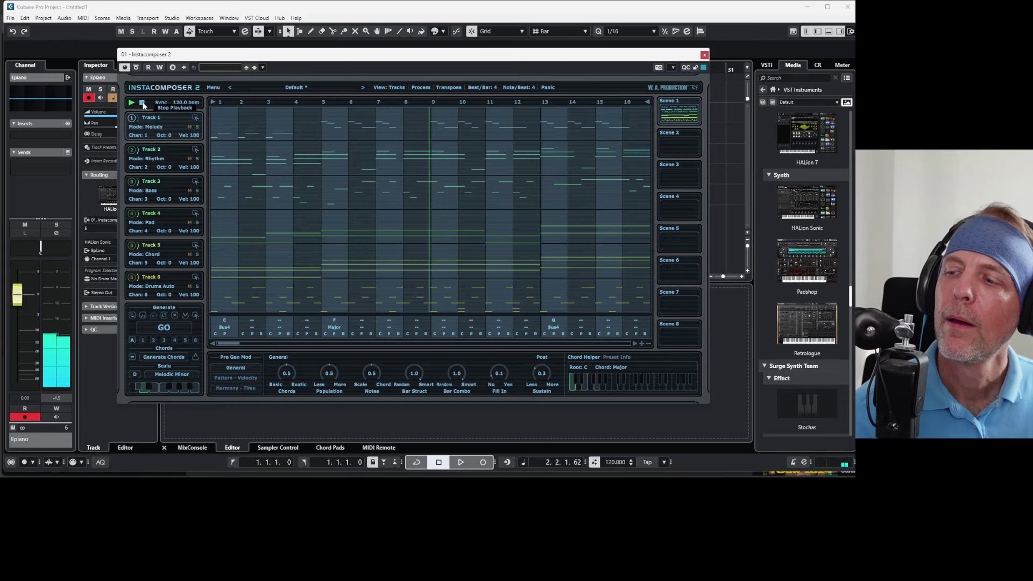
click(143, 103)
Step: Move the Instacomposer 2 window below the track list and record-enable the Tales, Padshop 01 and Streicher tracks alongside Epiano
drag(303, 57, 438, 69)
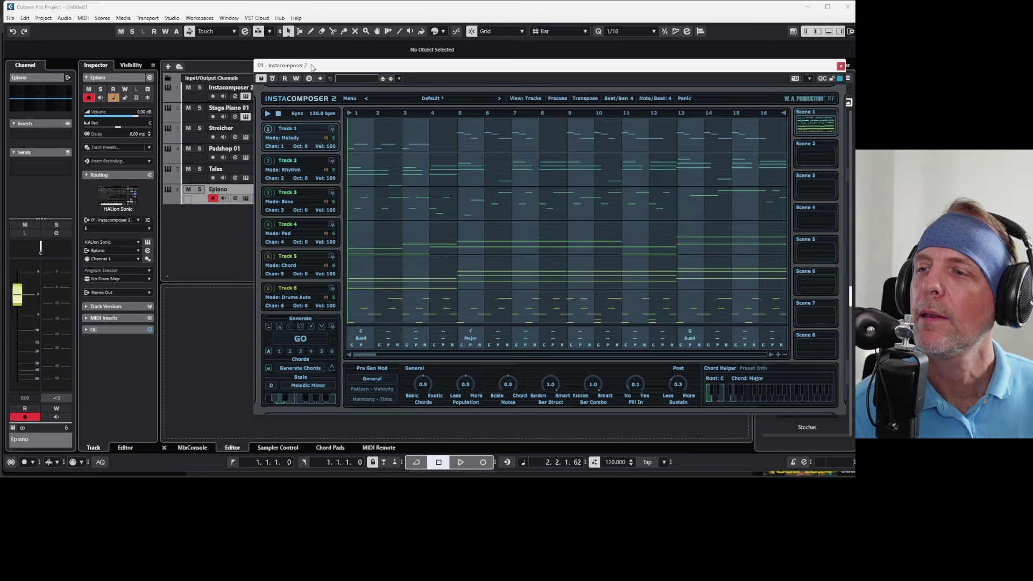
drag(310, 67, 222, 224)
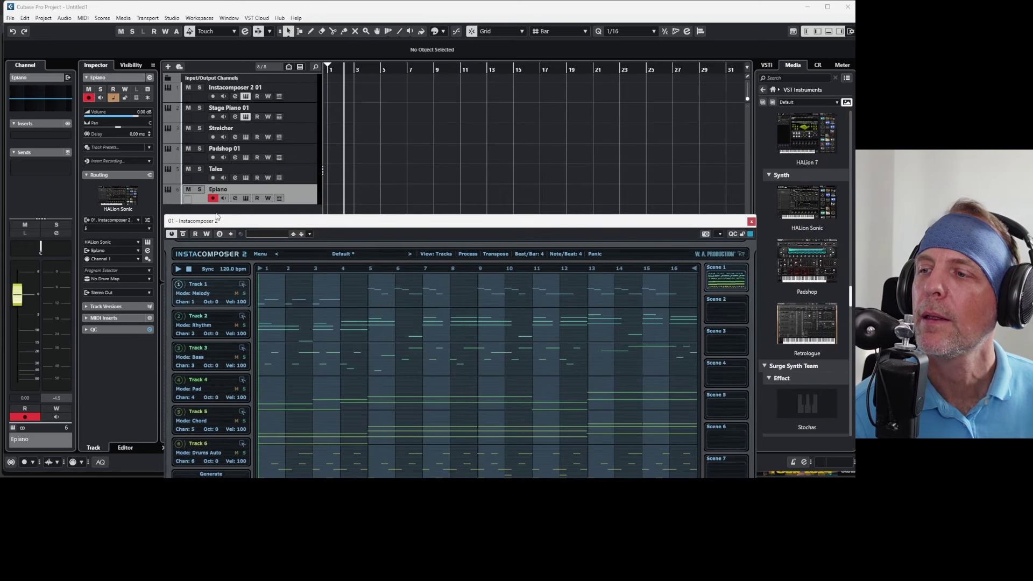
click(213, 179)
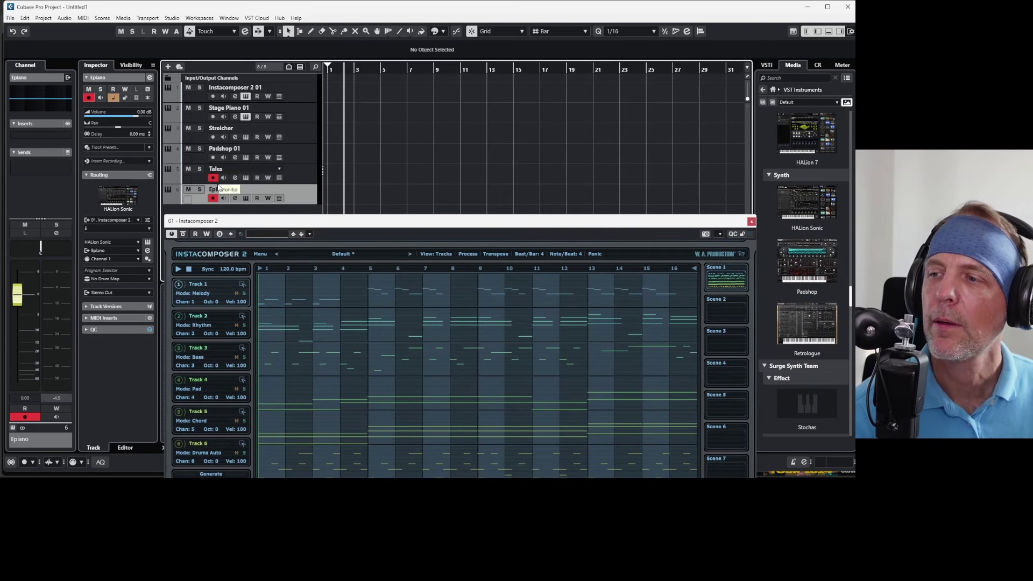
click(213, 138)
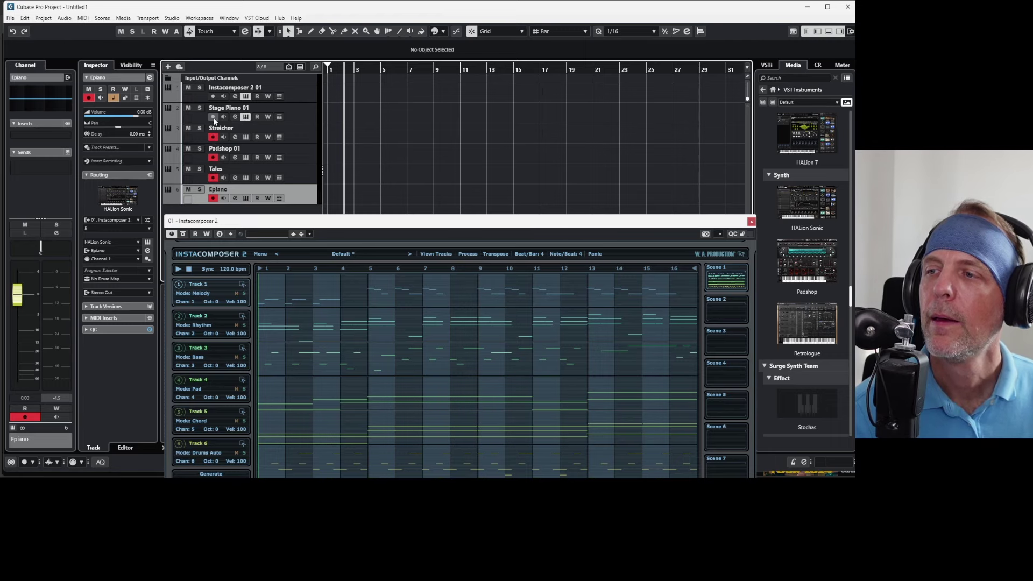
Step: Bring the whole Instacomposer 2 window into view and play the generated parts through the record-enabled tracks
drag(320, 222, 286, 72)
click(143, 119)
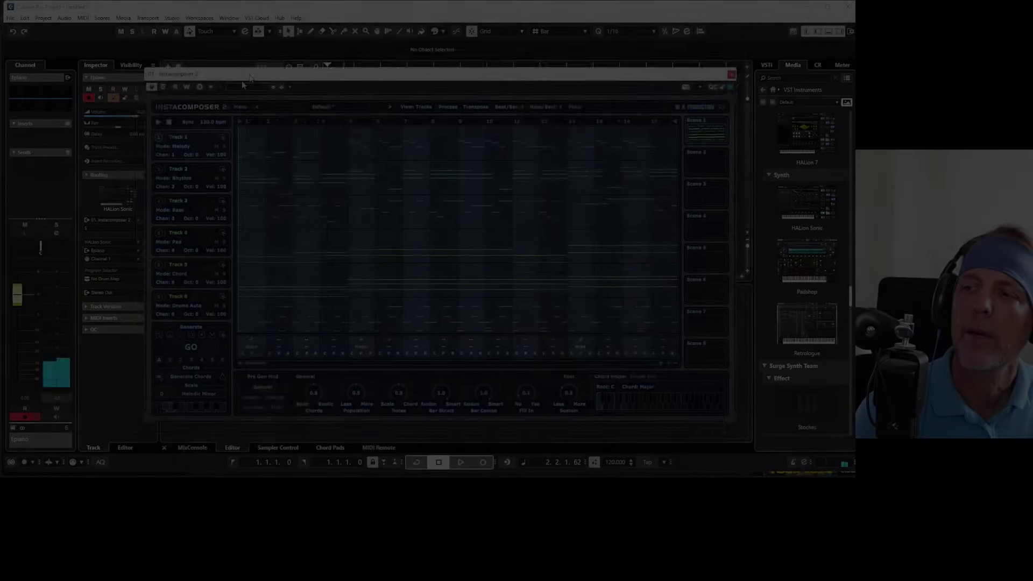
drag(244, 81, 406, 107)
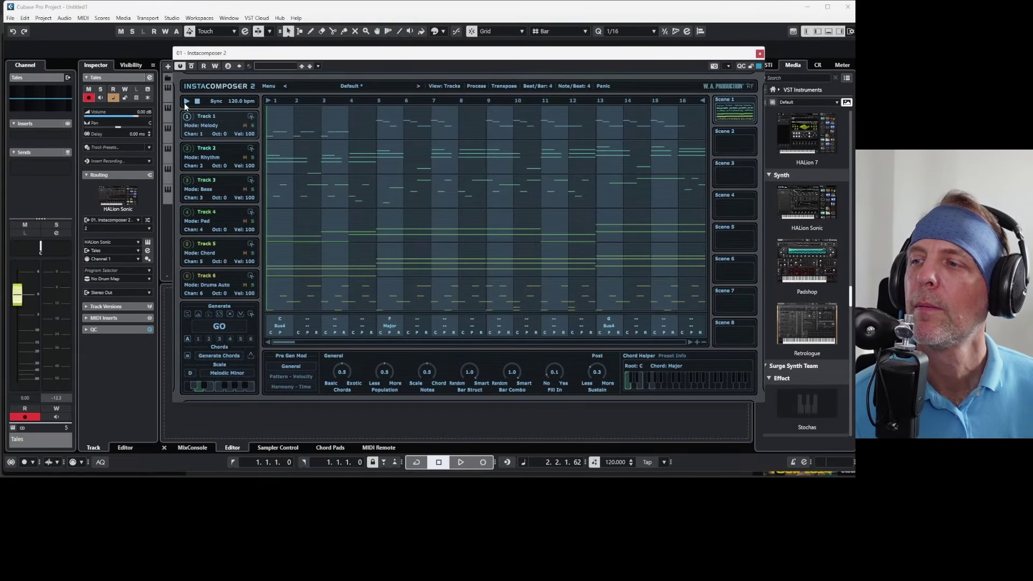
click(186, 101)
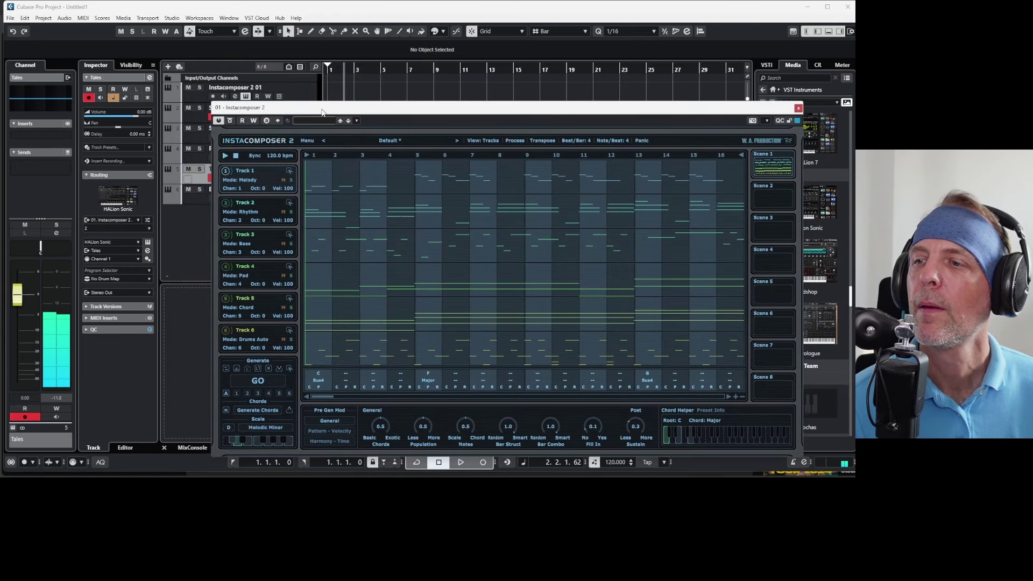
Step: Move the Instacomposer 2 window off the track list and record-enable Streicher, Padshop 01 and Epiano alongside Stage Piano 01 and Tales
drag(322, 112, 410, 89)
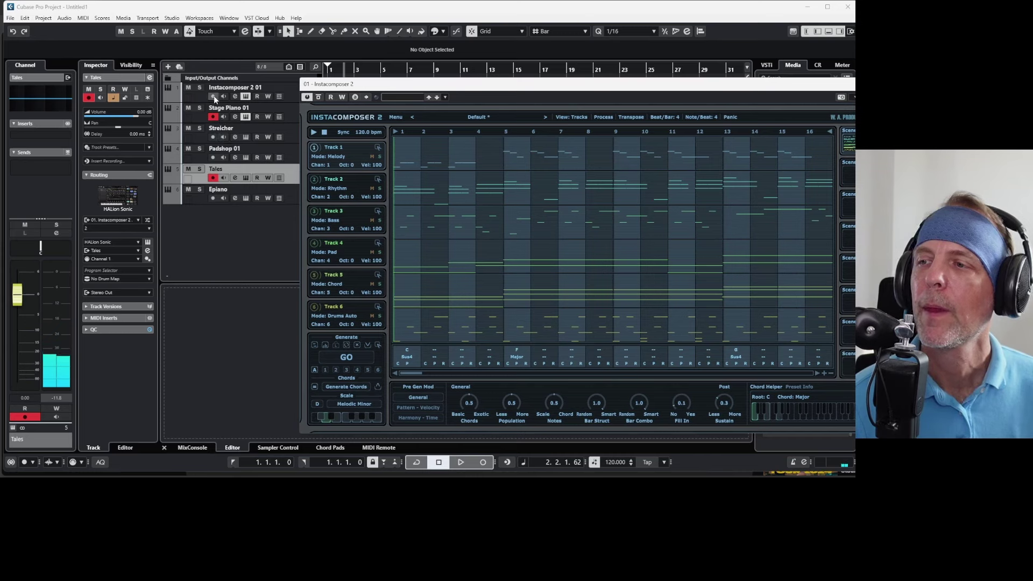
click(213, 138)
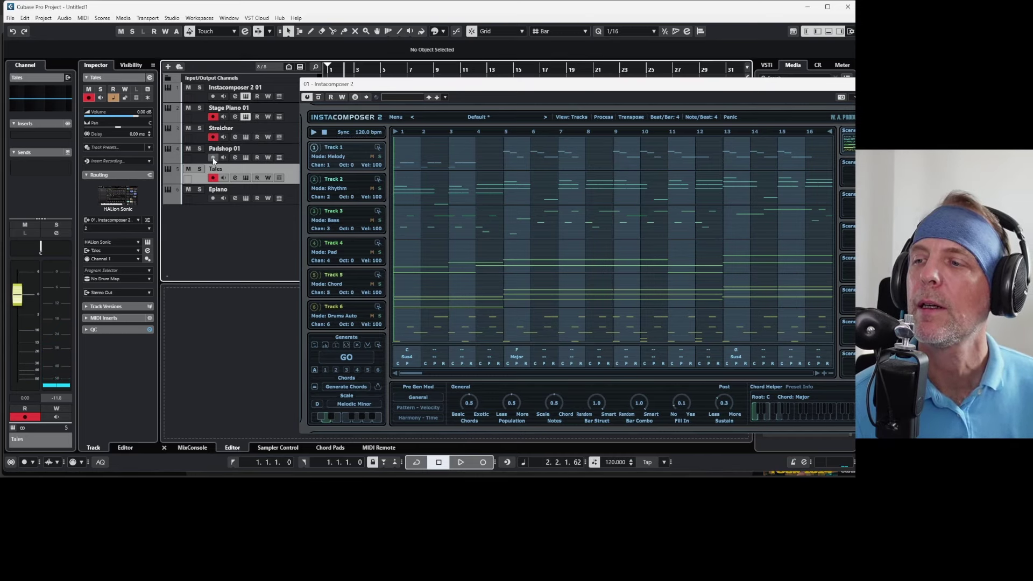
click(213, 198)
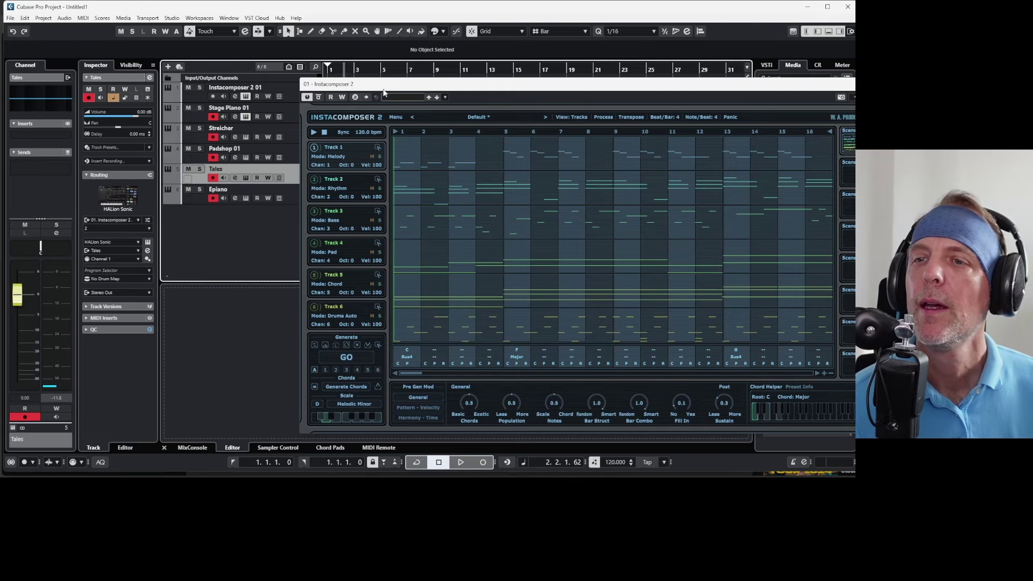
Step: Set the project tempo to 84 BPM, then play newly generated Instacomposer 2 parts through all armed tracks and stop playback
drag(644, 93, 497, 47)
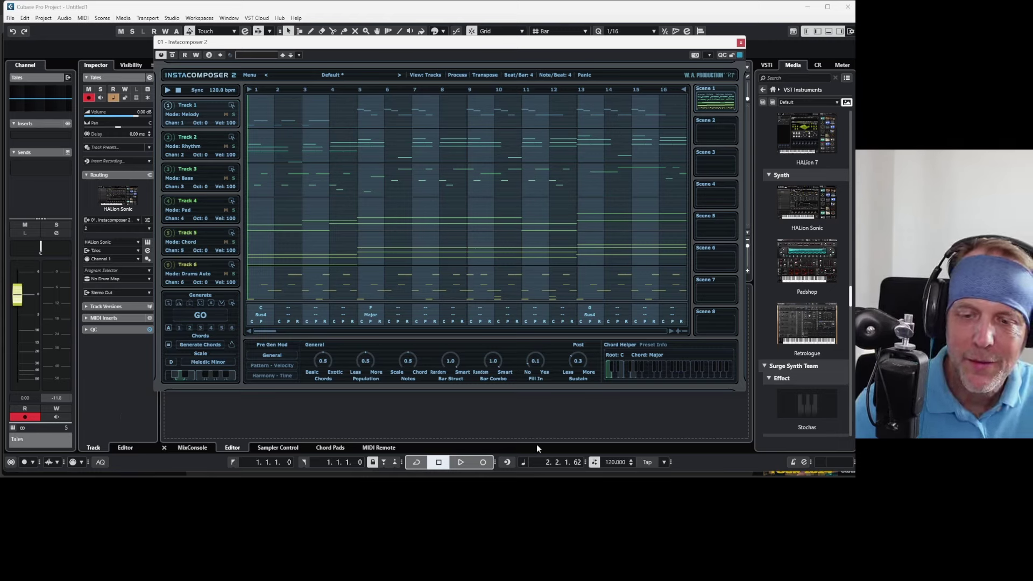
scroll(617, 464, down, 8)
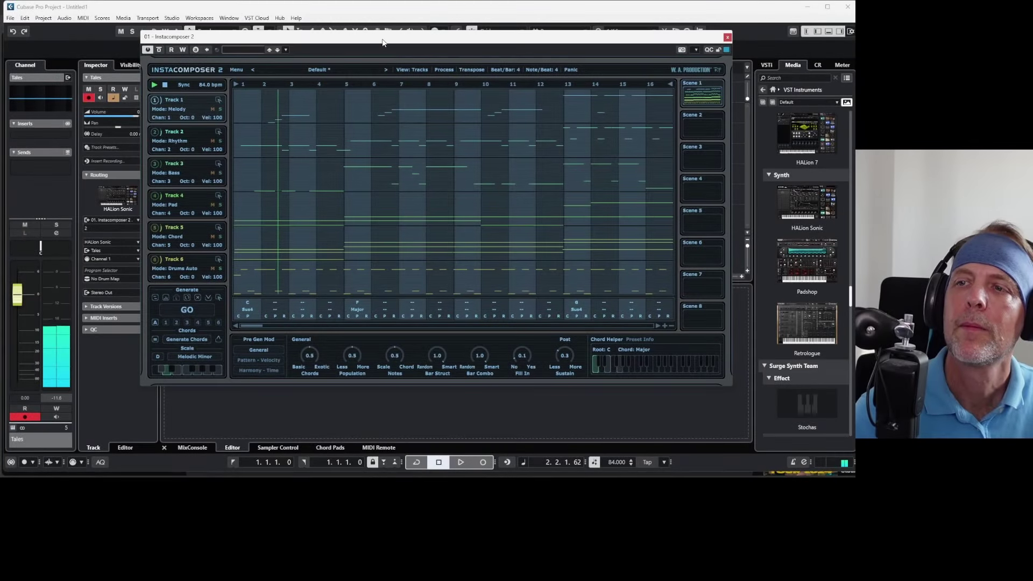
drag(322, 42, 380, 59)
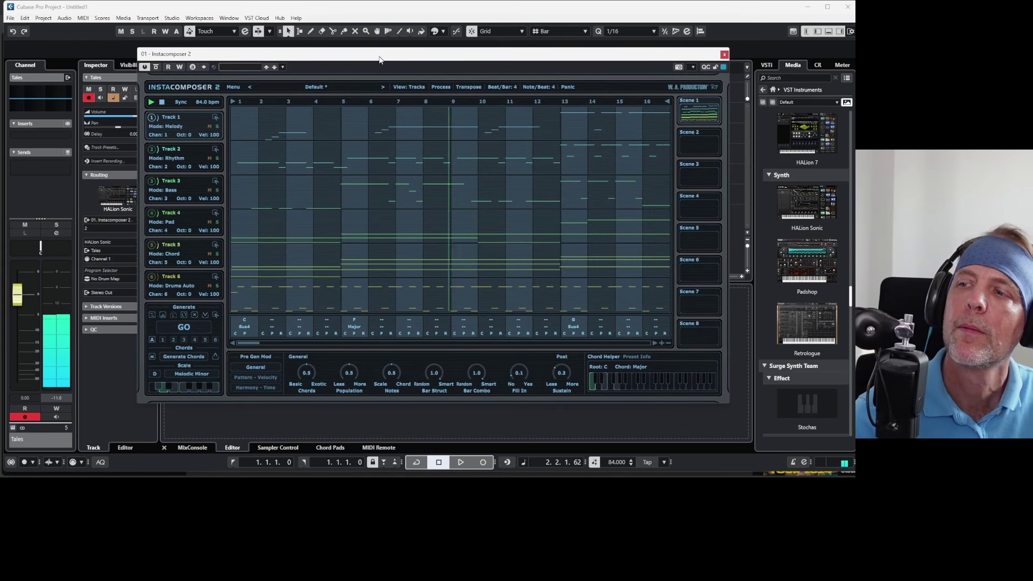
click(162, 101)
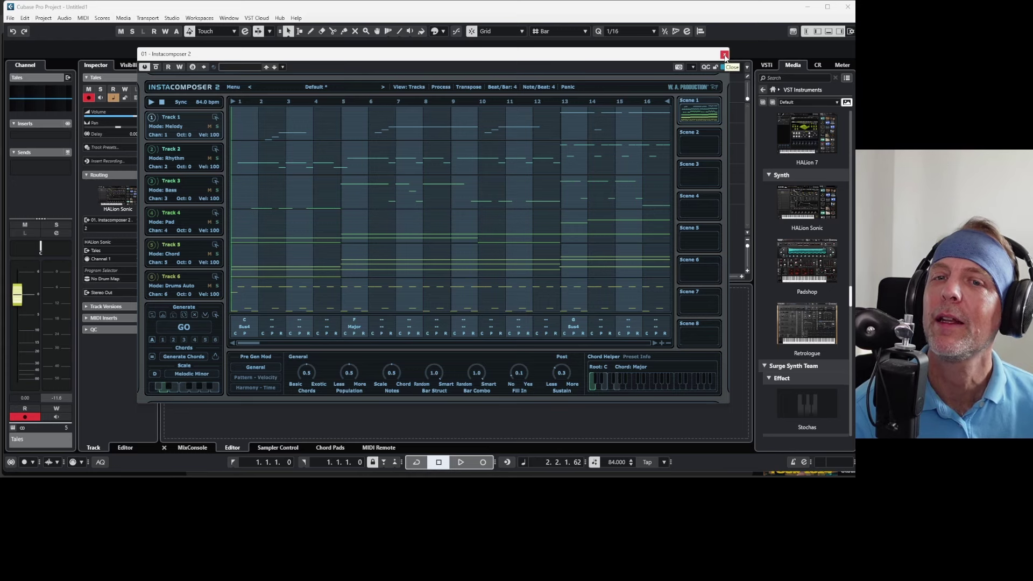
Step: Close the Instacomposer 2 window, search the VST instruments for Life and add it as a new instrument track below Epiano
key(ctrl+w)
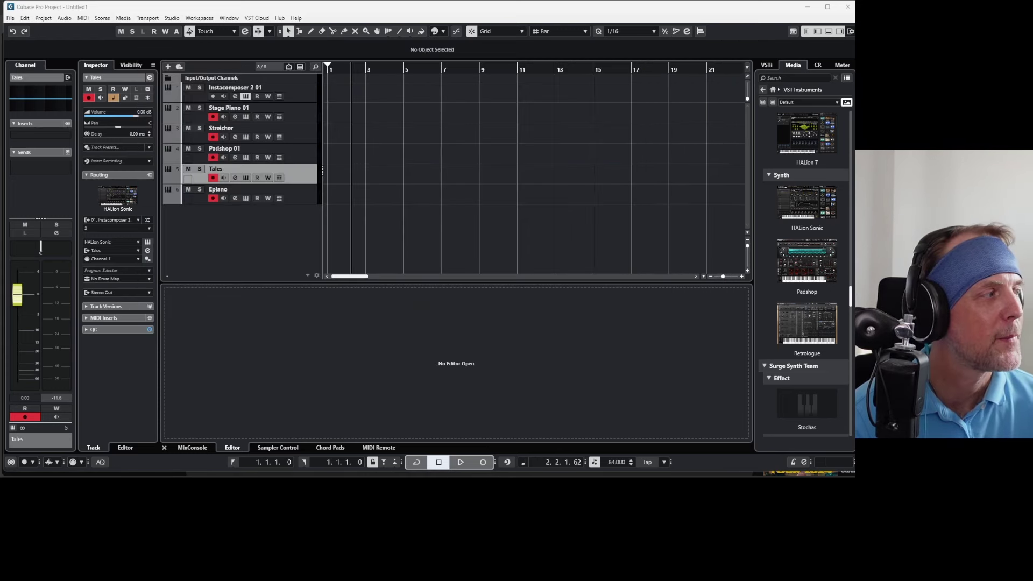
click(781, 78)
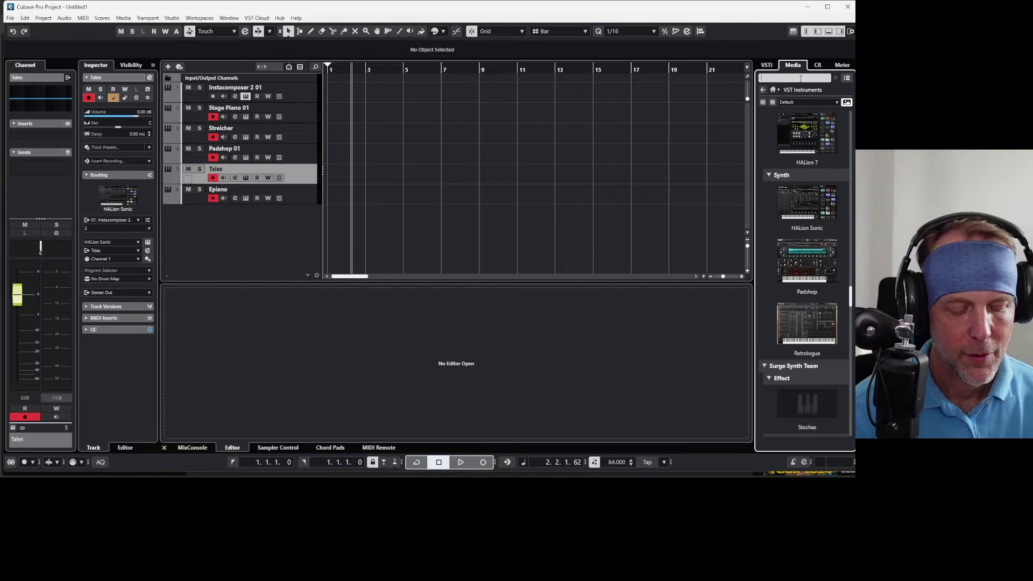
text(Life)
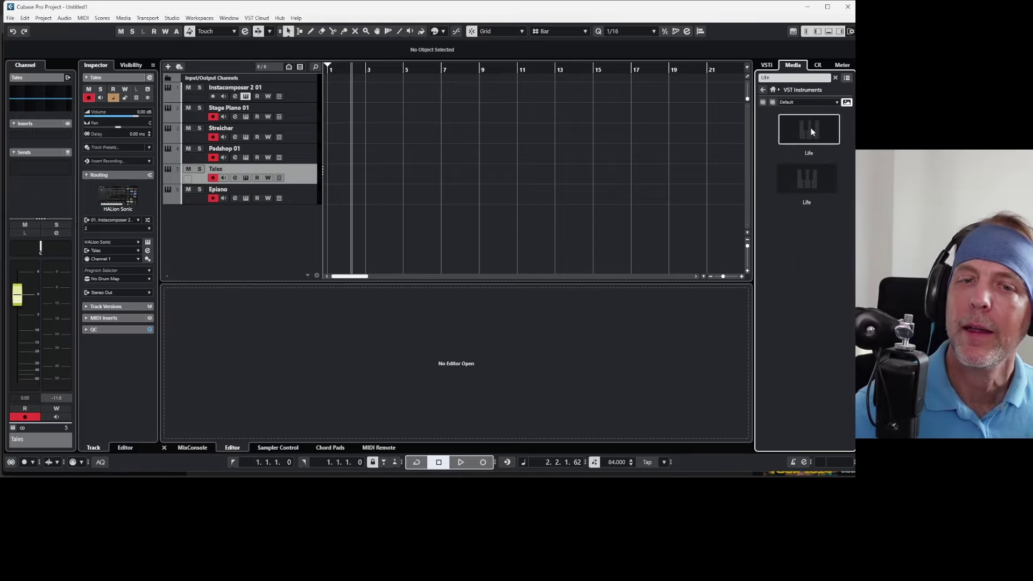
drag(810, 127, 249, 230)
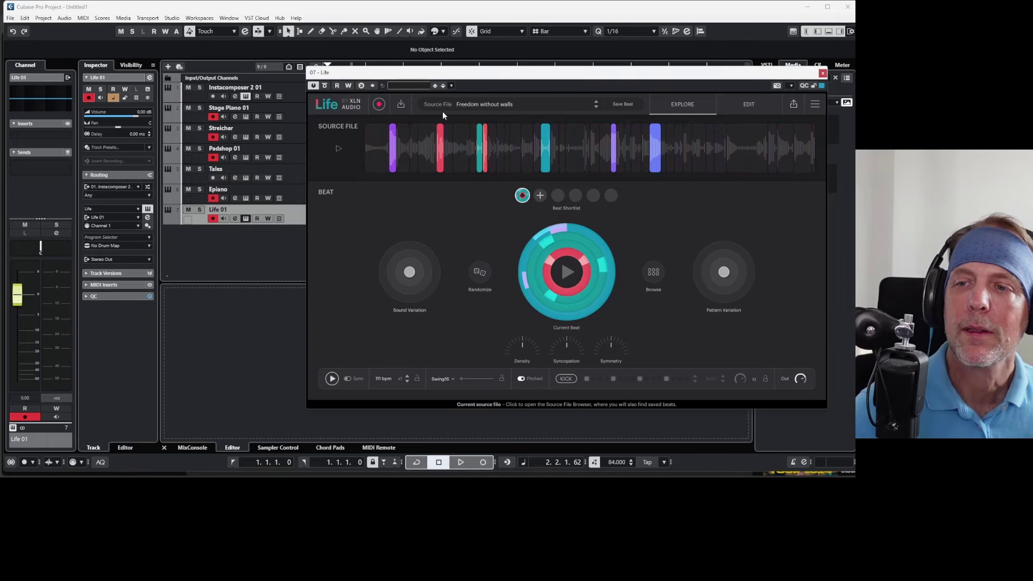
Step: Open Life's source file browser and audition saved beats from Elated Isle, Kismet Invention, Pfeifen im Dunklen and Celestial Rhapsody
click(483, 104)
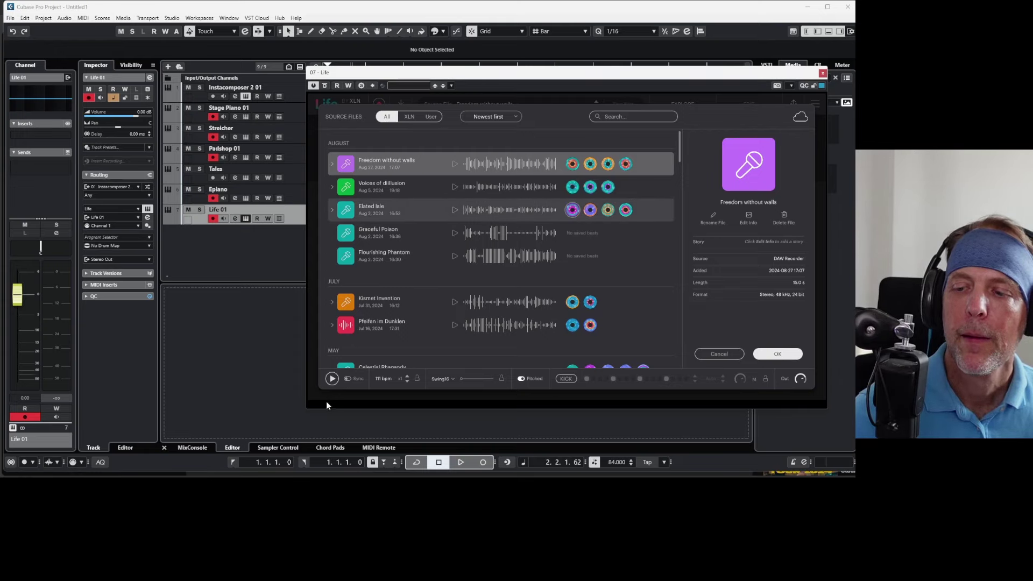
click(574, 211)
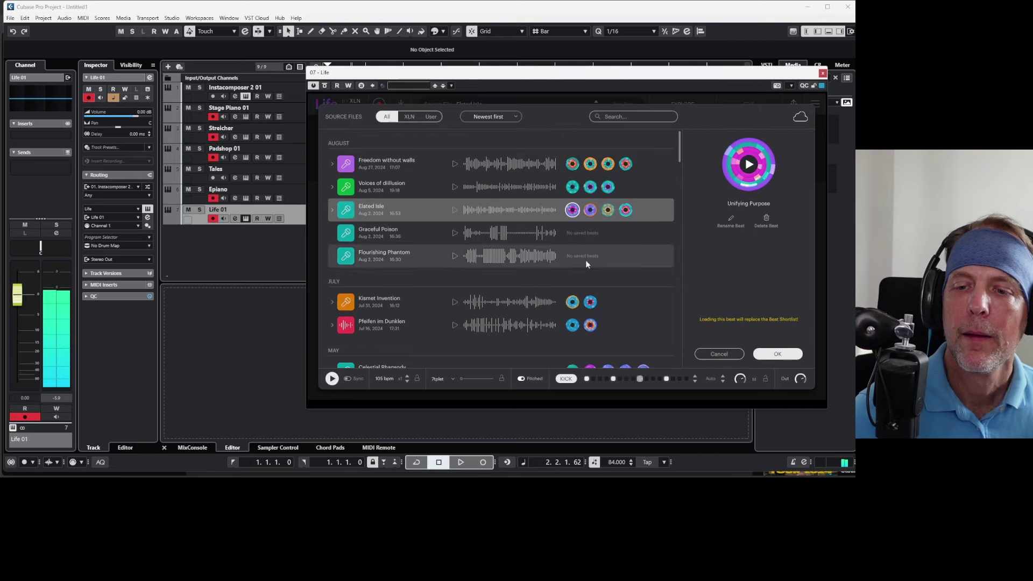
click(572, 302)
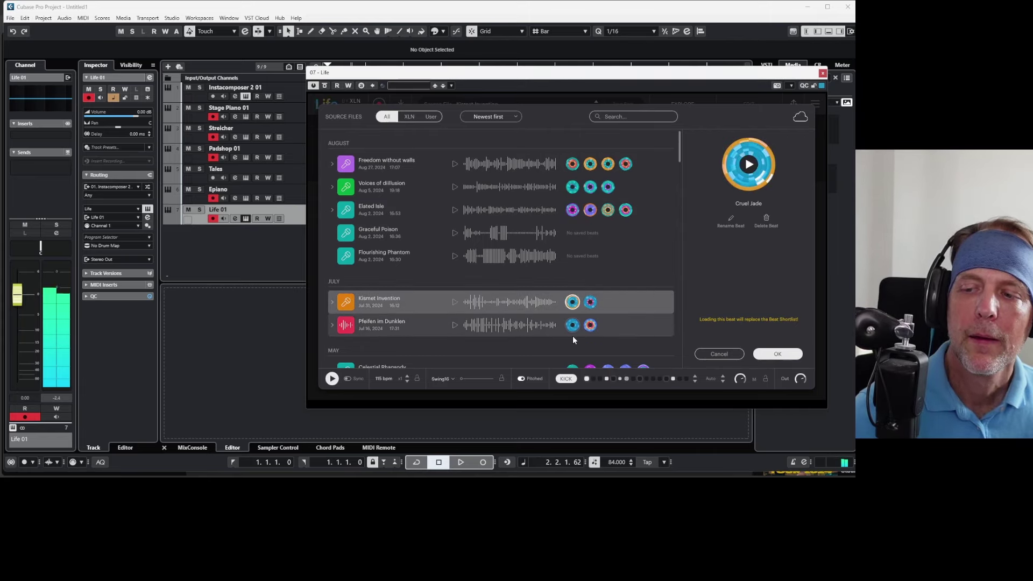
click(591, 303)
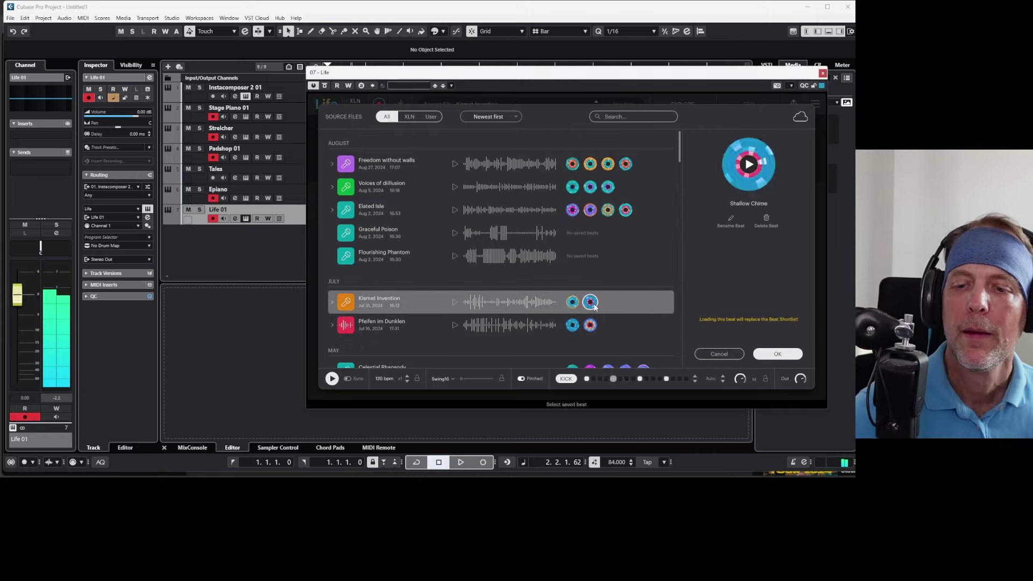
click(573, 325)
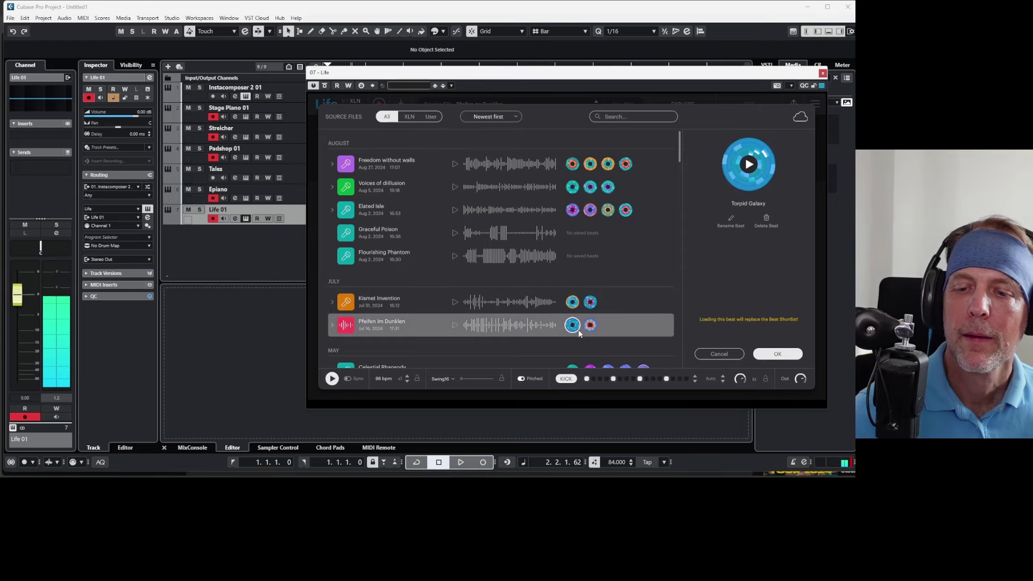
scroll(599, 324, down, 1)
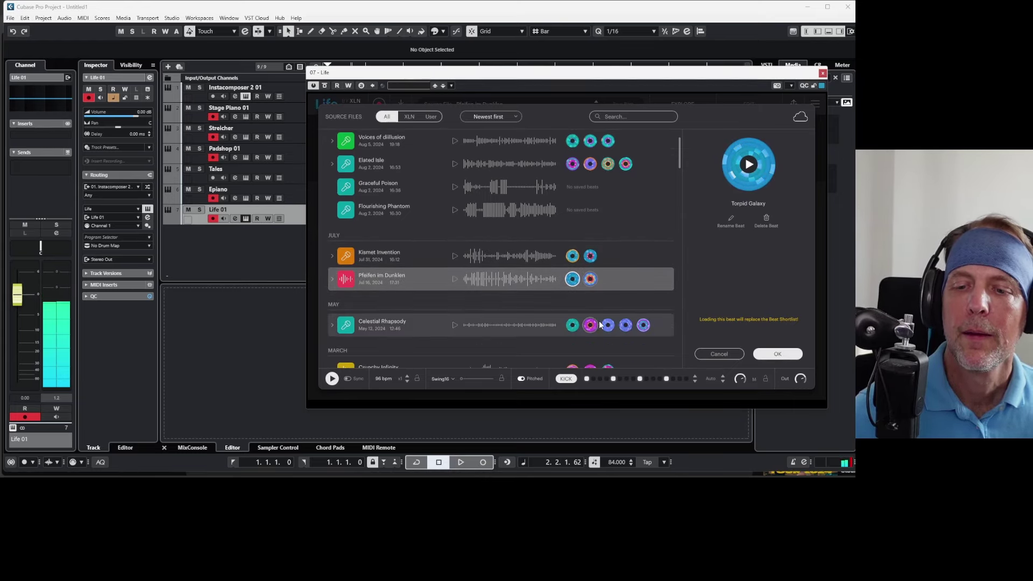
click(590, 278)
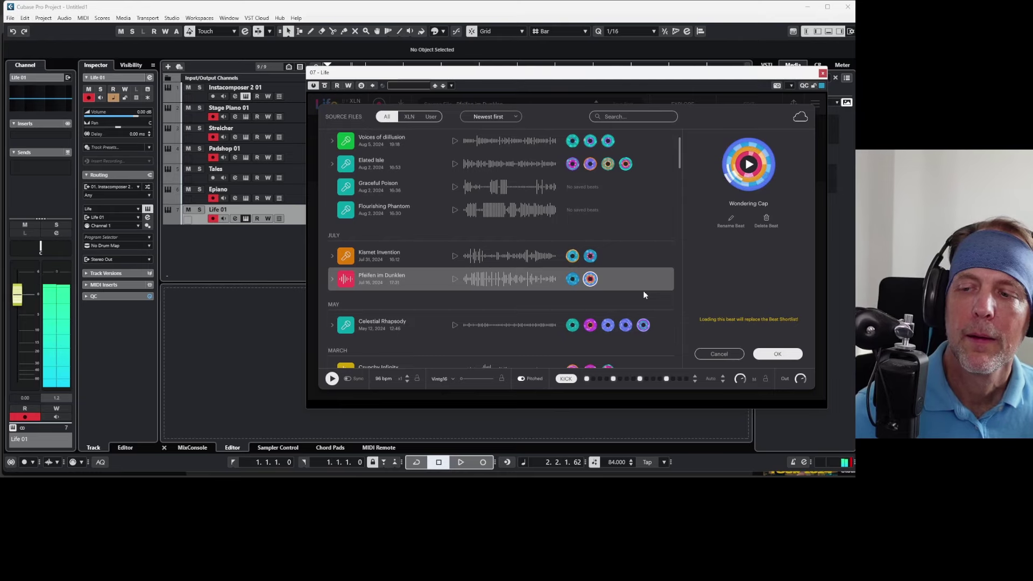
click(608, 326)
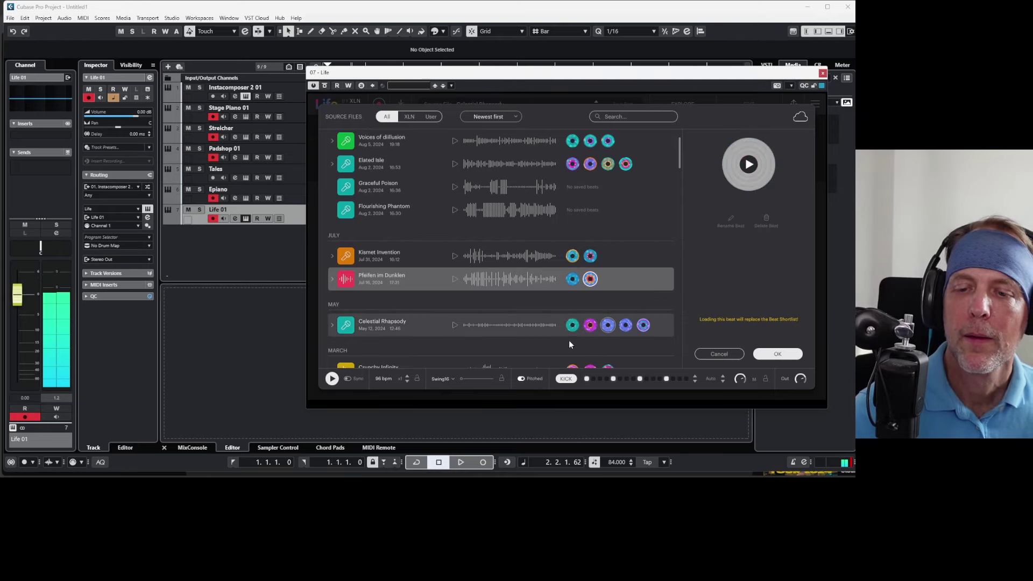
Step: Audition the saved beats of Crunchy Infinity, Engrossing Vision and Pioneer Memories
scroll(478, 289, down, 2)
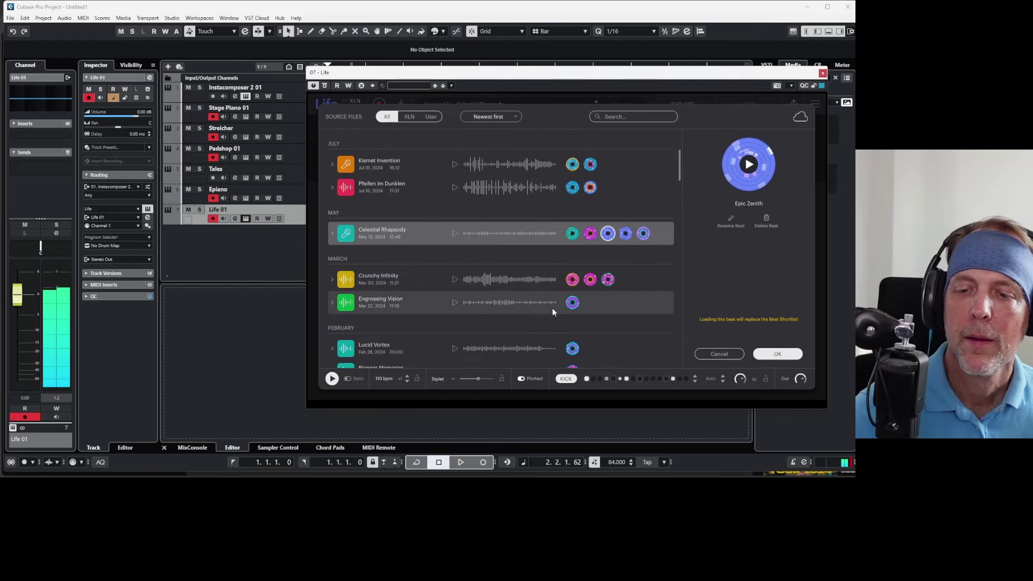
click(590, 278)
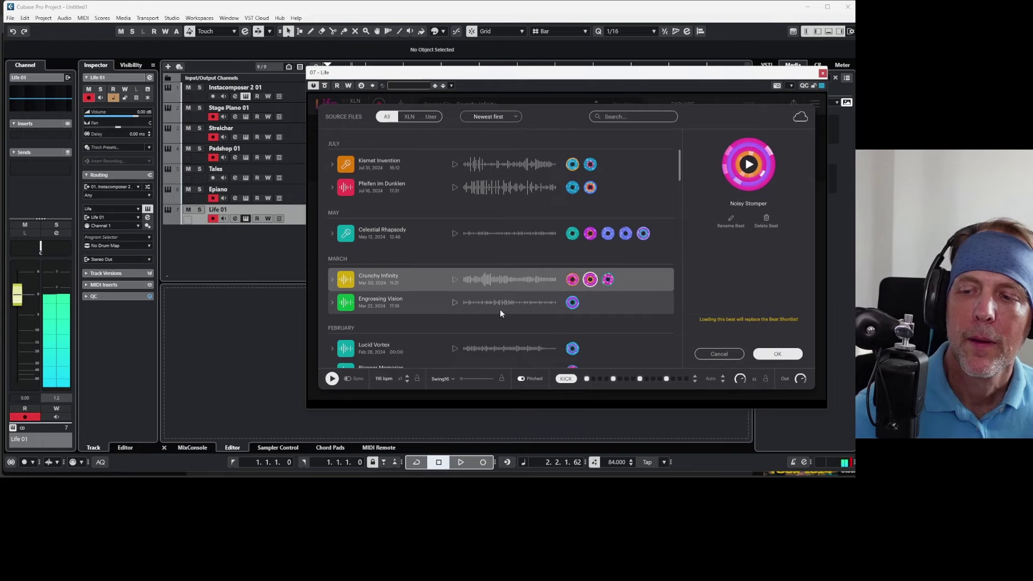
click(608, 279)
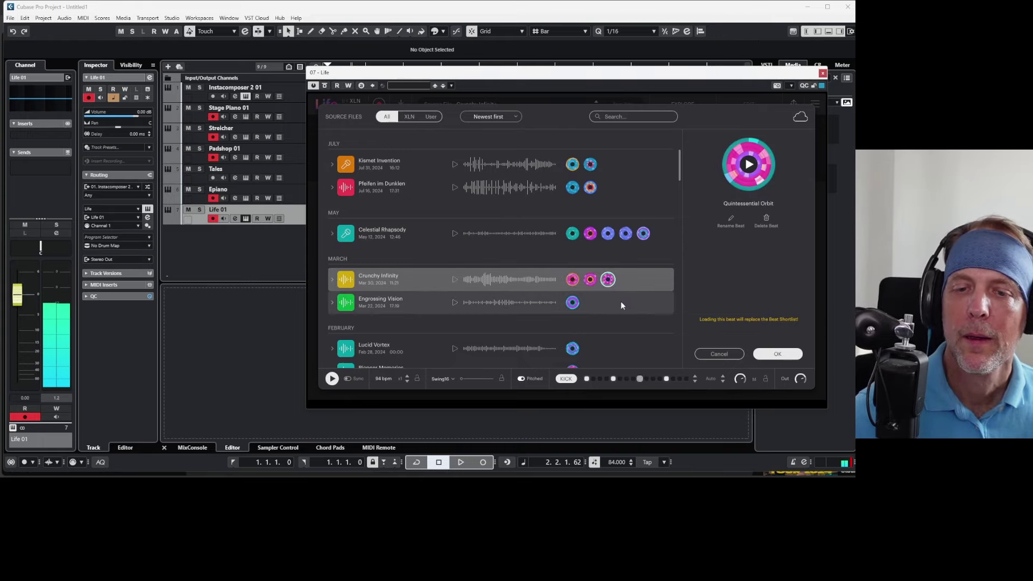
click(572, 279)
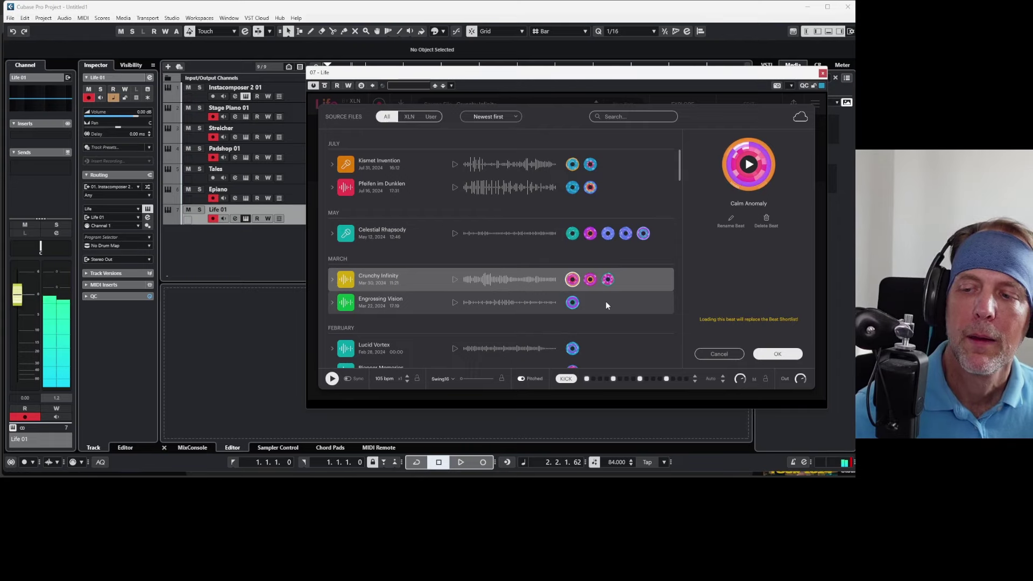
click(573, 303)
scroll(632, 295, down, 1)
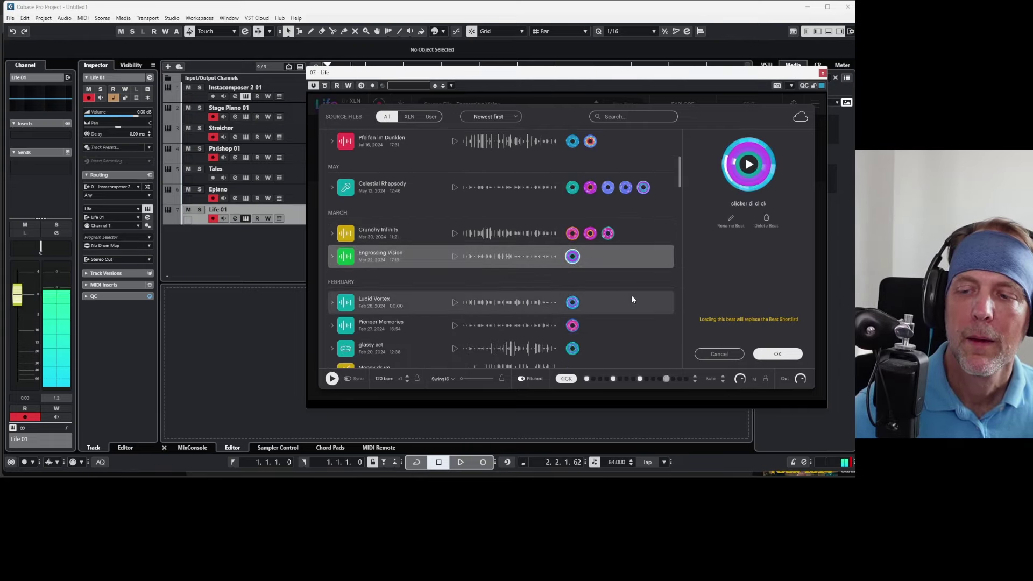
click(634, 325)
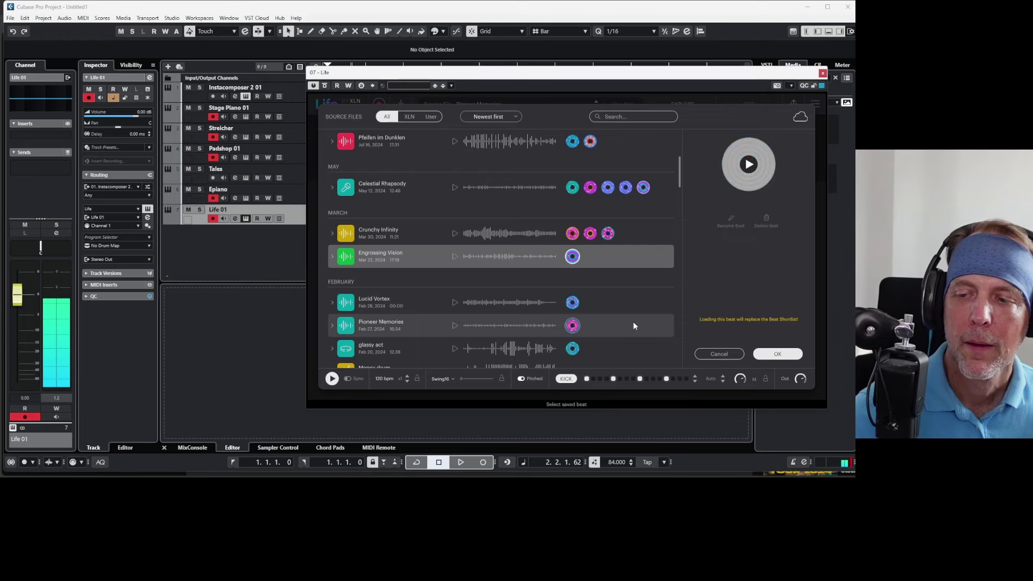
Step: Load the saved beat Resplendent Yearning from the glassy act source file, sync Life to the project tempo and close its window
scroll(633, 323, down, 2)
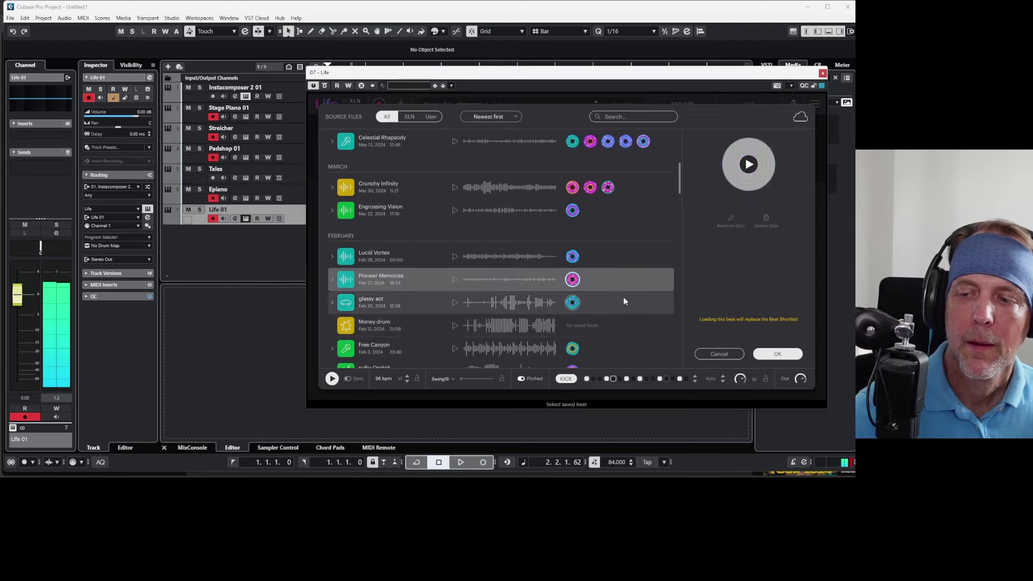
click(624, 301)
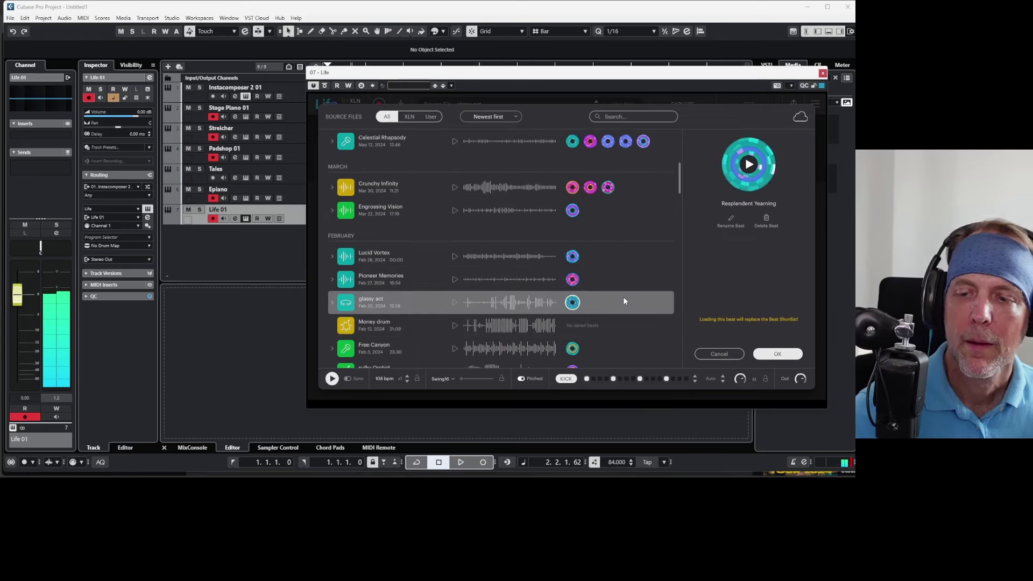
click(778, 354)
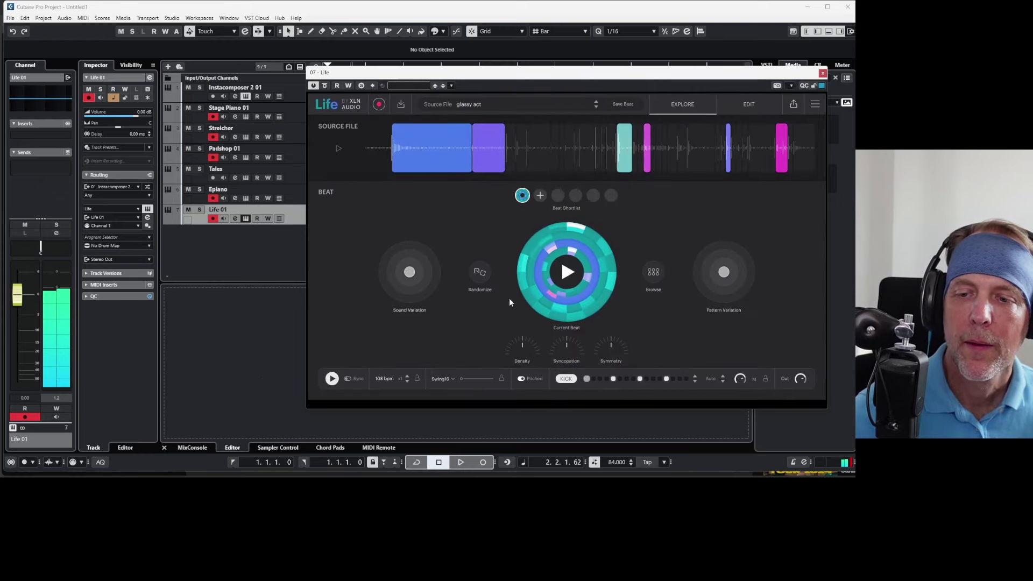
click(347, 379)
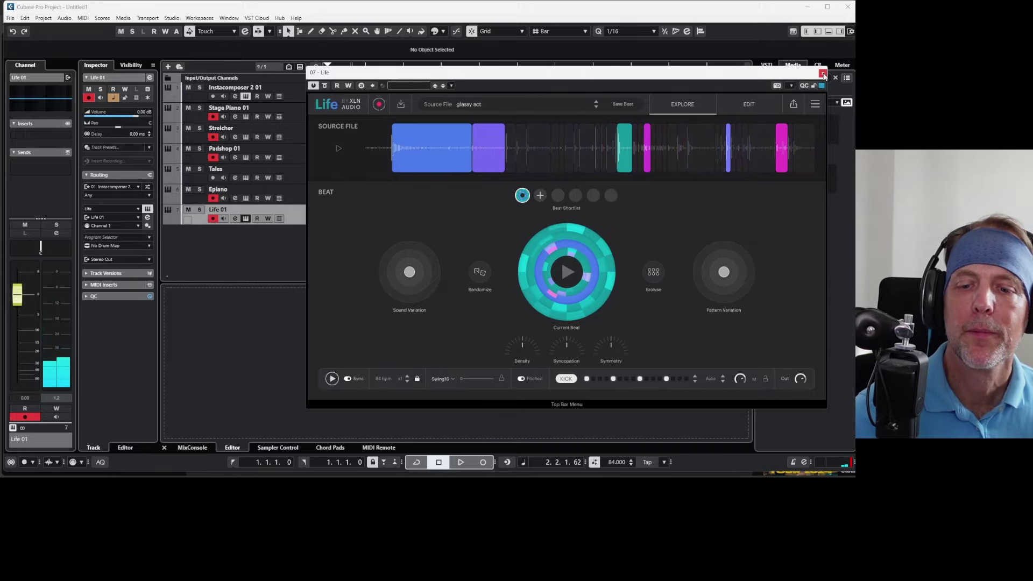
click(823, 73)
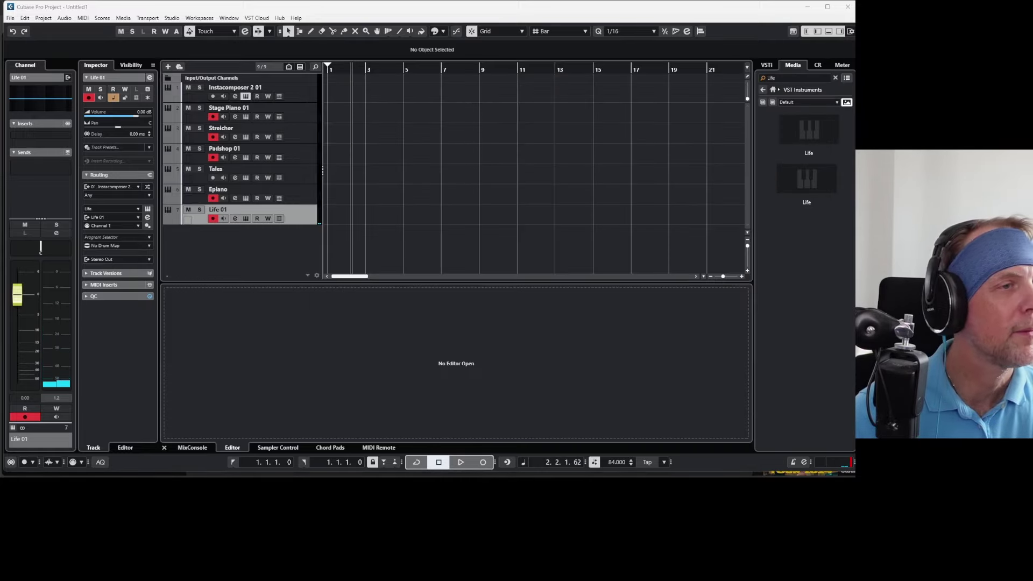
Step: Bring the Instacomposer 2 window back into view, play its parts together with the Life beat and stop playback
drag(855, 83, 281, 60)
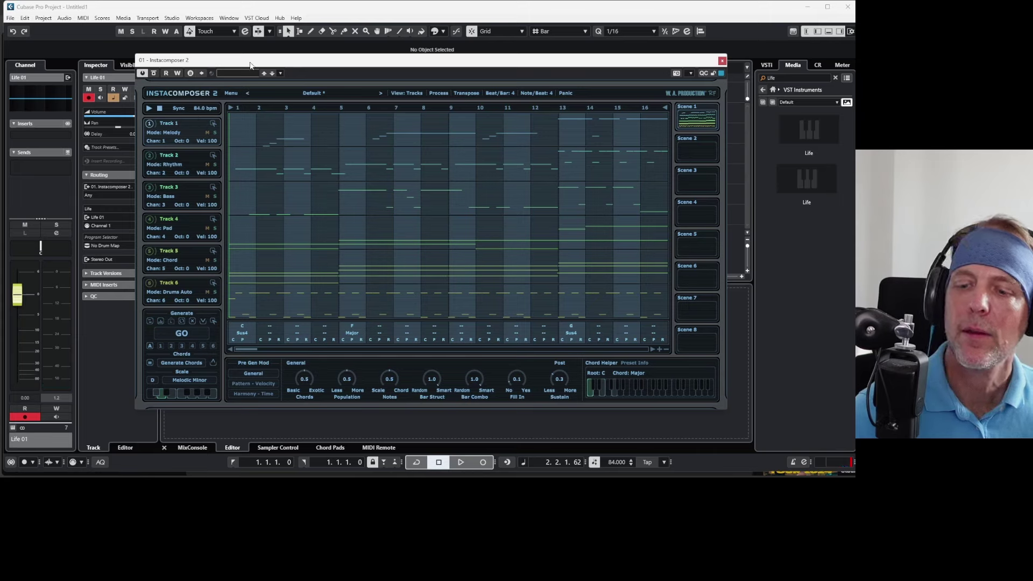
key(space)
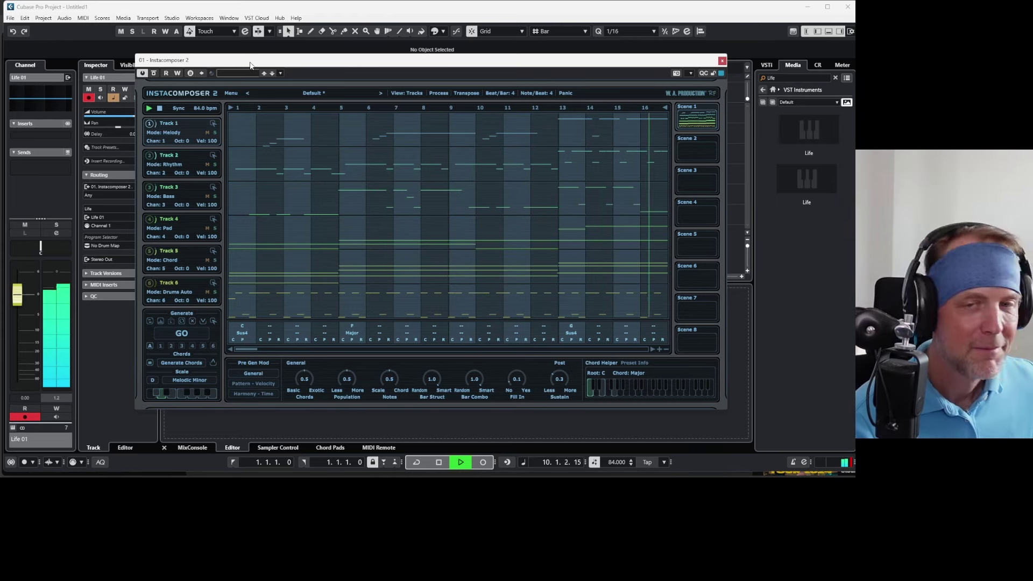
key(space)
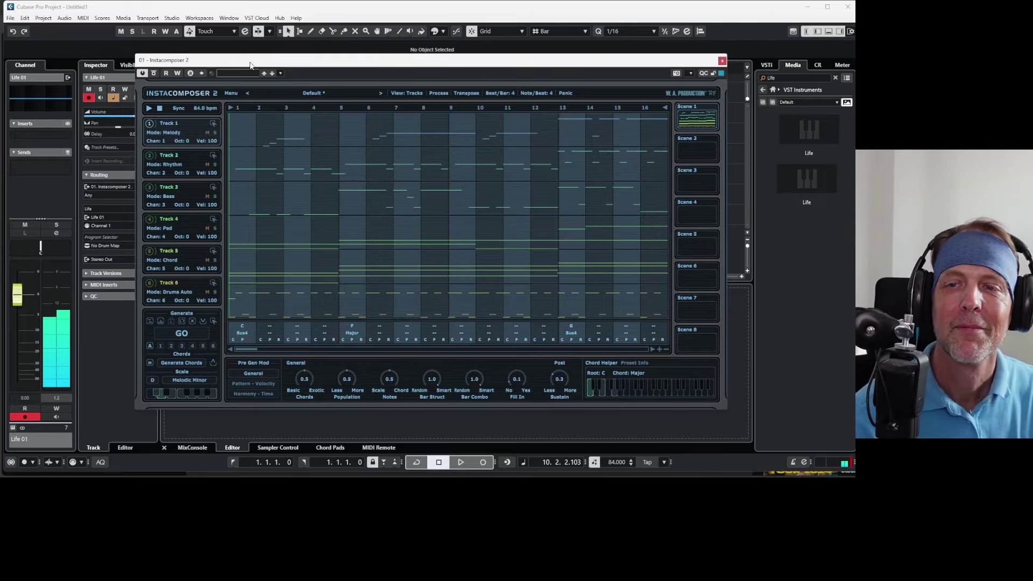
drag(381, 63, 359, 60)
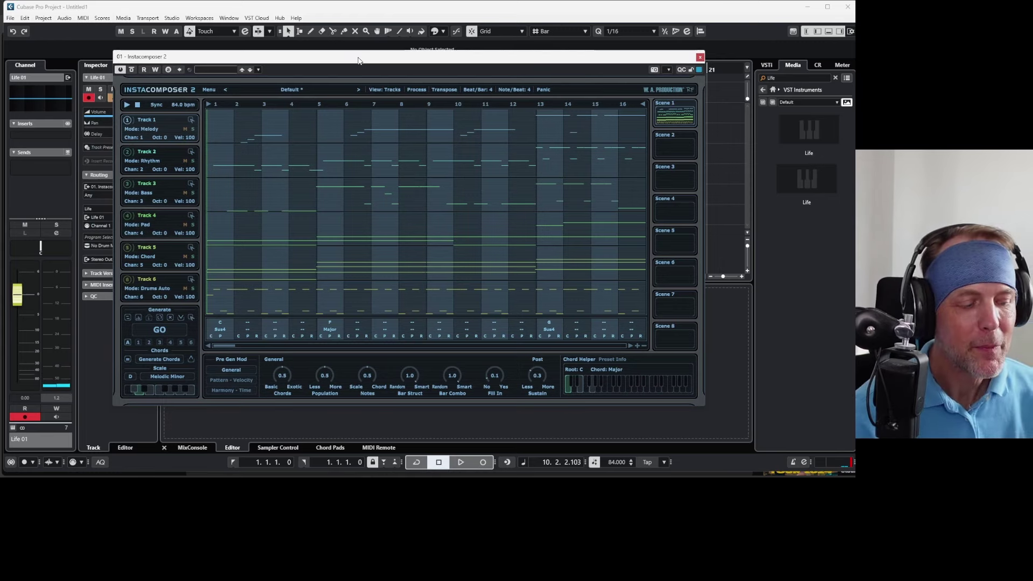